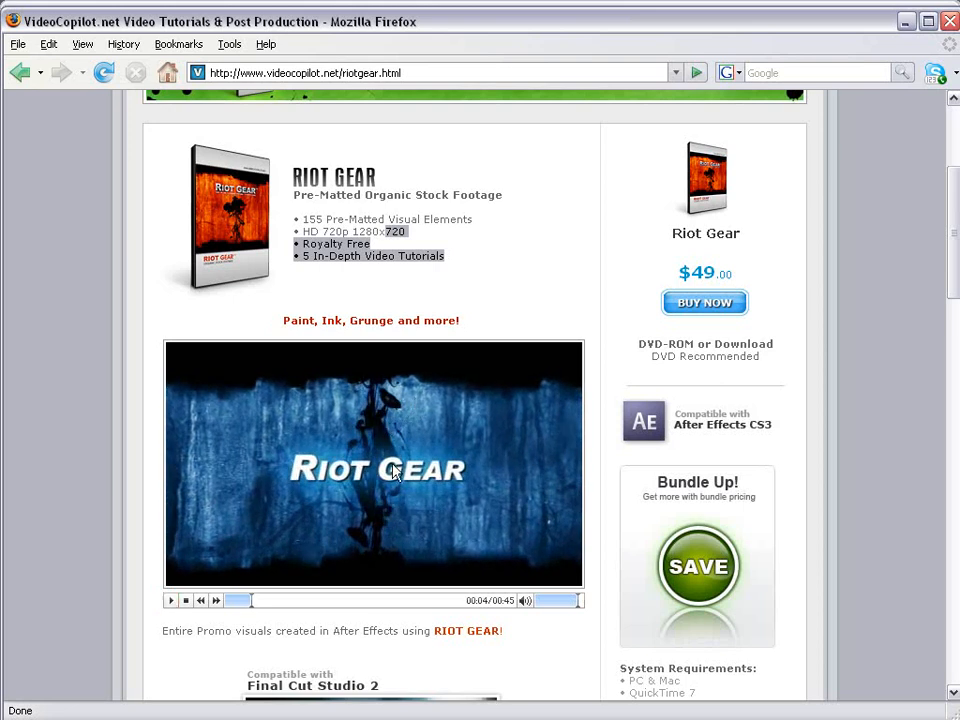
Play the Riot Gear promo video on the product page
{"action": "left_click", "coordinate": [171, 601]}
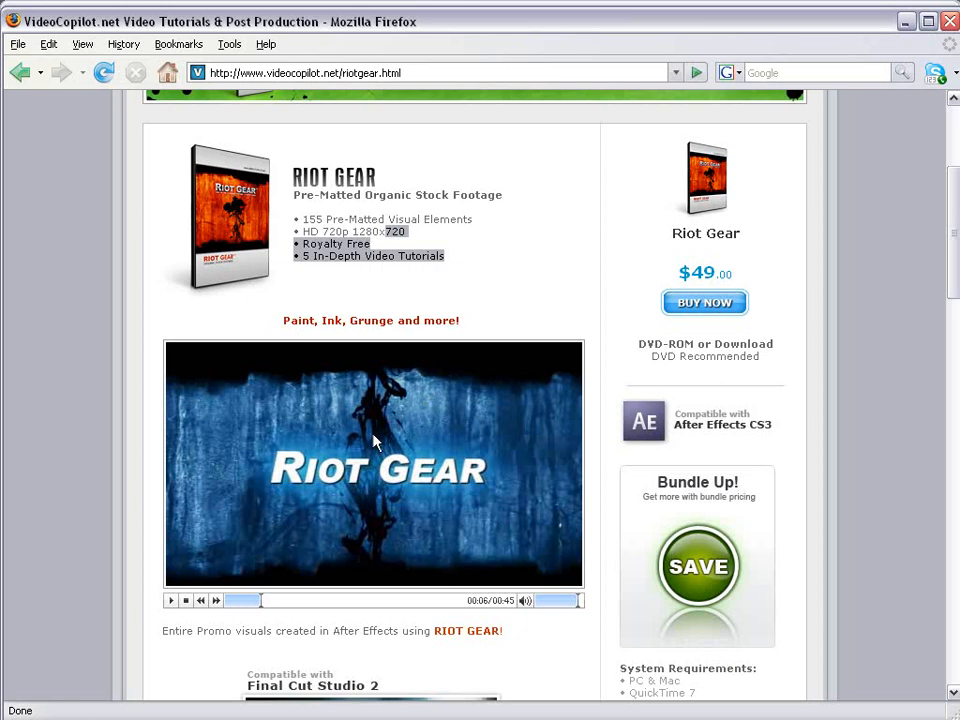
{"action": "left_click", "coordinate": [545, 326]}
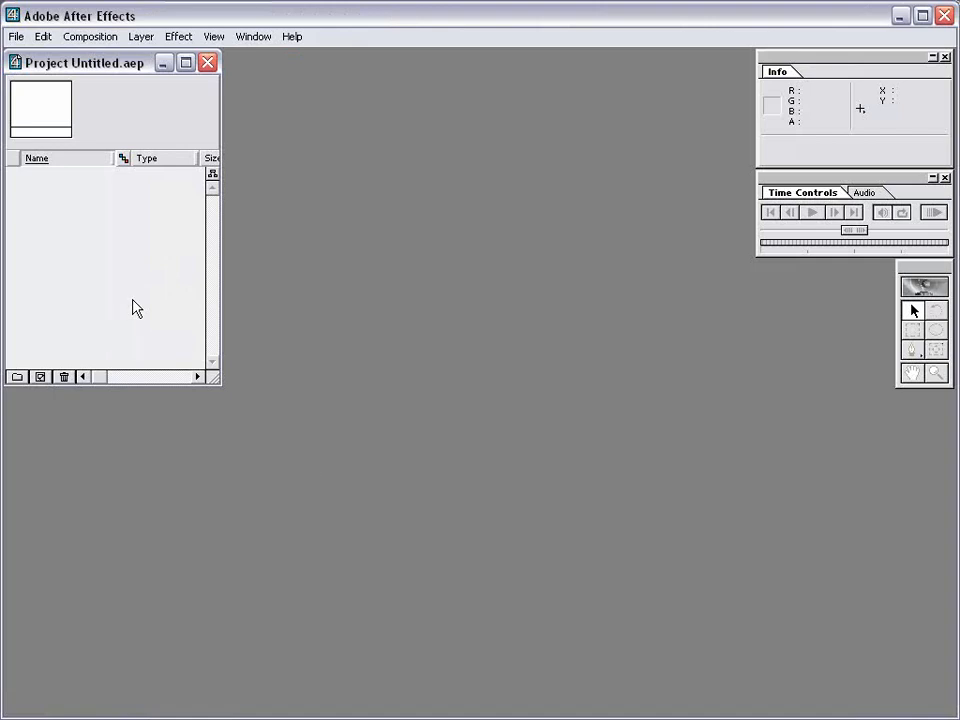
Switch to Adobe After Effects, view its help index, and close the help windows
{"action": "left_click", "coordinate": [292, 36]}
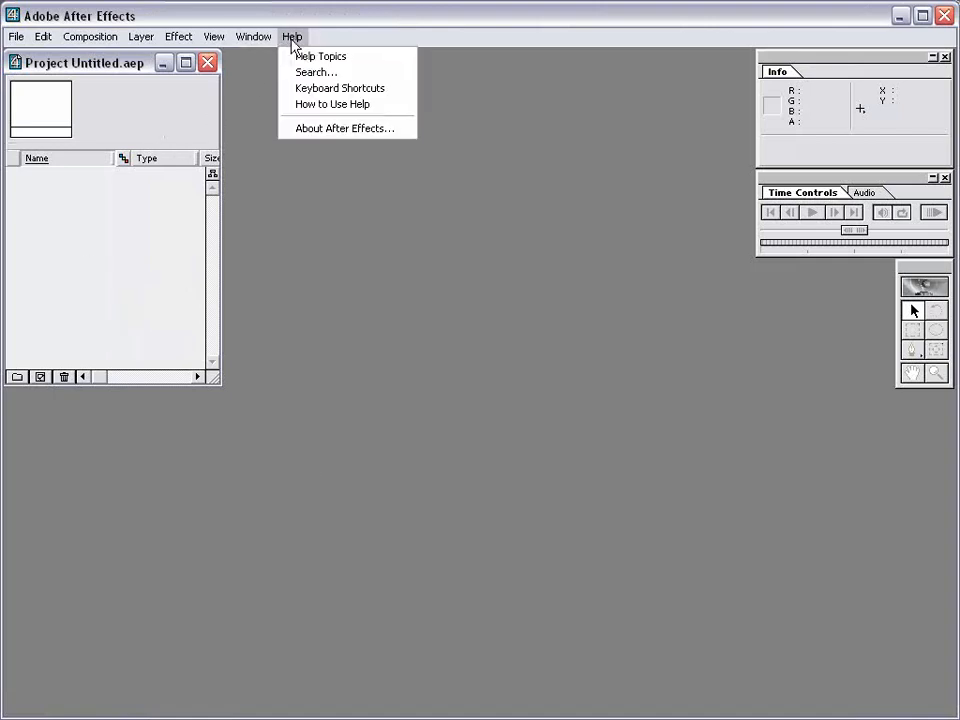
{"action": "left_click", "coordinate": [308, 71]}
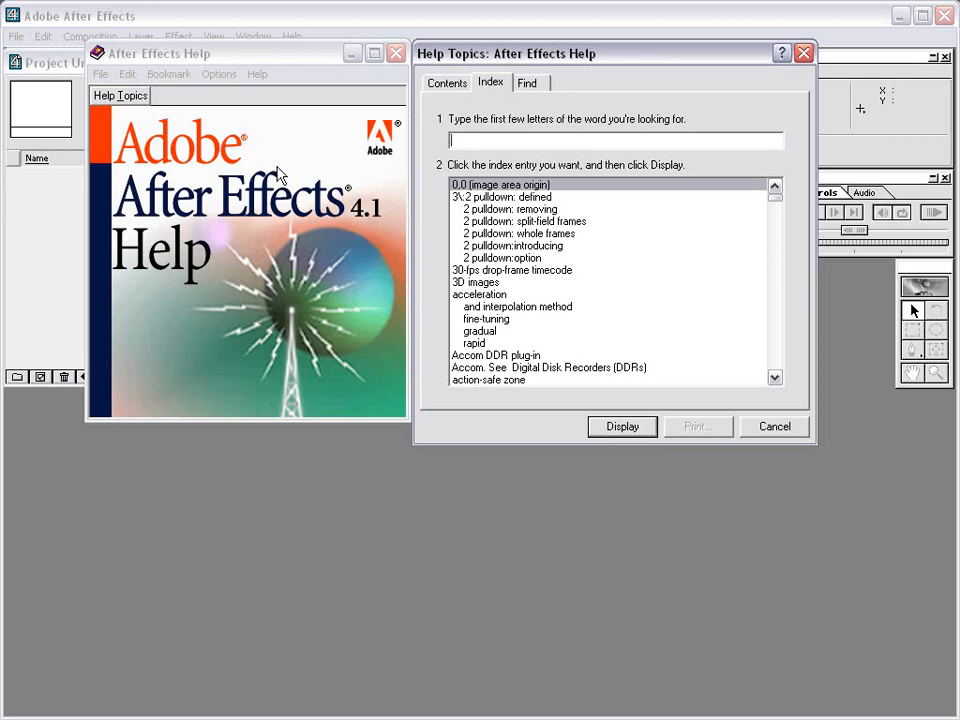
{"action": "left_click", "coordinate": [804, 53]}
{"action": "left_click", "coordinate": [397, 53]}
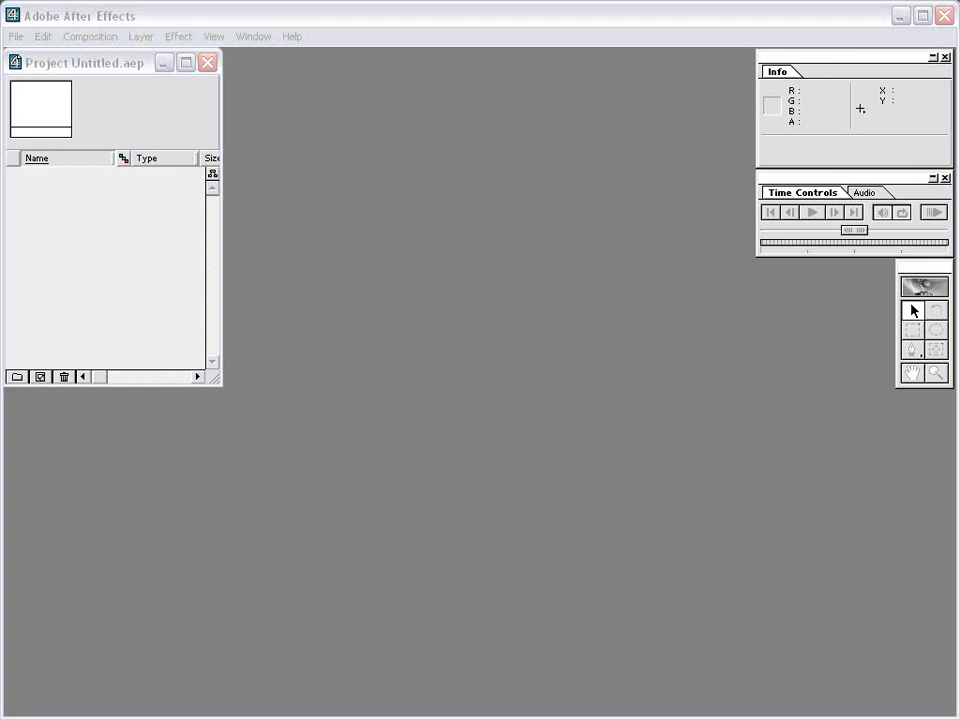
Import the footage files Drop_01.mov and Grunge_11.jpg into the project
{"action": "left_click_drag", "start_coordinate": [170, 220], "coordinate": [100, 255]}
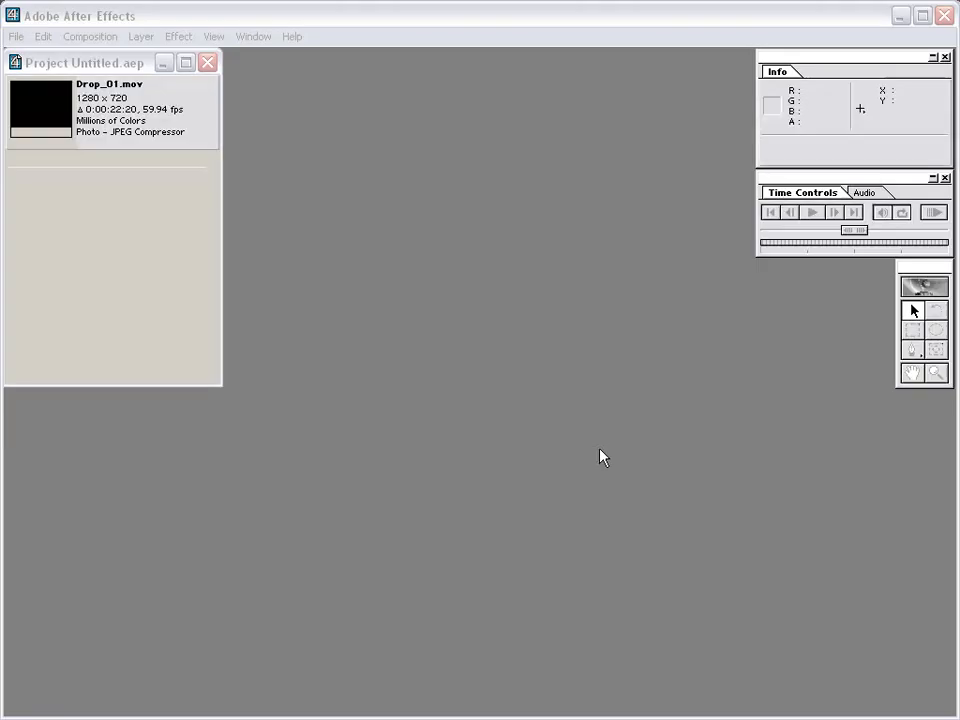
{"action": "left_click", "coordinate": [153, 280]}
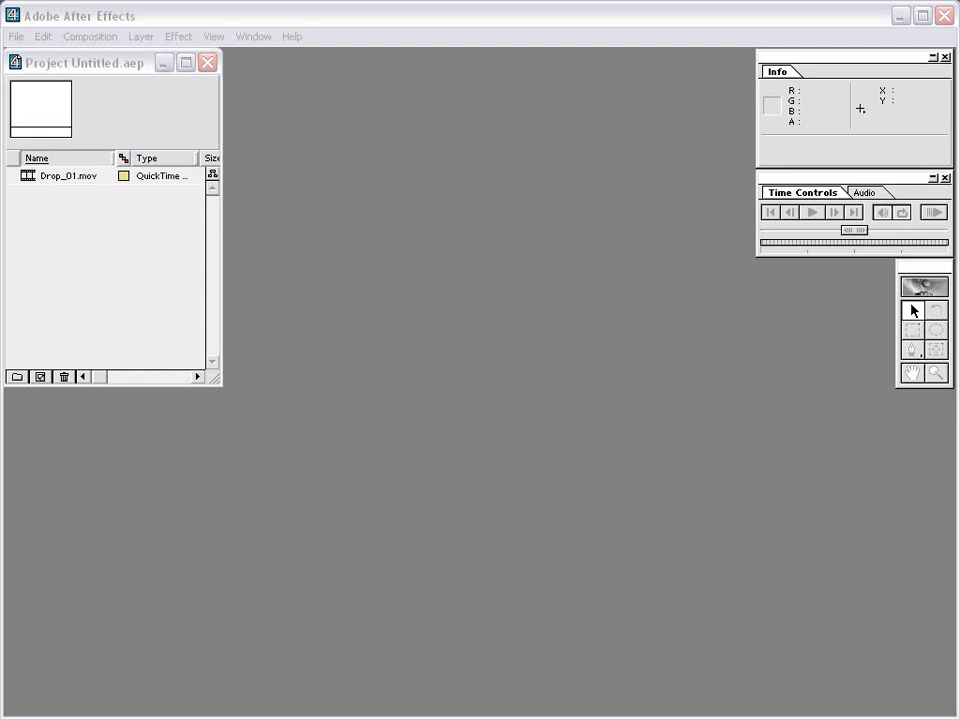
{"action": "left_click_drag", "start_coordinate": [327, 295], "coordinate": [107, 259]}
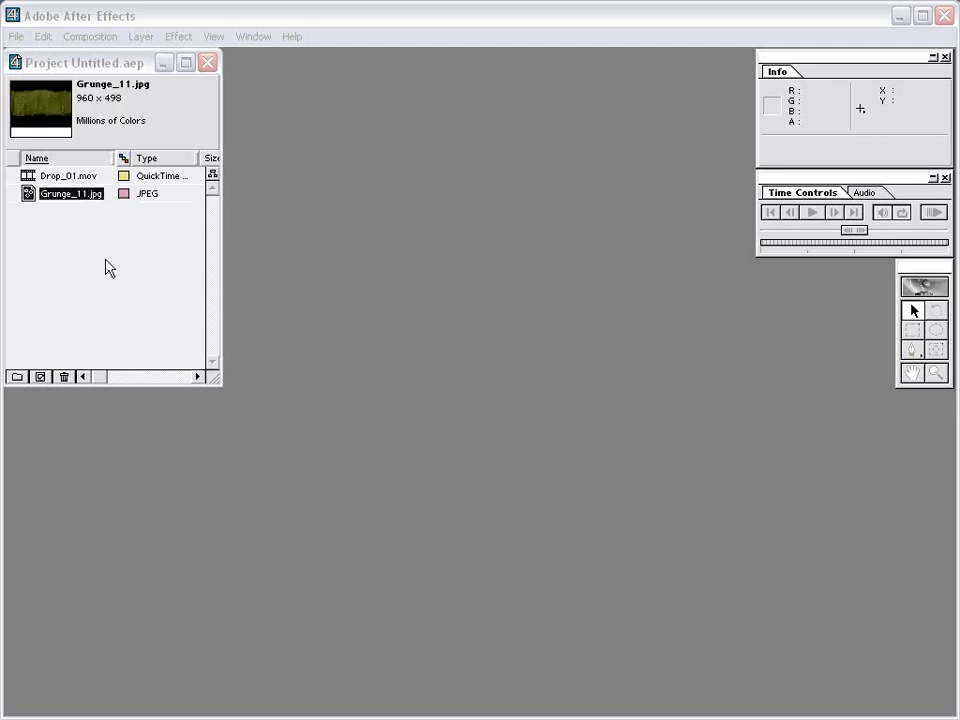
{"action": "left_click", "coordinate": [106, 260]}
{"action": "left_click", "coordinate": [66, 195]}
{"action": "left_click", "coordinate": [66, 177]}
{"action": "left_click", "coordinate": [60, 194]}
{"action": "left_click", "coordinate": [81, 224]}
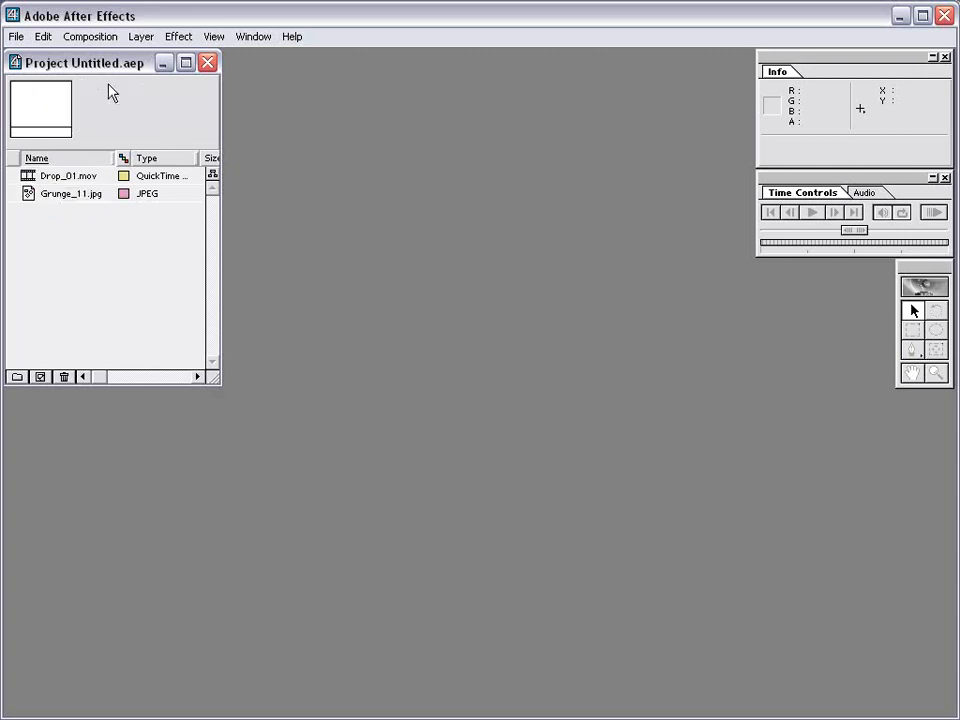
Create a new composition with the NTSC DV, 720 x 480 frame size preset
{"action": "left_click", "coordinate": [90, 37]}
{"action": "left_click", "coordinate": [93, 56]}
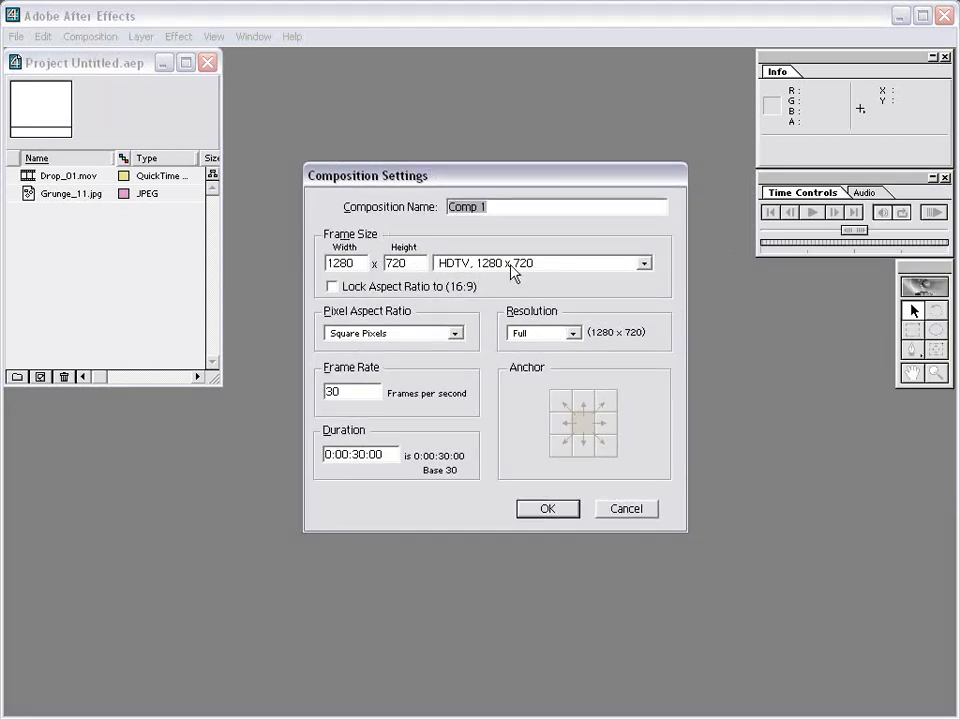
{"action": "left_click", "coordinate": [512, 264]}
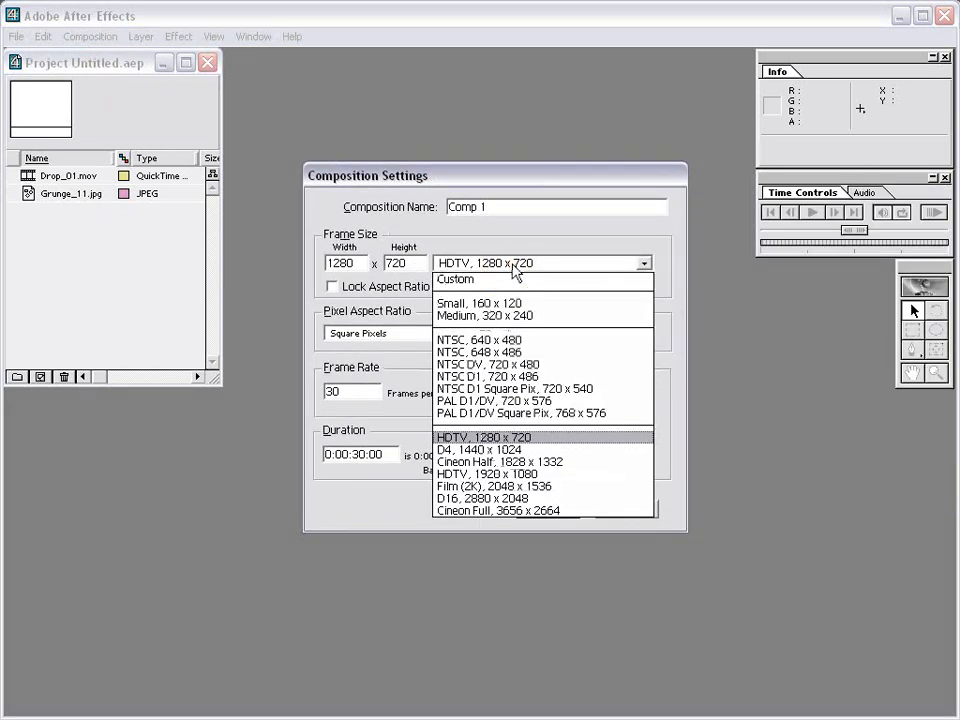
{"action": "left_click", "coordinate": [561, 366]}
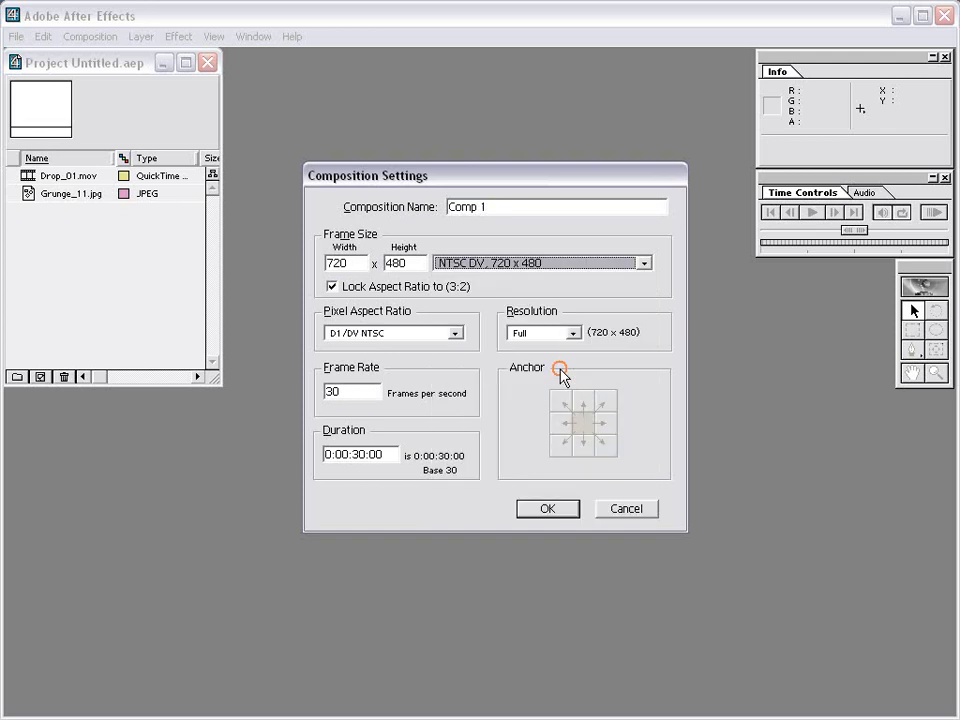
{"action": "left_click", "coordinate": [546, 510]}
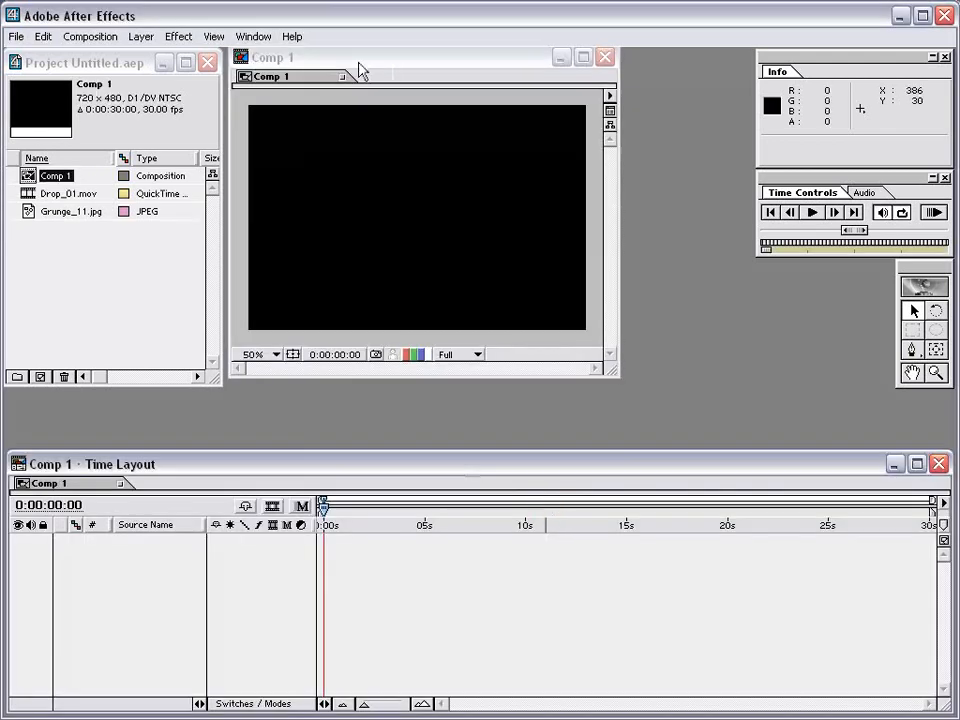
{"action": "left_click", "coordinate": [165, 555]}
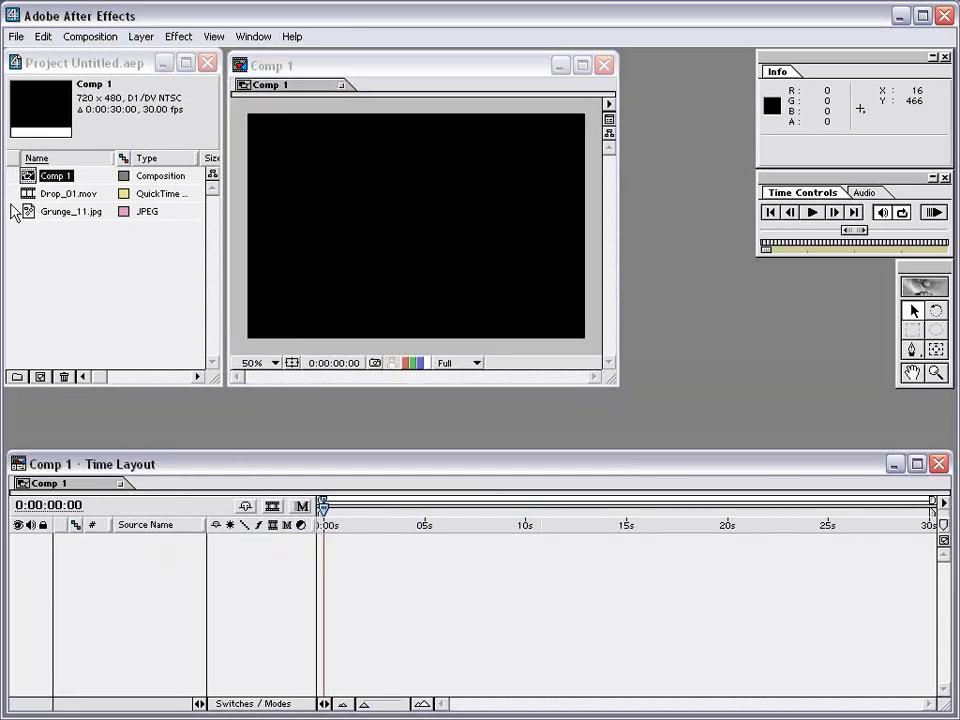
Add Grunge_11.jpg to Comp 1 as a layer and enlarge the composition window
{"action": "left_click", "coordinate": [52, 240]}
{"action": "left_click", "coordinate": [32, 193]}
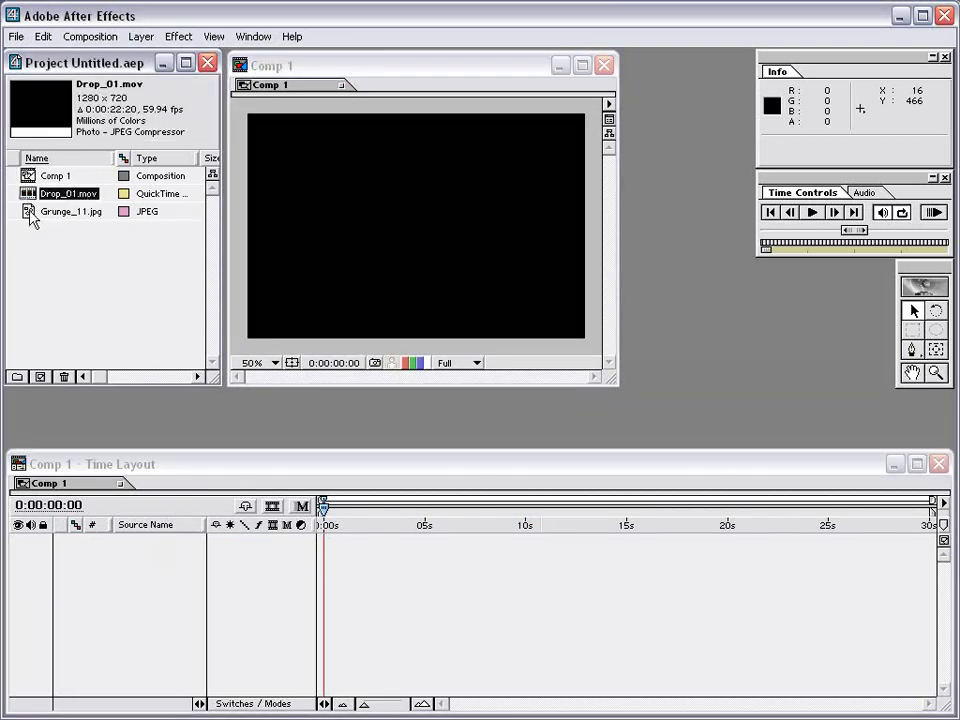
{"action": "mouse_move", "coordinate": [66, 214]}
{"action": "left_mouse_down"}
{"action": "mouse_move", "coordinate": [36, 223]}
{"action": "mouse_move", "coordinate": [57, 230]}
{"action": "mouse_move", "coordinate": [332, 546]}
{"action": "mouse_move", "coordinate": [325, 550]}
{"action": "mouse_move", "coordinate": [418, 518]}
{"action": "left_mouse_up"}
{"action": "left_click", "coordinate": [350, 518]}
{"action": "left_click_drag", "start_coordinate": [613, 381], "coordinate": [722, 414]}
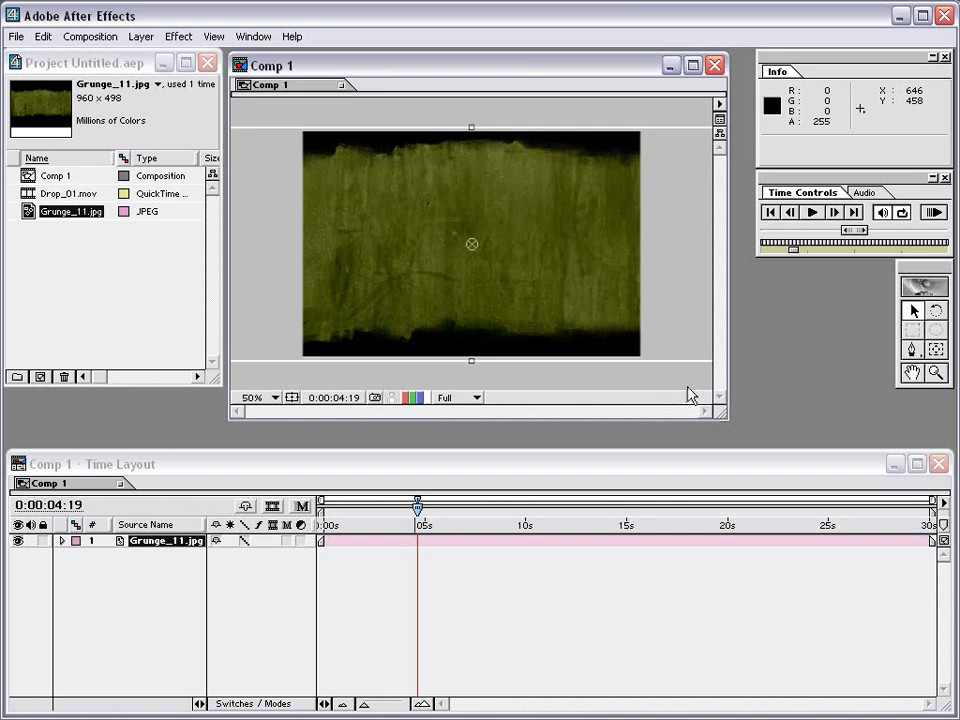
{"action": "left_click", "coordinate": [380, 188]}
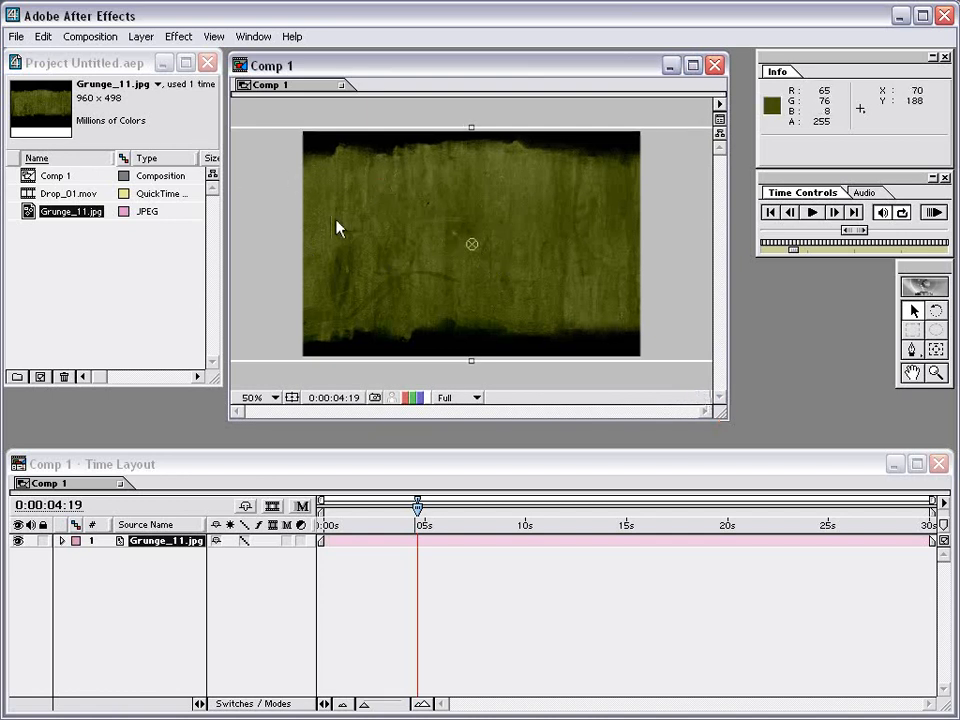
Apply Hue/Saturation to the Grunge_11.jpg layer and set Master Saturation to -100
{"action": "left_click", "coordinate": [178, 37]}
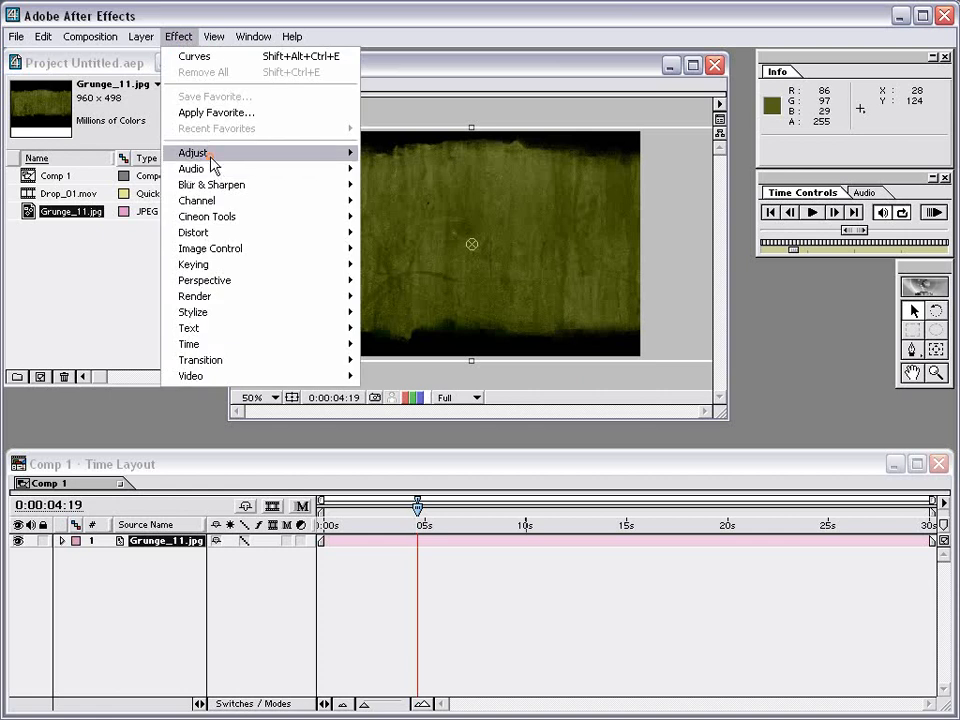
{"action": "mouse_move", "coordinate": [274, 161]}
{"action": "left_click", "coordinate": [443, 216]}
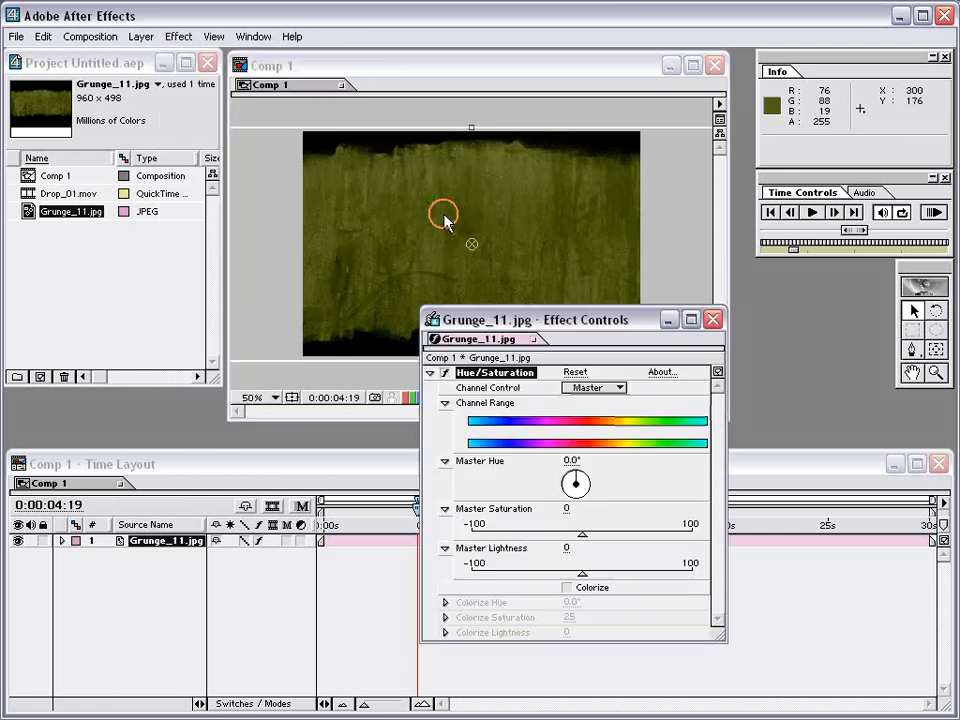
{"action": "left_click_drag", "start_coordinate": [718, 634], "coordinate": [778, 685]}
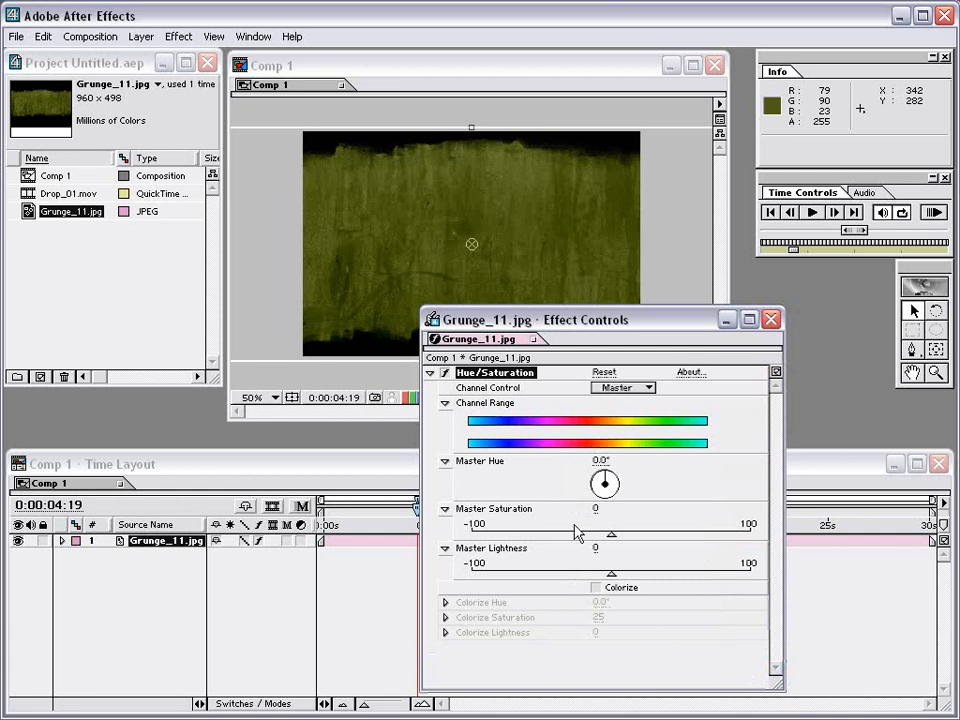
{"action": "left_click_drag", "start_coordinate": [611, 537], "coordinate": [472, 537]}
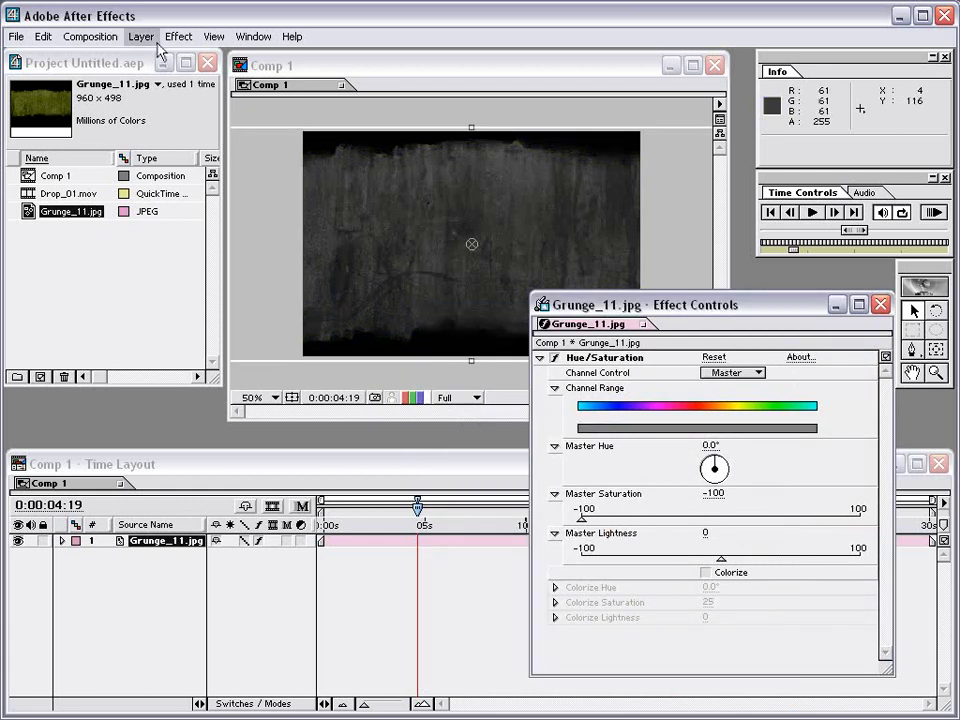
Apply Curves to the Grunge_11.jpg layer and bend its channel curves, raising Blue strongly, to tint the texture blue
{"action": "left_click", "coordinate": [179, 37]}
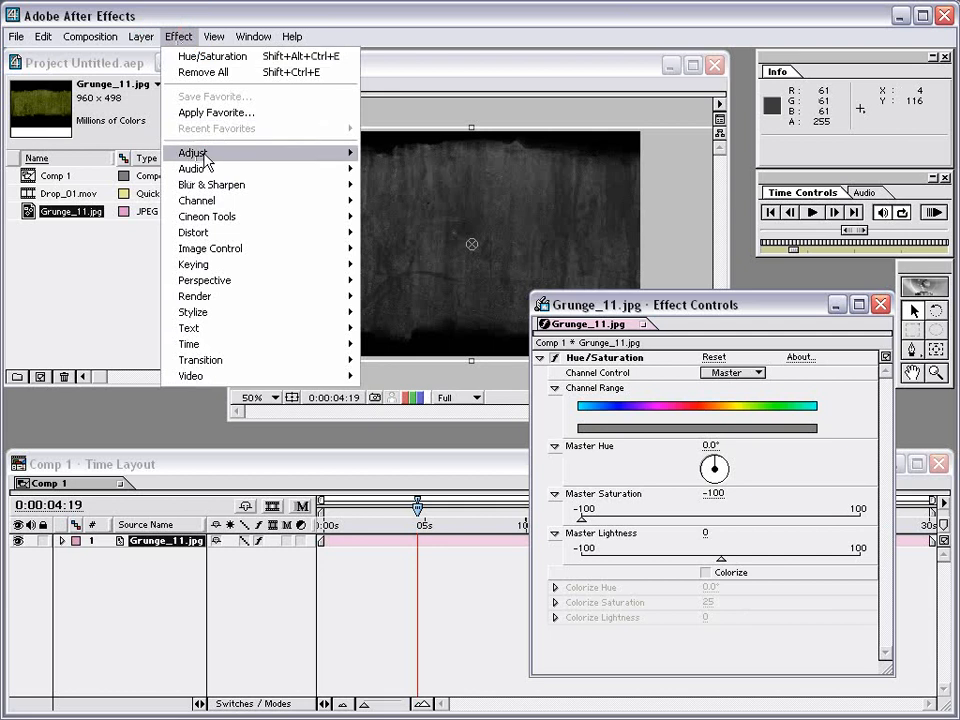
{"action": "mouse_move", "coordinate": [204, 153]}
{"action": "left_click", "coordinate": [400, 199]}
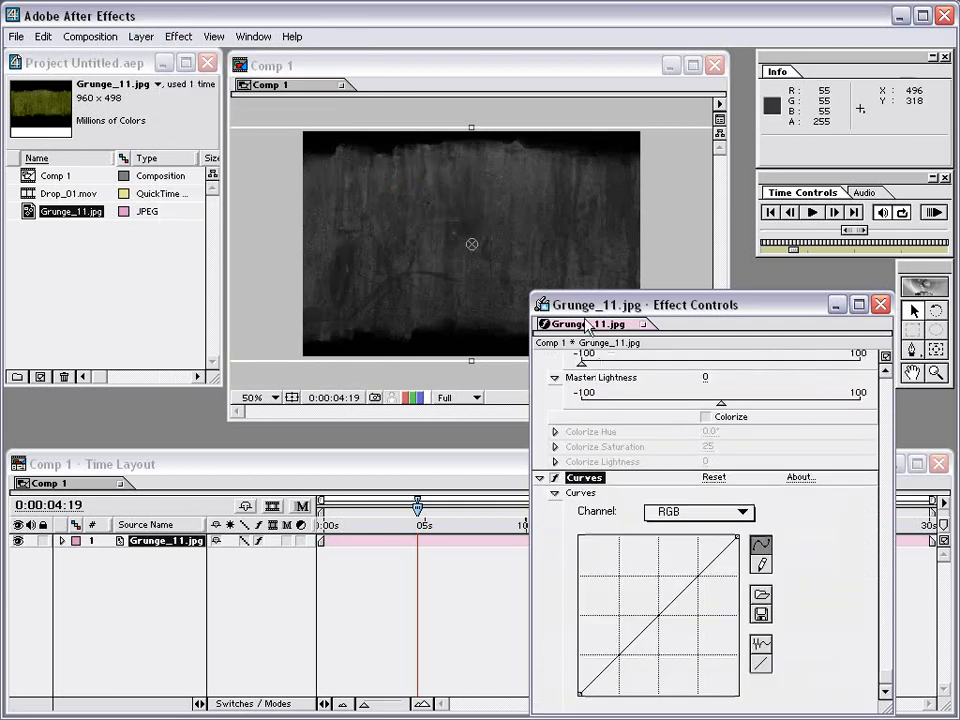
{"action": "left_click", "coordinate": [690, 519]}
{"action": "left_click", "coordinate": [669, 532]}
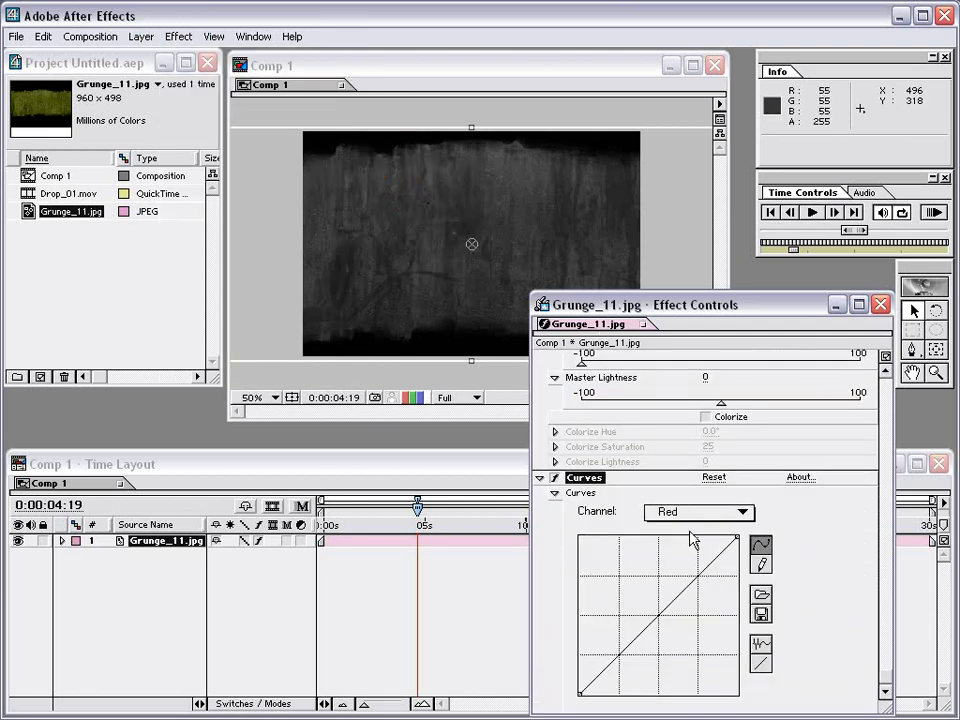
{"action": "left_click", "coordinate": [679, 618]}
{"action": "left_click", "coordinate": [677, 520]}
{"action": "left_click", "coordinate": [672, 495]}
{"action": "left_click_drag", "start_coordinate": [660, 612], "coordinate": [638, 583]}
{"action": "left_click", "coordinate": [690, 513]}
{"action": "left_click", "coordinate": [672, 563]}
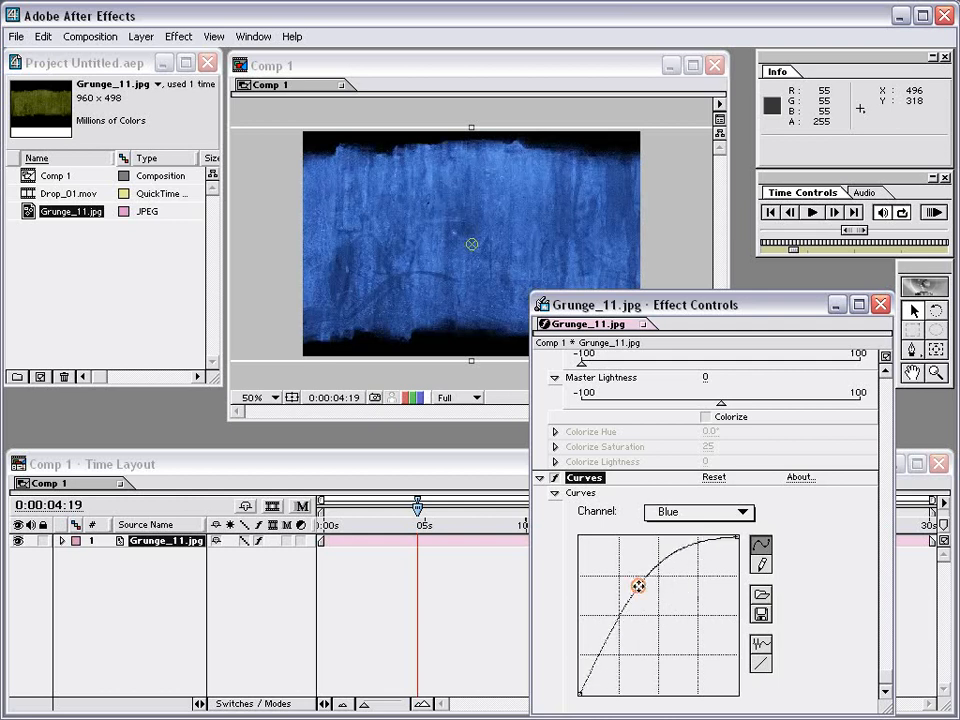
{"action": "left_click_drag", "start_coordinate": [613, 313], "coordinate": [782, 289]}
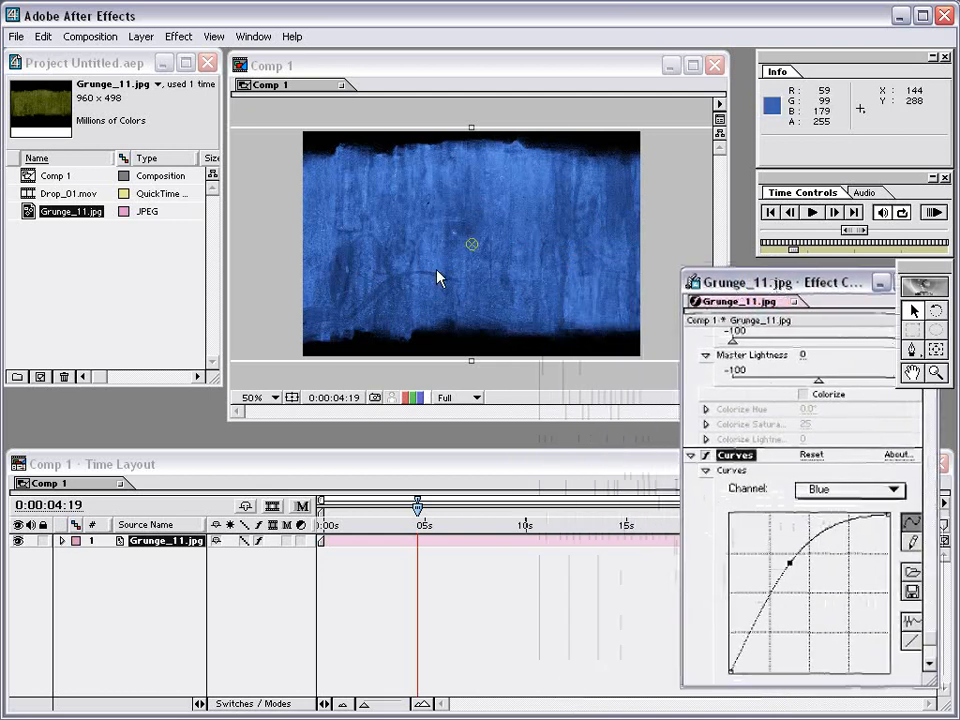
Add Drop_01.mov above the grunge layer starting at 0:00:00:00 and shift it toward the right of the frame
{"action": "left_click", "coordinate": [111, 272]}
{"action": "left_click", "coordinate": [31, 195]}
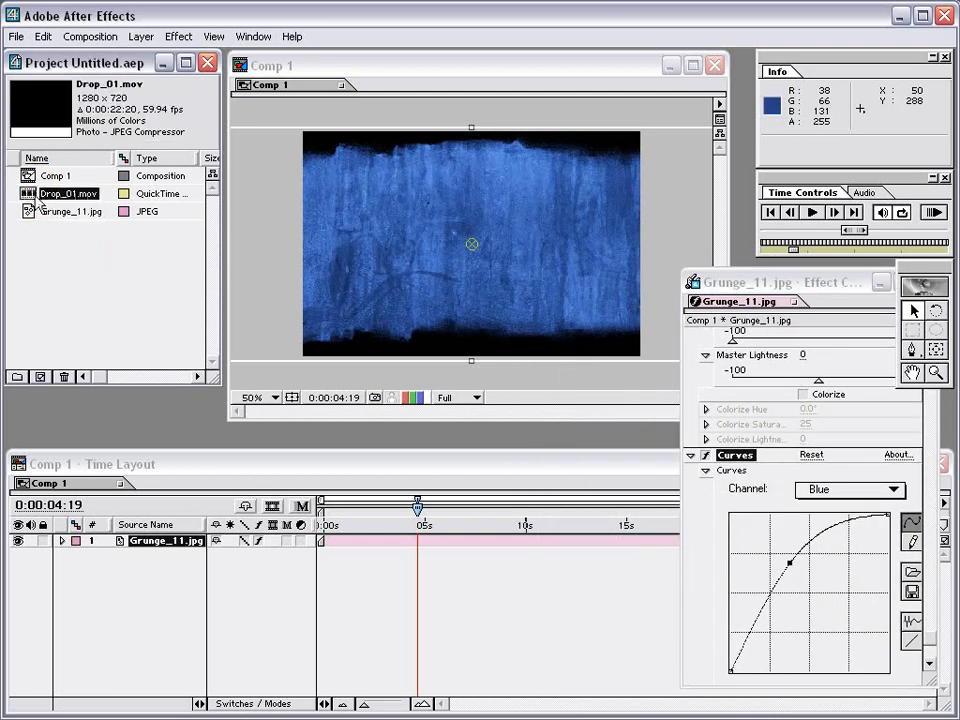
{"action": "left_click_drag", "start_coordinate": [31, 199], "coordinate": [470, 255]}
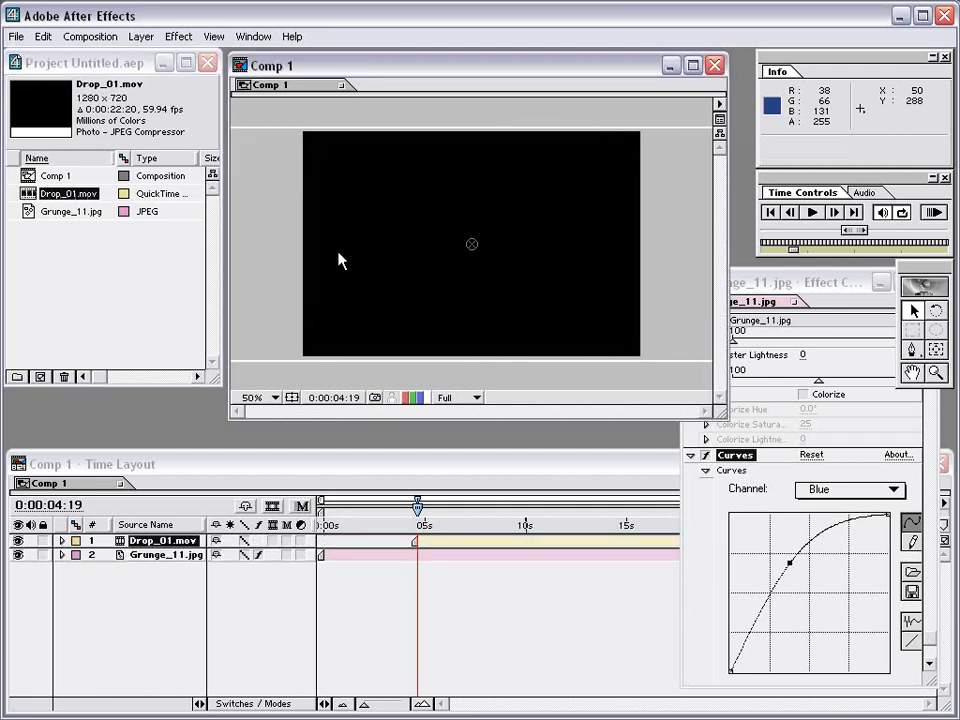
{"action": "left_click_drag", "start_coordinate": [452, 541], "coordinate": [359, 545]}
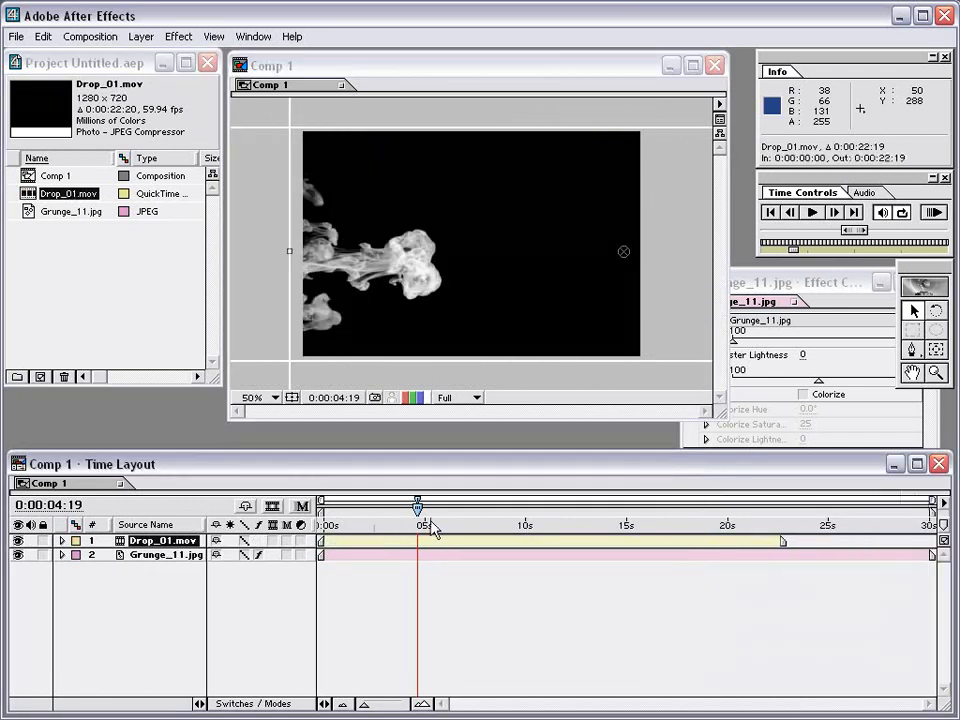
Move the current time to 0:00:05:09 and apply the Invert effect to the Drop_01.mov layer
{"action": "mouse_move", "coordinate": [418, 527]}
{"action": "left_mouse_down"}
{"action": "mouse_move", "coordinate": [523, 521]}
{"action": "mouse_move", "coordinate": [430, 521]}
{"action": "left_mouse_up"}
{"action": "left_click", "coordinate": [474, 593]}
{"action": "left_click", "coordinate": [166, 543]}
{"action": "left_click", "coordinate": [180, 37]}
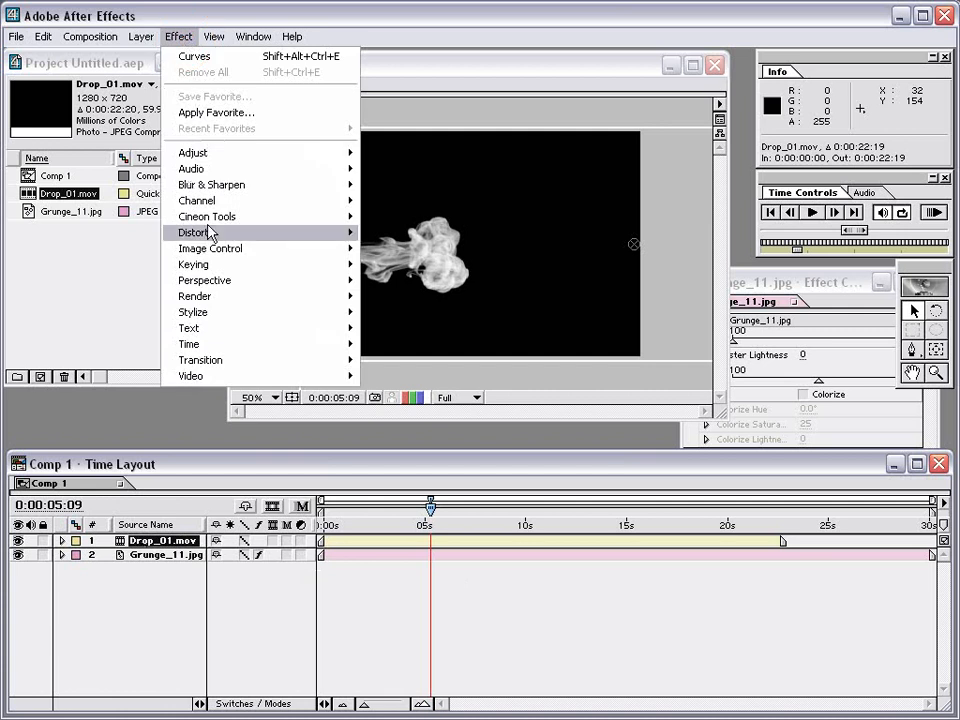
{"action": "mouse_move", "coordinate": [212, 212]}
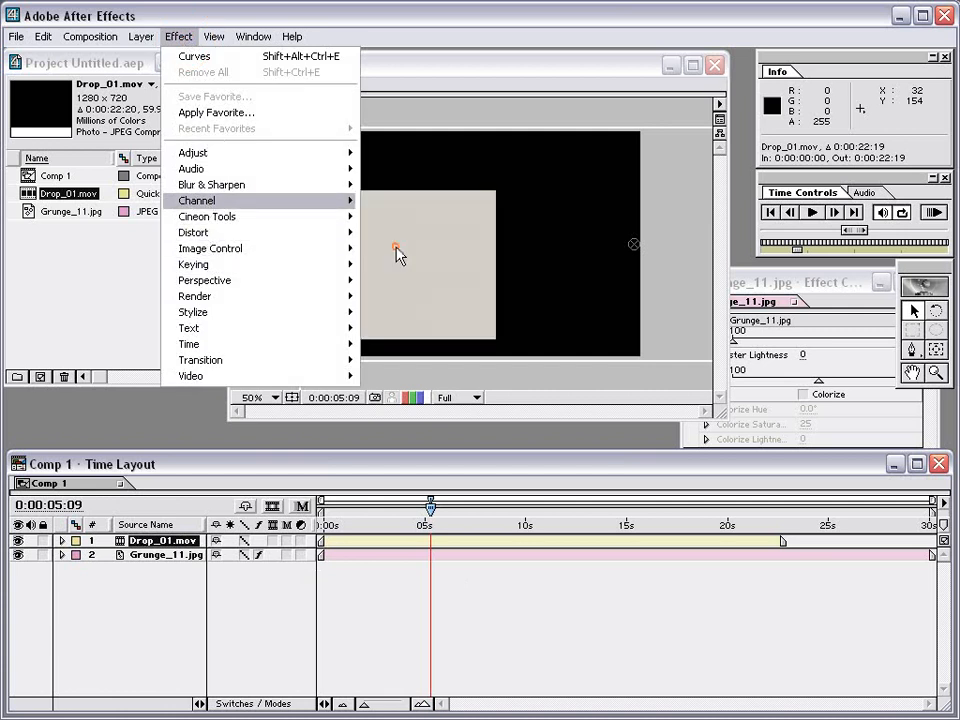
{"action": "left_click", "coordinate": [400, 248]}
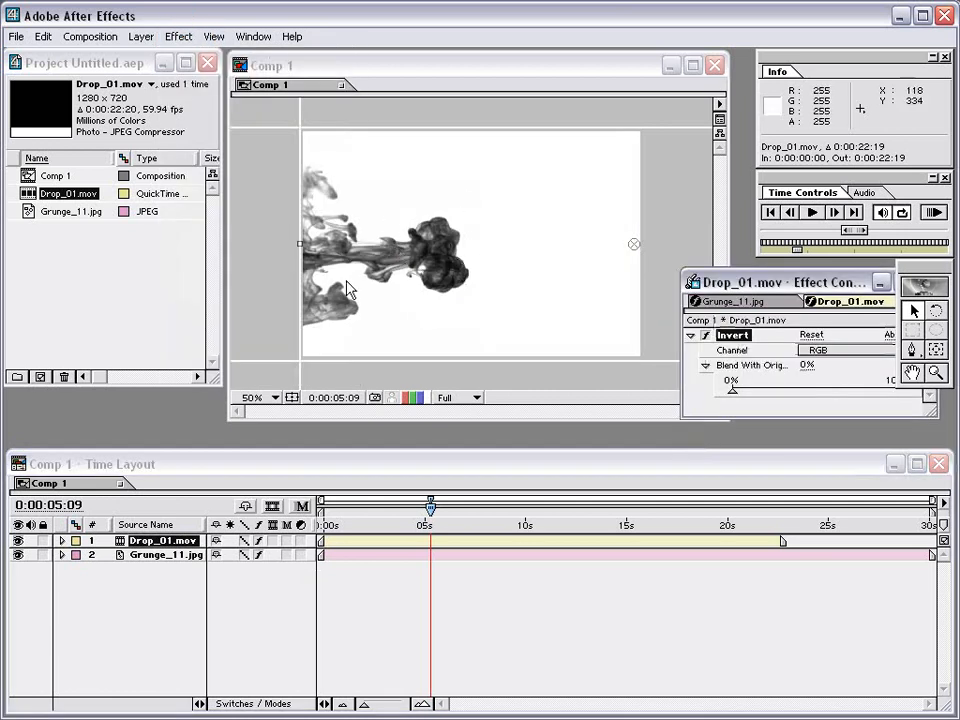
Set the Drop_01.mov layer's blending mode to Multiply
{"action": "left_click", "coordinate": [250, 704]}
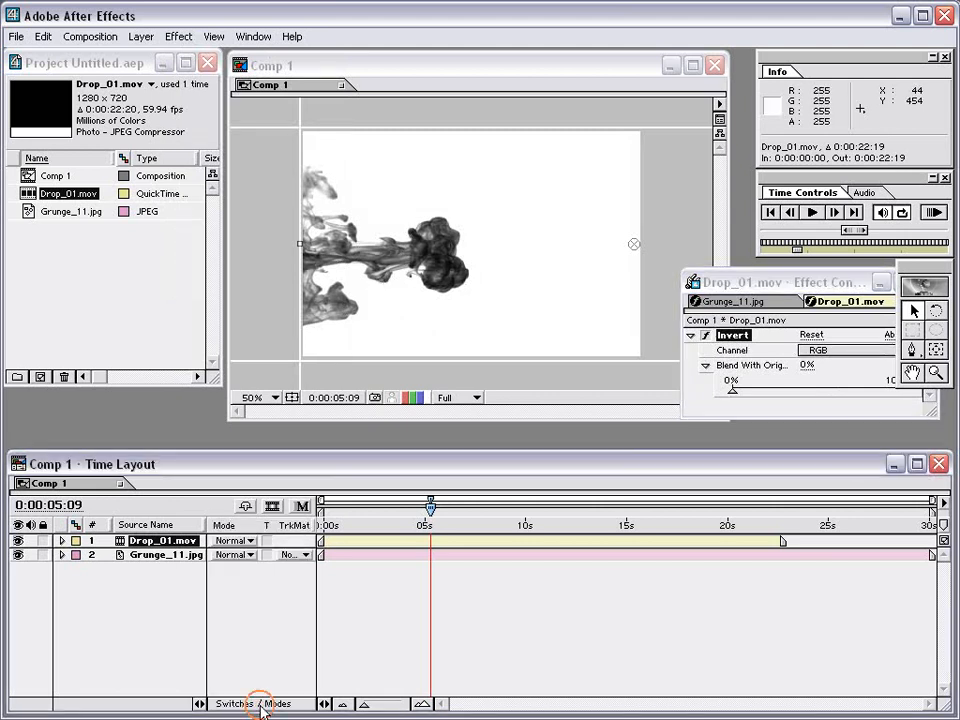
{"action": "left_click", "coordinate": [230, 540]}
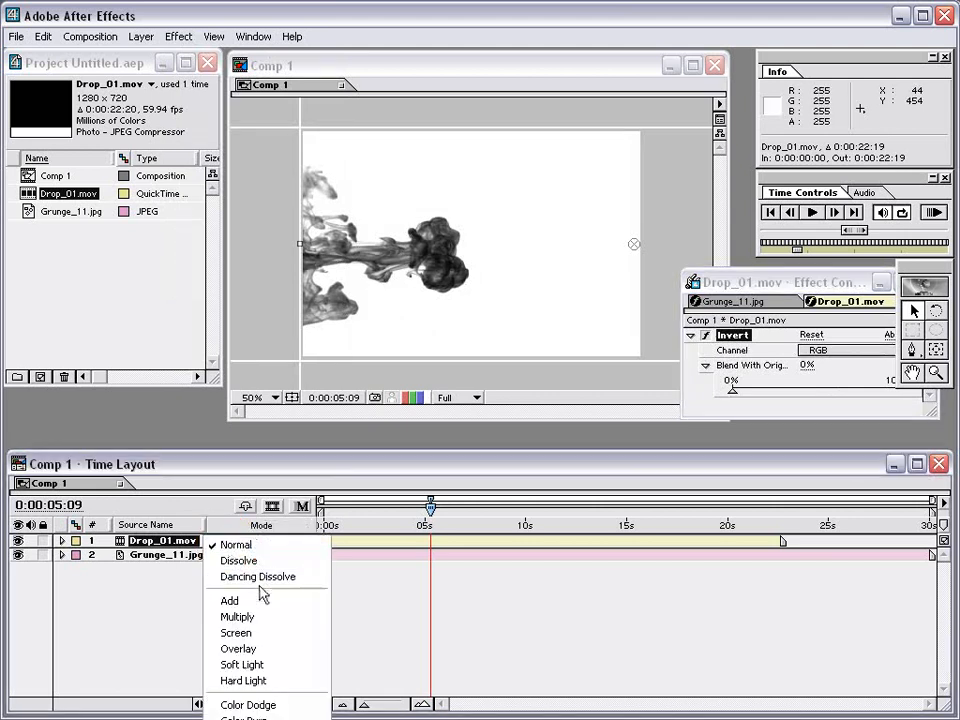
{"action": "left_click", "coordinate": [255, 622]}
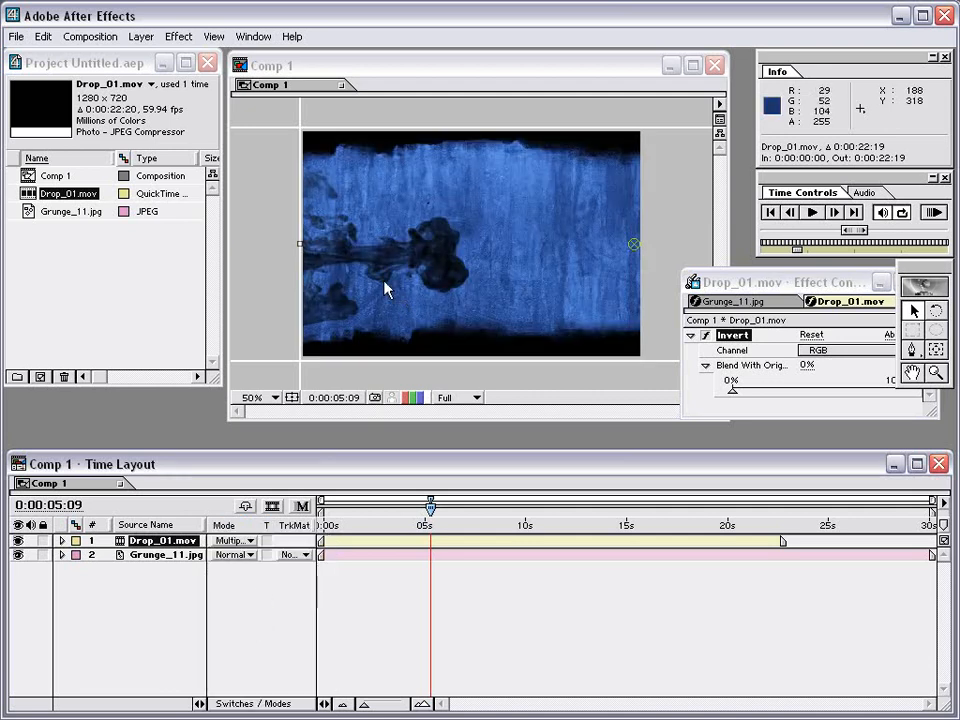
Rotate the Drop_01.mov layer so the ink falls straight down, scale it down, and place it at about position 374, 622
{"action": "left_click_drag", "start_coordinate": [360, 230], "coordinate": [400, 270]}
{"action": "key", "text": "ctrl+z"}
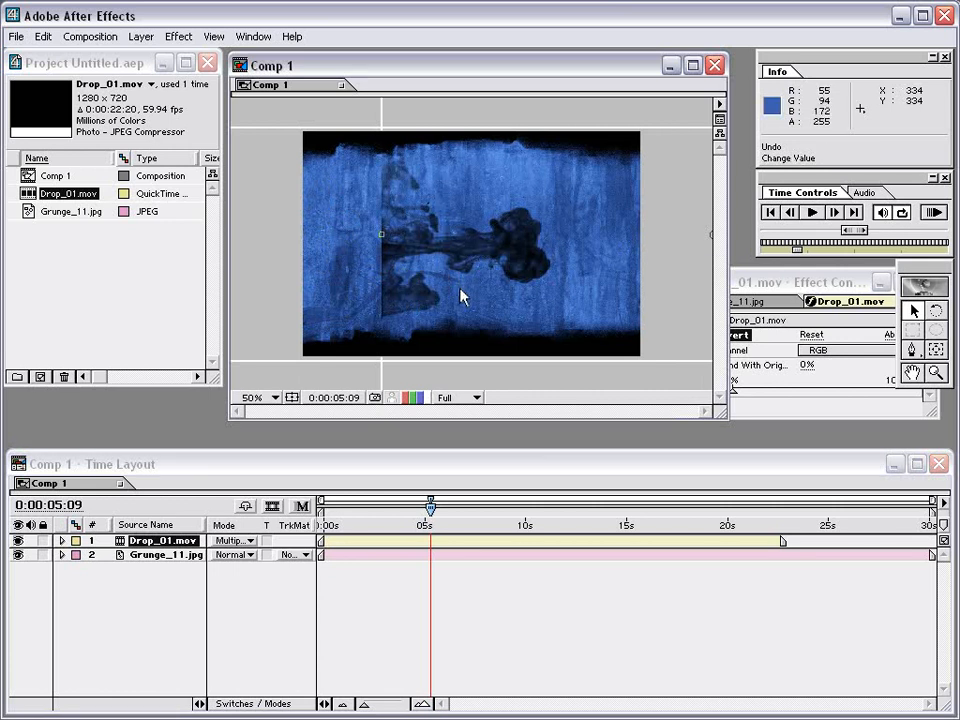
{"action": "key", "text": "comma"}
{"action": "left_click_drag", "start_coordinate": [509, 292], "coordinate": [519, 126]}
{"action": "left_click_drag", "start_coordinate": [619, 321], "coordinate": [490, 286]}
{"action": "left_click_drag", "start_coordinate": [573, 237], "coordinate": [533, 283]}
{"action": "left_click_drag", "start_coordinate": [503, 359], "coordinate": [503, 297]}
{"action": "left_click_drag", "start_coordinate": [535, 245], "coordinate": [493, 275]}
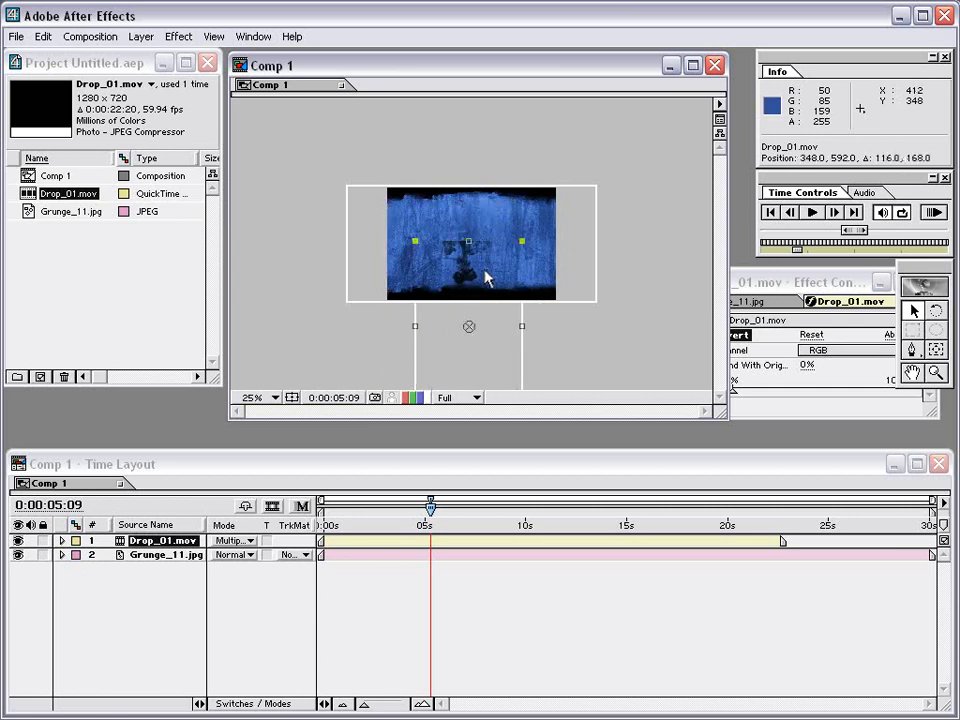
{"action": "key", "text": "period"}
{"action": "left_click_drag", "start_coordinate": [582, 240], "coordinate": [520, 290]}
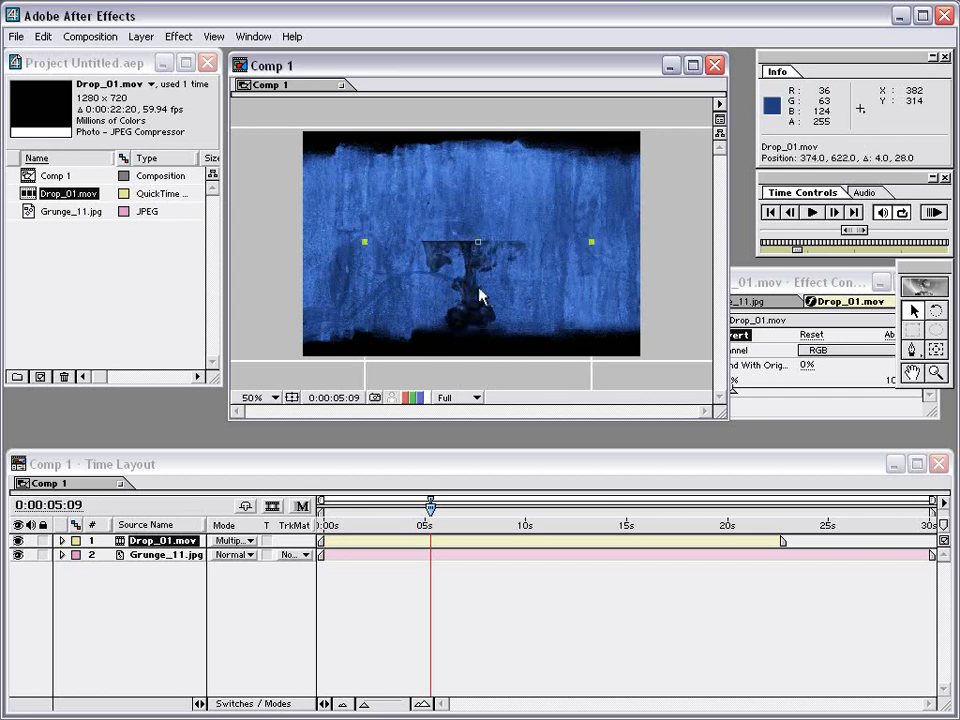
Move the current time to 0:00:02:21 and duplicate the Drop_01.mov layer
{"action": "left_click_drag", "start_coordinate": [430, 507], "coordinate": [378, 512]}
{"action": "left_click", "coordinate": [43, 36]}
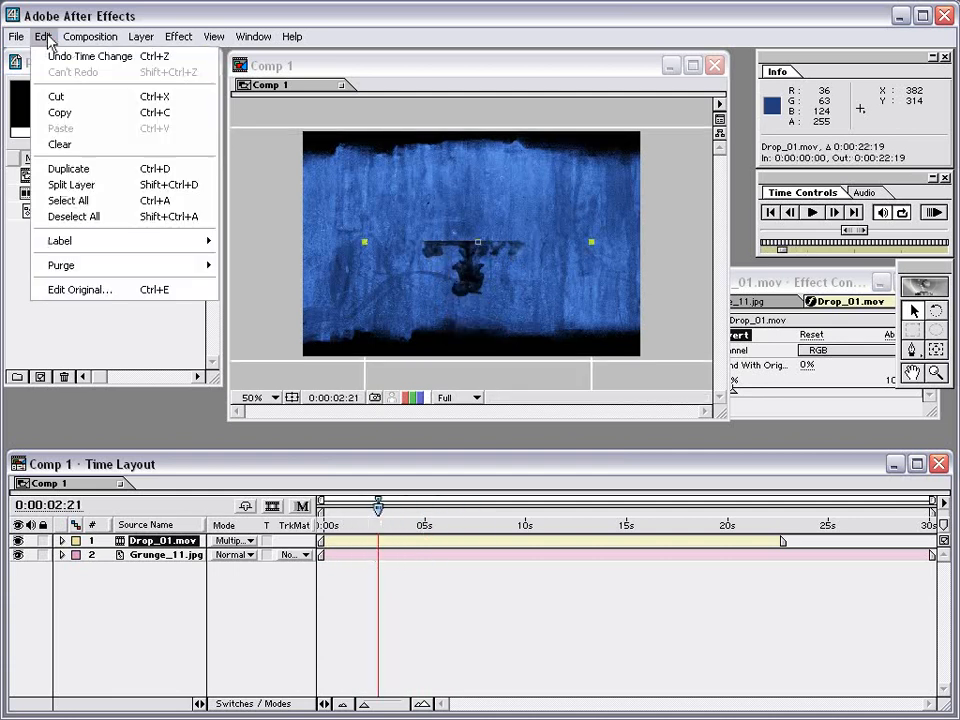
{"action": "left_click", "coordinate": [82, 174]}
Rotate the duplicate upside down and place it at position 346, -142, so its ink rises from the edge of the original
{"action": "key", "text": "w"}
{"action": "left_click_drag", "start_coordinate": [501, 300], "coordinate": [448, 508]}
{"action": "key", "text": "v"}
{"action": "left_click_drag", "start_coordinate": [472, 374], "coordinate": [468, 187]}
{"action": "left_click_drag", "start_coordinate": [491, 307], "coordinate": [476, 204]}
{"action": "key", "text": "Up"}
{"action": "key", "text": "Up"}
{"action": "key", "text": "Up"}
{"action": "key", "text": "Up"}
{"action": "key", "text": "Up"}
{"action": "key", "text": "Up"}
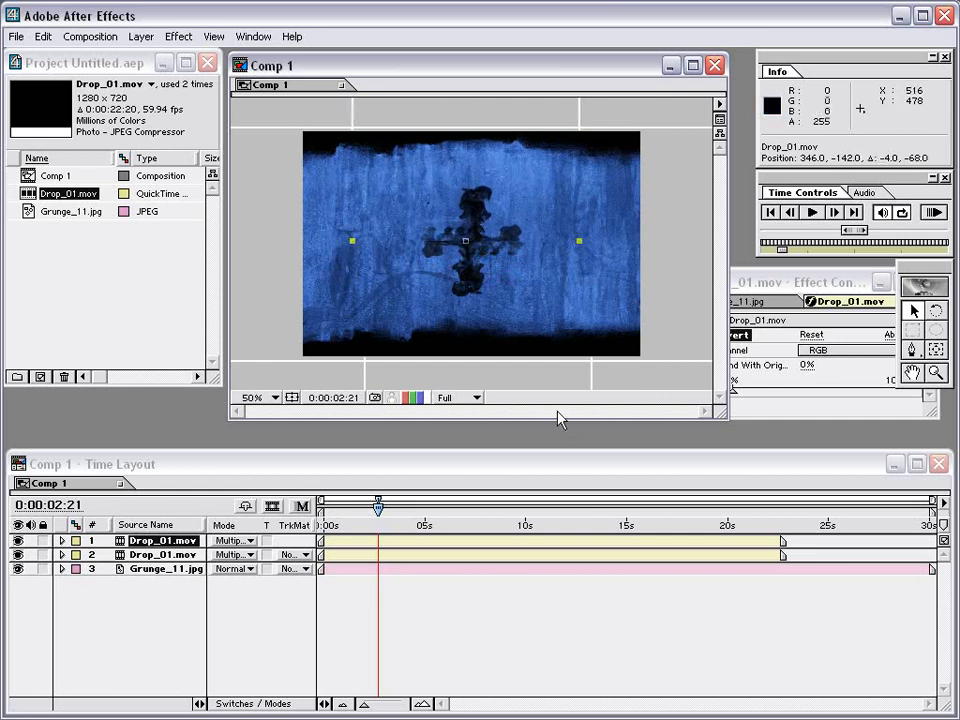
Move the current time to 0:00:02:29 and set both Drop_01.mov layers' blending modes to Color Burn
{"action": "mouse_move", "coordinate": [378, 506]}
{"action": "left_mouse_down"}
{"action": "mouse_move", "coordinate": [326, 506]}
{"action": "mouse_move", "coordinate": [445, 508]}
{"action": "mouse_move", "coordinate": [372, 516]}
{"action": "mouse_move", "coordinate": [413, 508]}
{"action": "mouse_move", "coordinate": [383, 508]}
{"action": "left_mouse_up"}
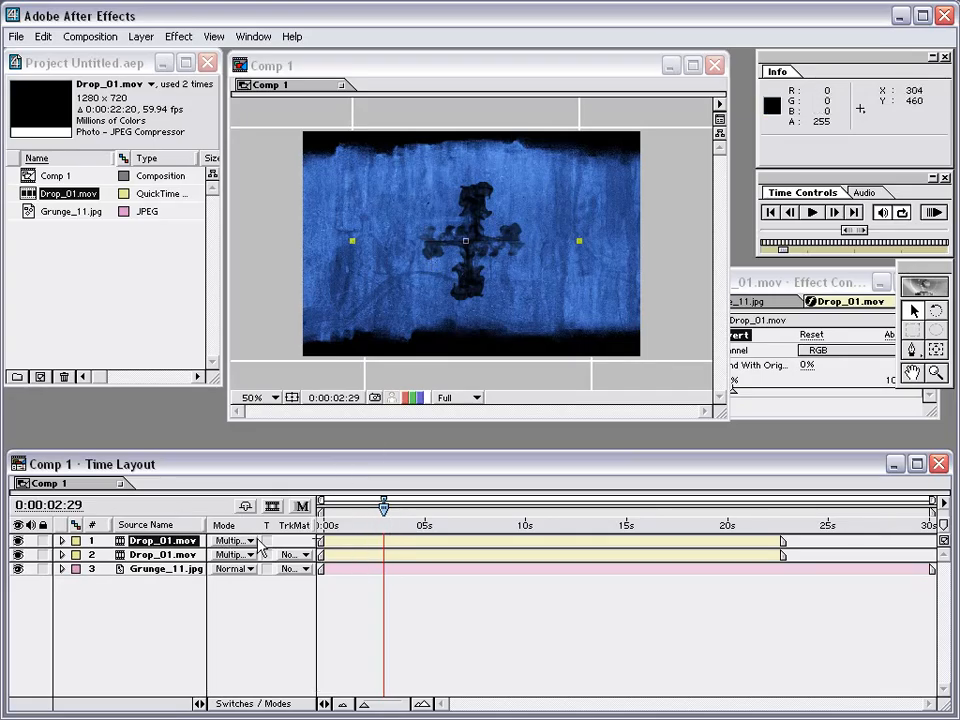
{"action": "left_click", "coordinate": [152, 554]}
{"action": "left_click", "coordinate": [155, 542]}
{"action": "left_click", "coordinate": [236, 541]}
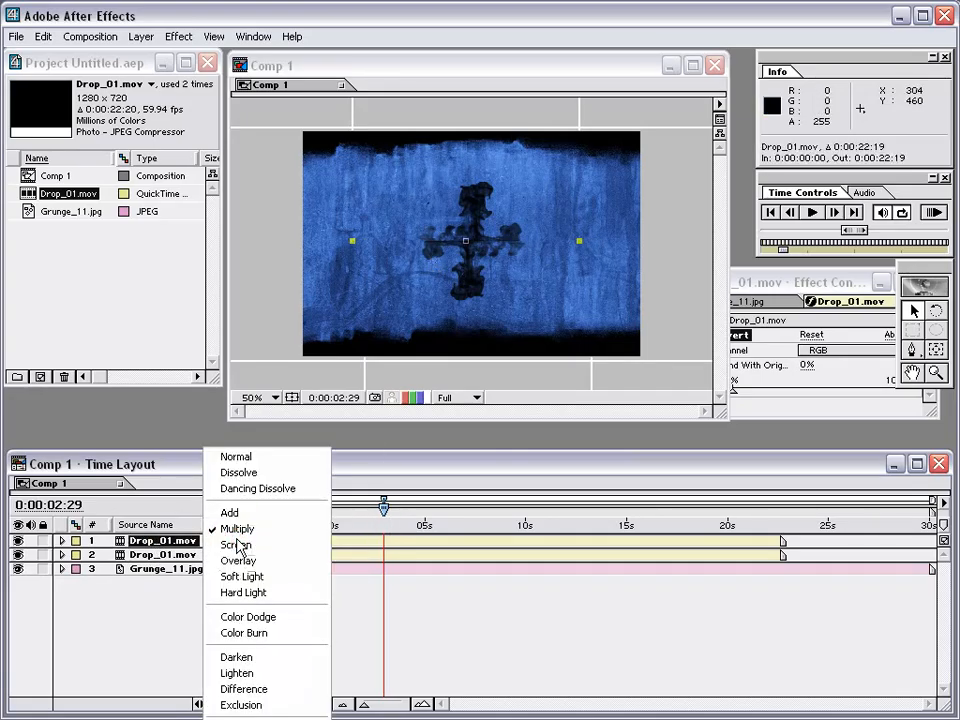
{"action": "left_click", "coordinate": [276, 633]}
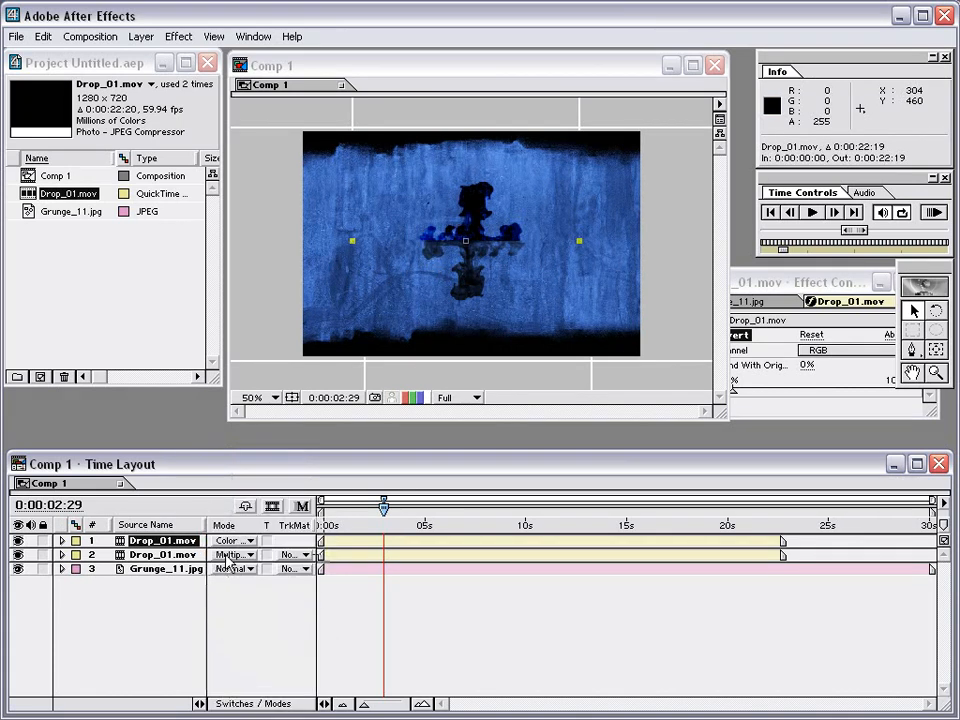
{"action": "left_click", "coordinate": [250, 554]}
{"action": "left_click", "coordinate": [276, 648]}
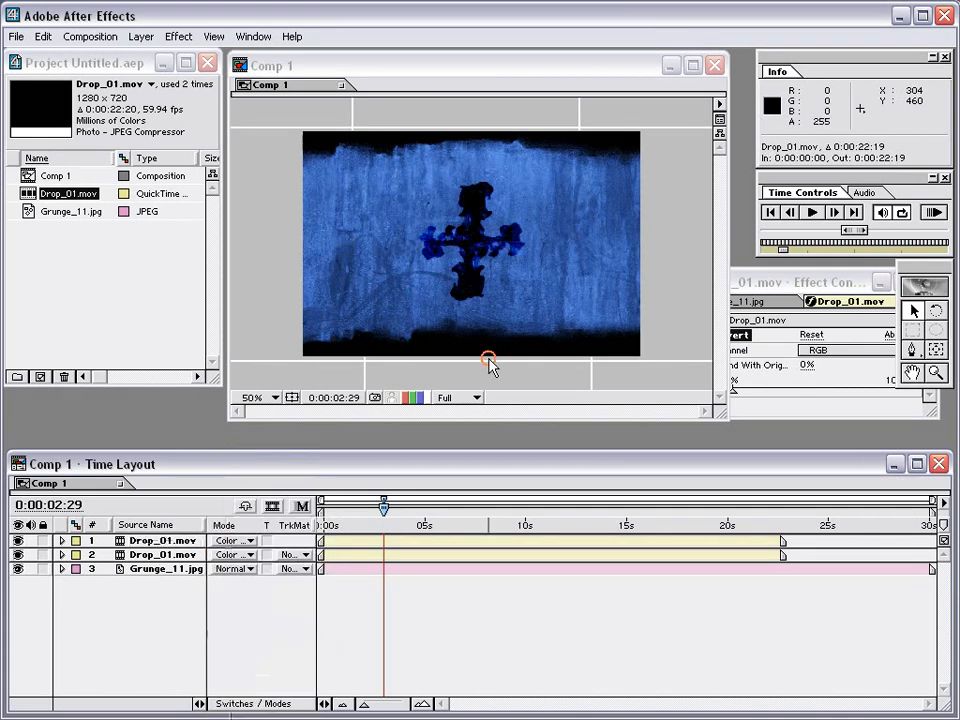
{"action": "left_click_drag", "start_coordinate": [468, 240], "coordinate": [477, 221]}
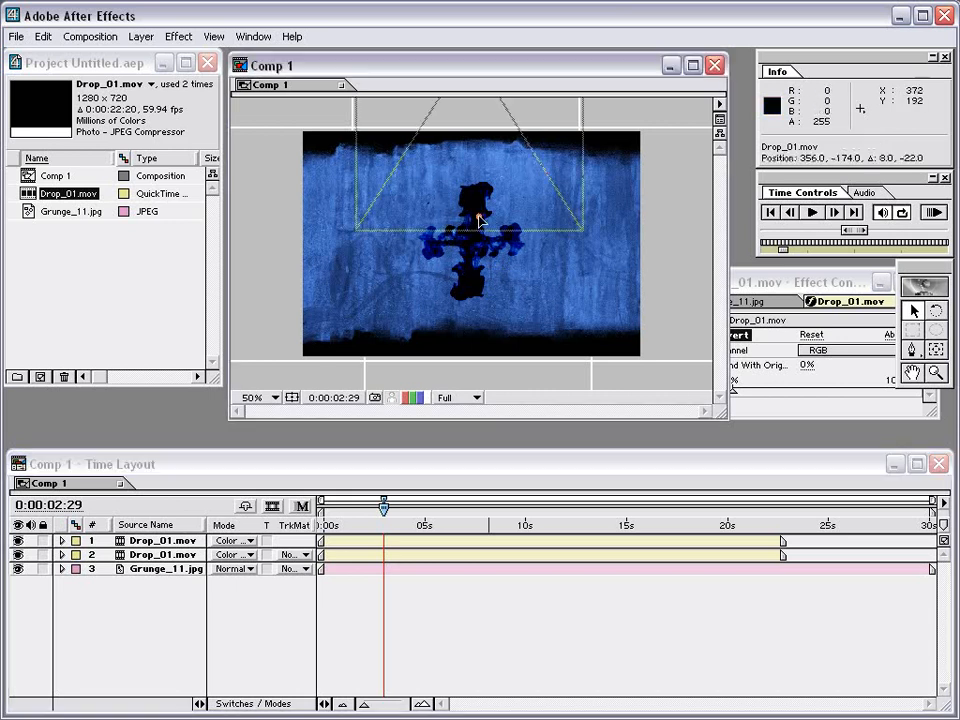
{"action": "key", "text": "ctrl+z"}
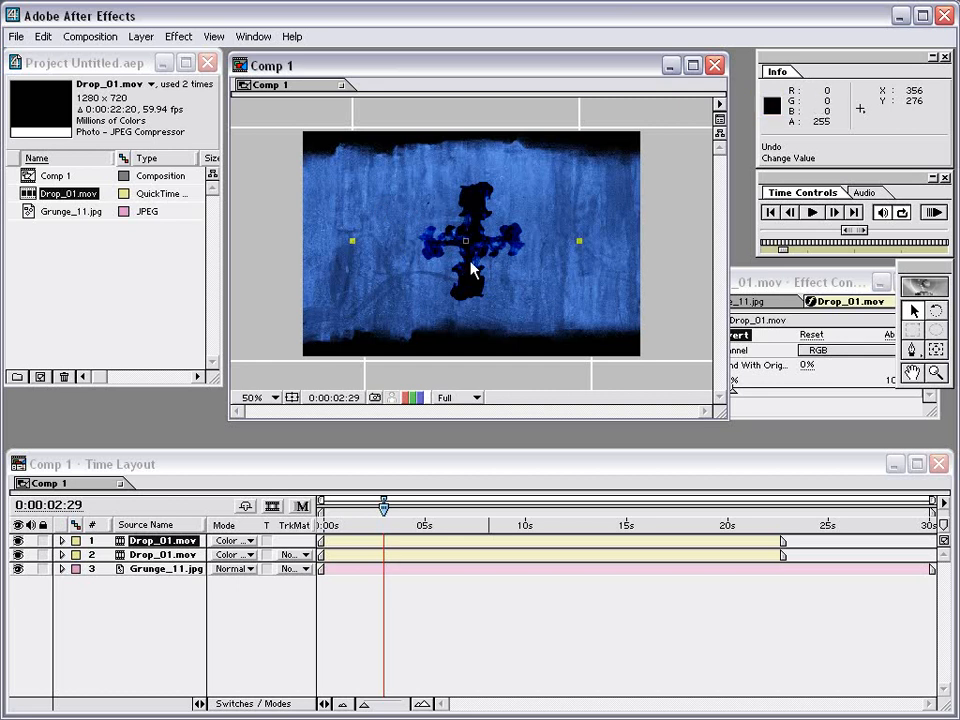
Create a new gray solid matching the composition size of 720 x 480 pixels
{"action": "left_click", "coordinate": [141, 36]}
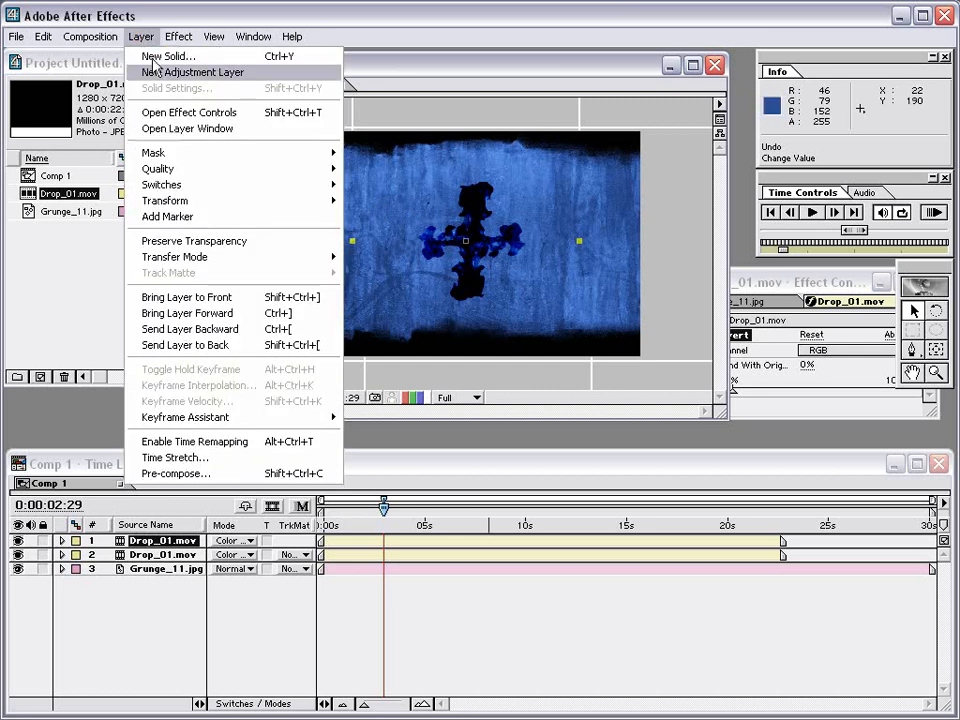
{"action": "left_click", "coordinate": [236, 58]}
{"action": "left_click_drag", "start_coordinate": [675, 323], "coordinate": [444, 264]}
{"action": "left_click", "coordinate": [567, 372]}
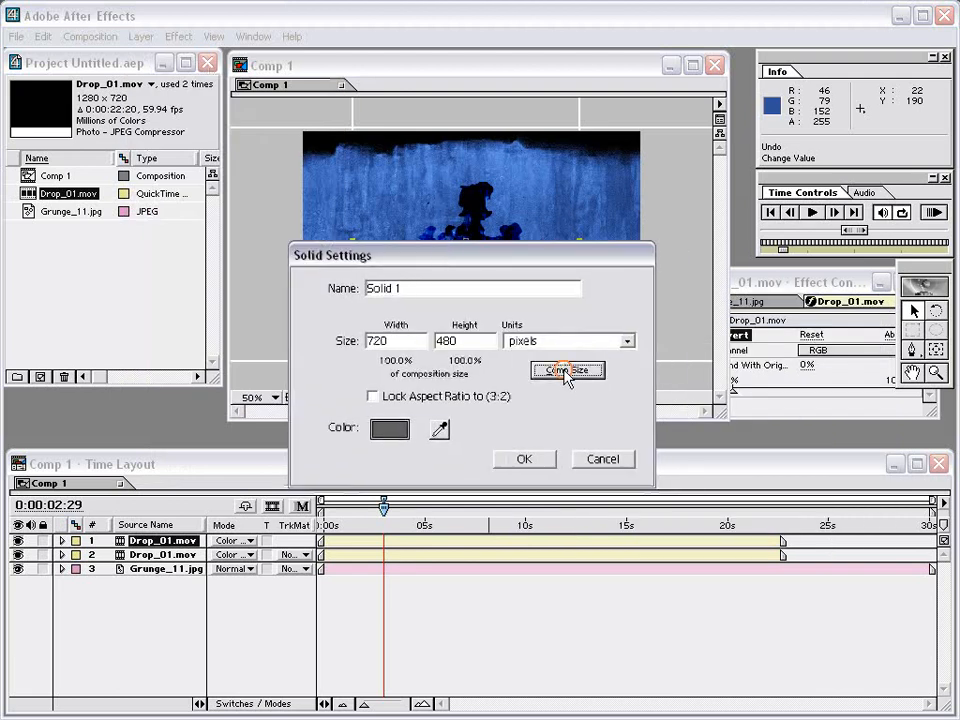
{"action": "left_click", "coordinate": [524, 459]}
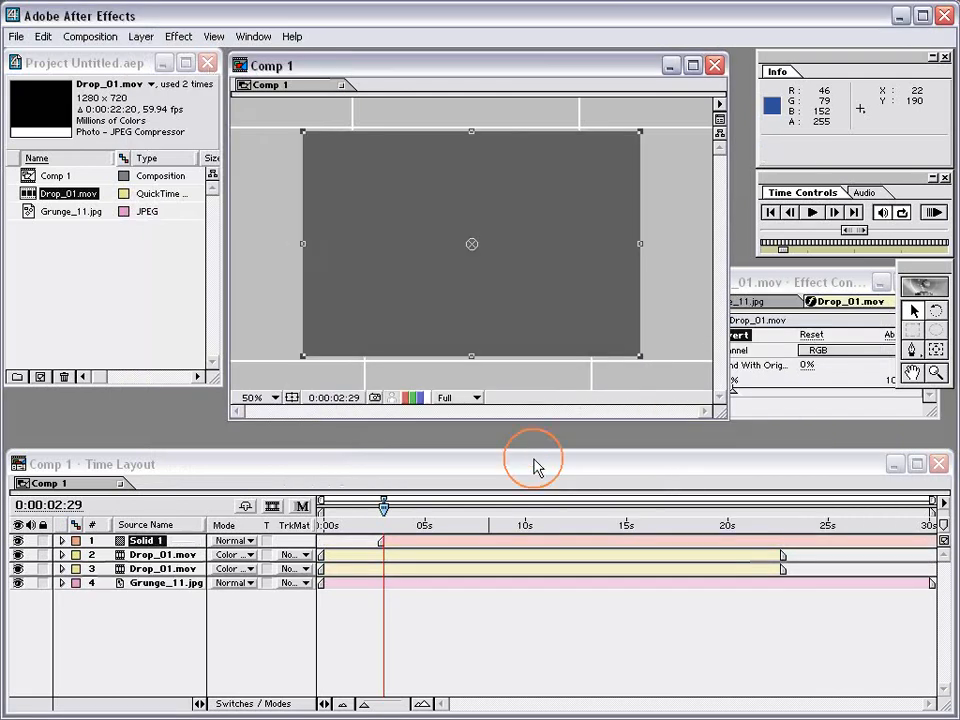
Apply the Basic Text effect to the Solid 1 layer with the text "Riot Gear", keeping it centered in the frame
{"action": "left_click", "coordinate": [177, 37]}
{"action": "mouse_move", "coordinate": [205, 330]}
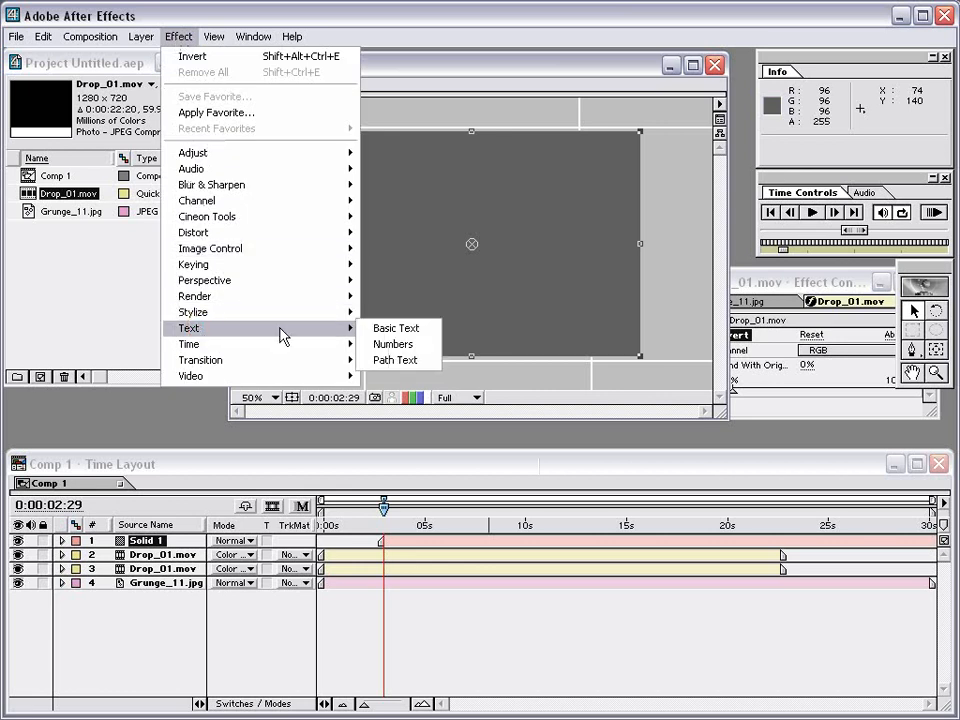
{"action": "left_click", "coordinate": [429, 333]}
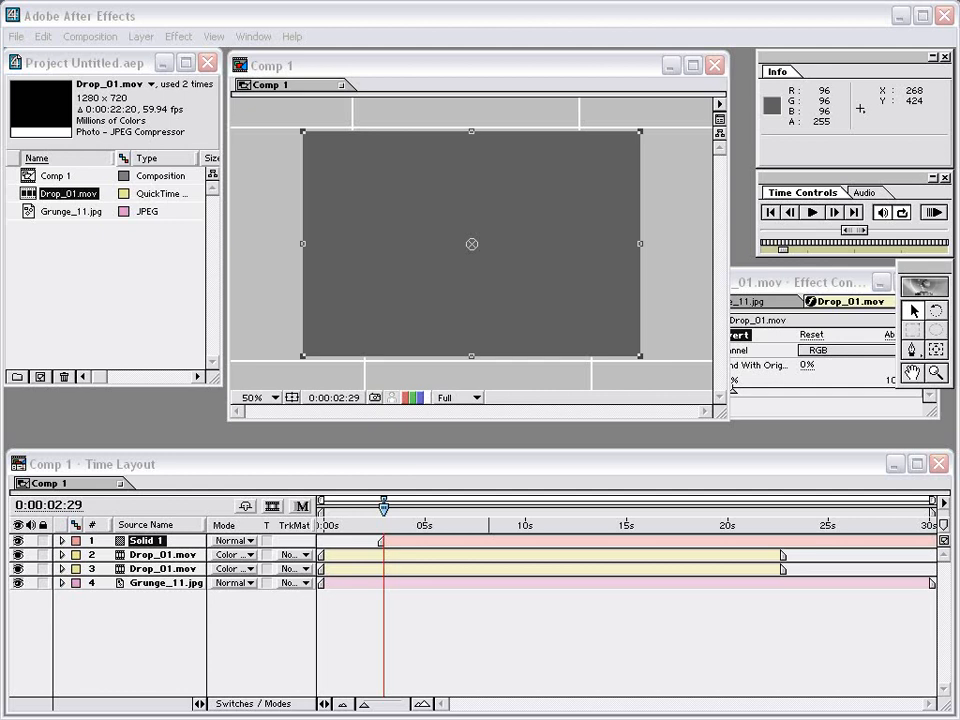
{"action": "left_click_drag", "start_coordinate": [804, 284], "coordinate": [821, 310]}
{"action": "left_click_drag", "start_coordinate": [474, 251], "coordinate": [430, 280]}
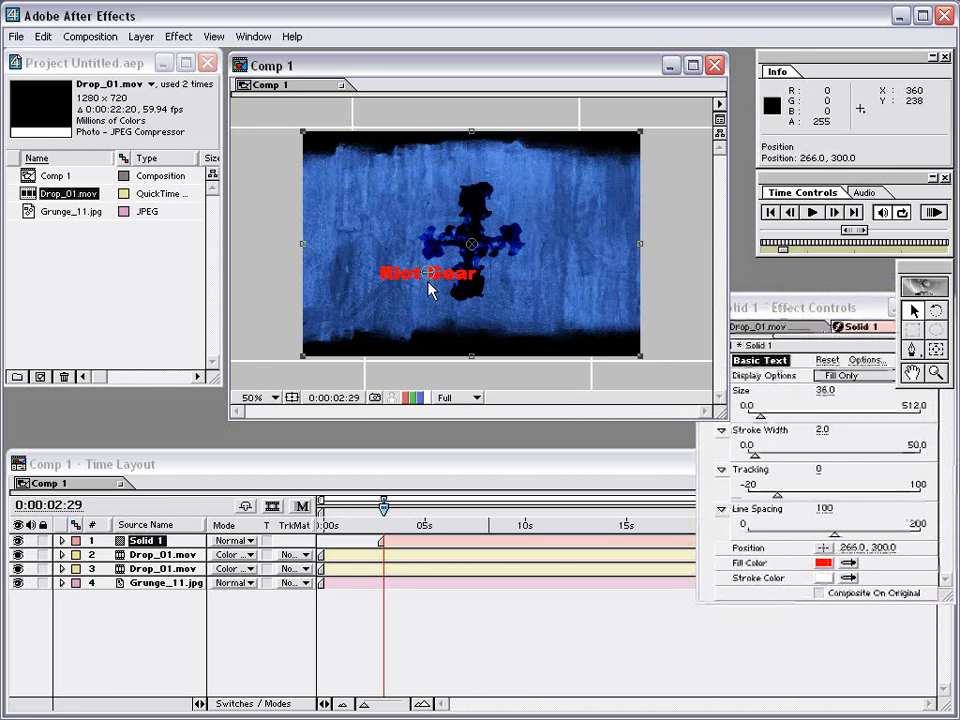
{"action": "key", "text": "ctrl+z"}
Set the "Riot Gear" text's fill color to white and its size to 61.6
{"action": "left_click", "coordinate": [824, 564]}
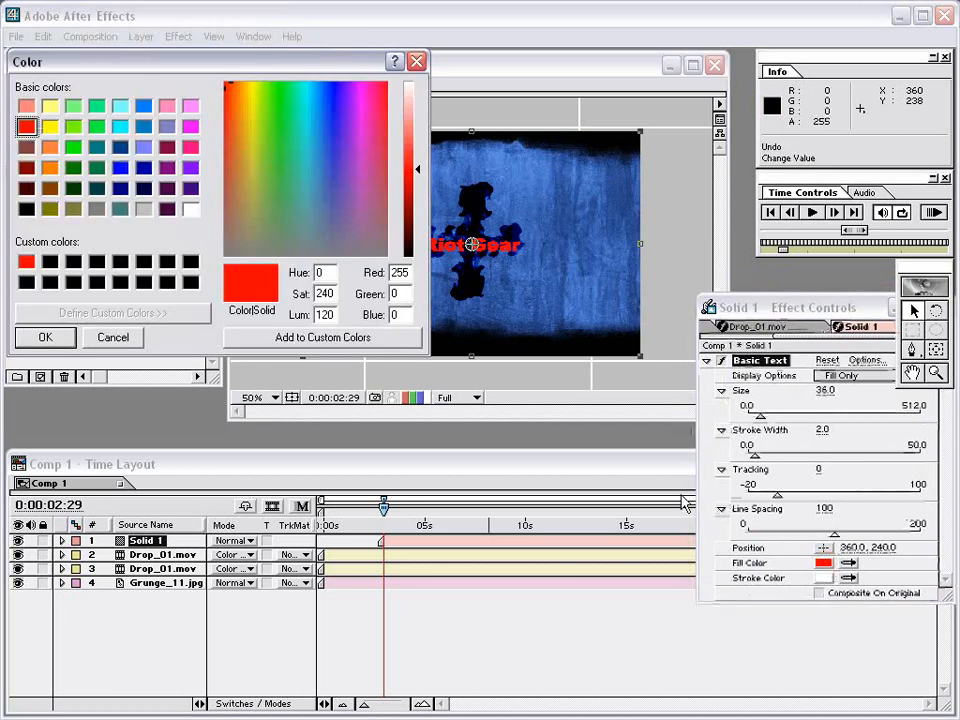
{"action": "left_click_drag", "start_coordinate": [410, 175], "coordinate": [414, 85]}
{"action": "left_click", "coordinate": [57, 336]}
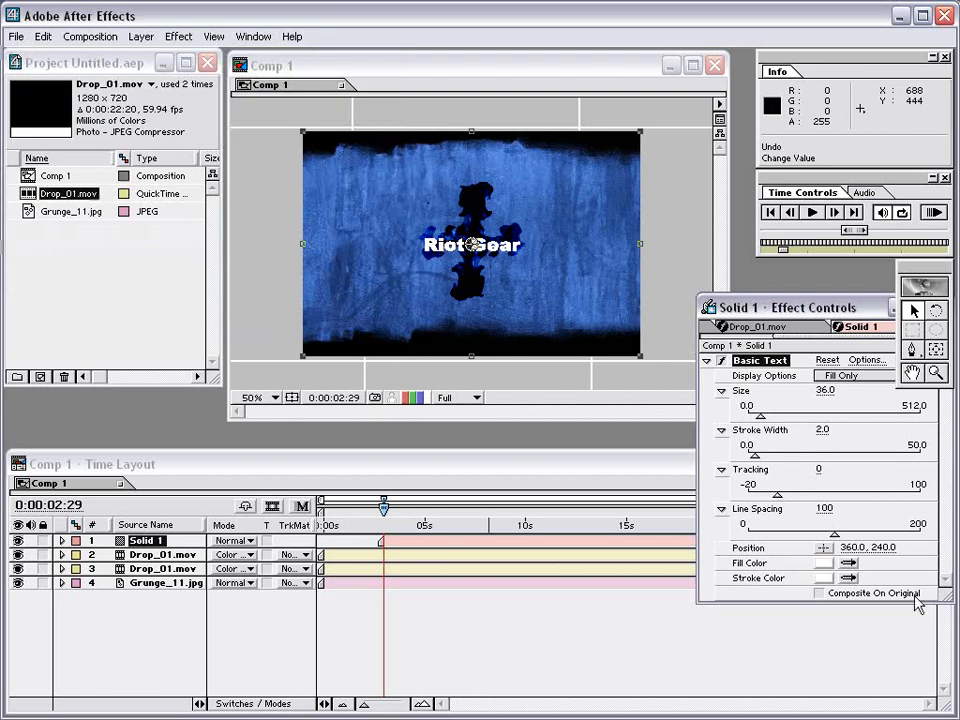
{"action": "left_click_drag", "start_coordinate": [947, 597], "coordinate": [947, 647]}
{"action": "left_click_drag", "start_coordinate": [764, 419], "coordinate": [773, 422]}
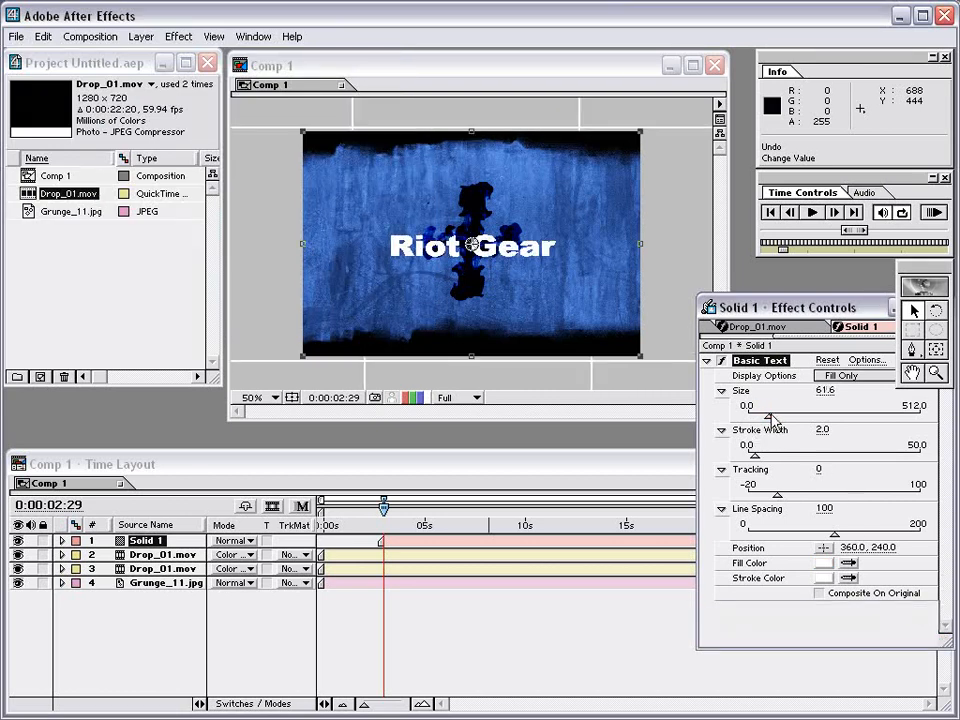
Apply a Drop Shadow effect to the "Riot Gear" text layer and set its softness to 11.2
{"action": "left_click", "coordinate": [174, 38]}
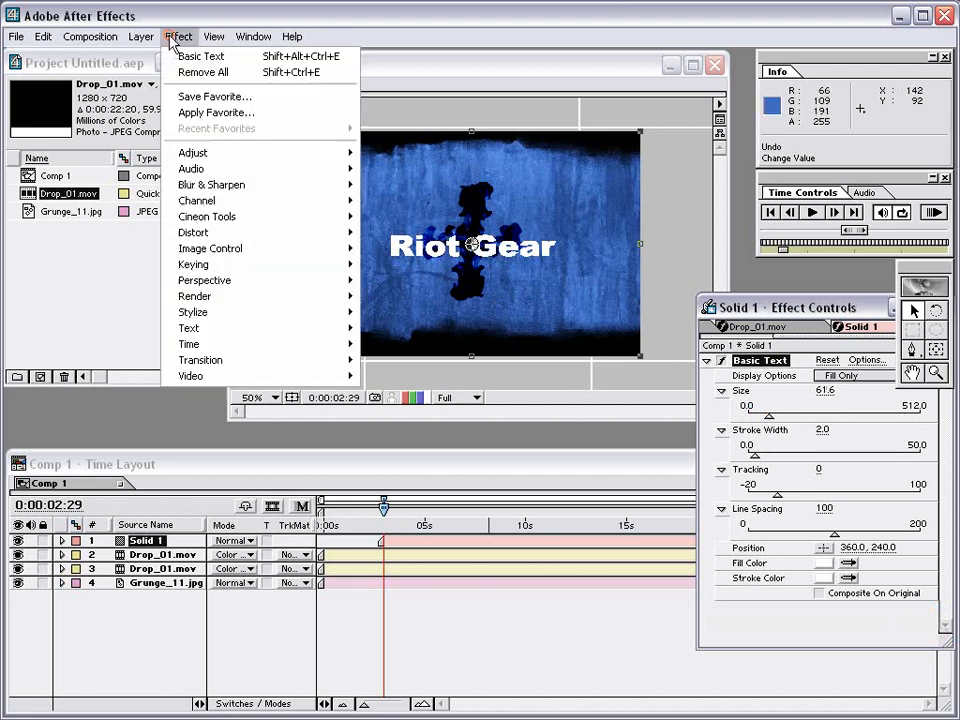
{"action": "mouse_move", "coordinate": [242, 281]}
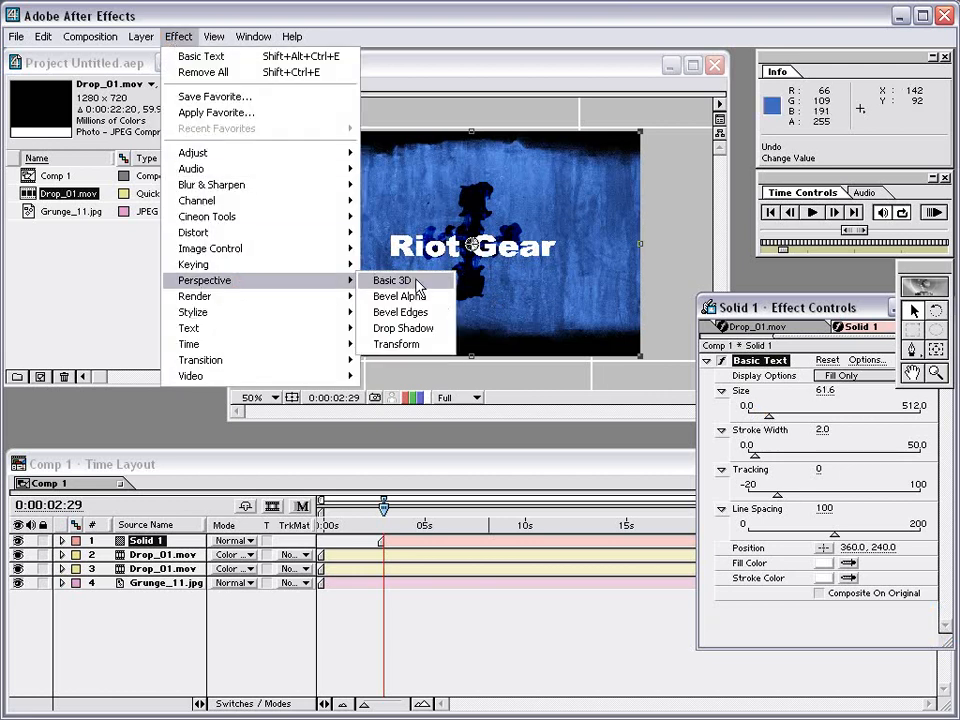
{"action": "left_click", "coordinate": [414, 330]}
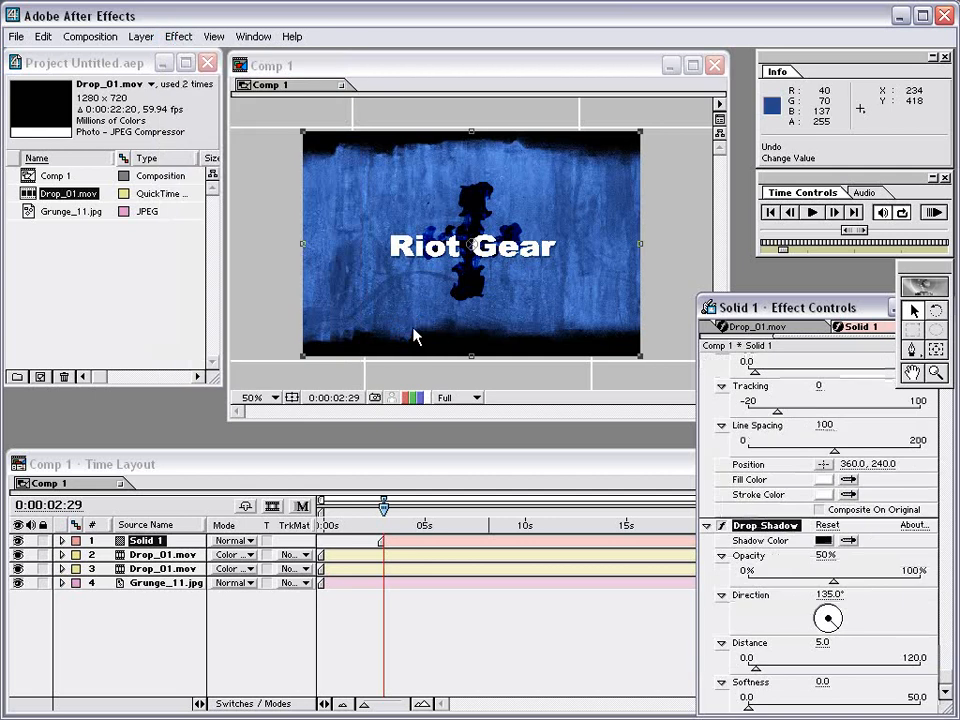
{"action": "left_click_drag", "start_coordinate": [758, 708], "coordinate": [786, 708]}
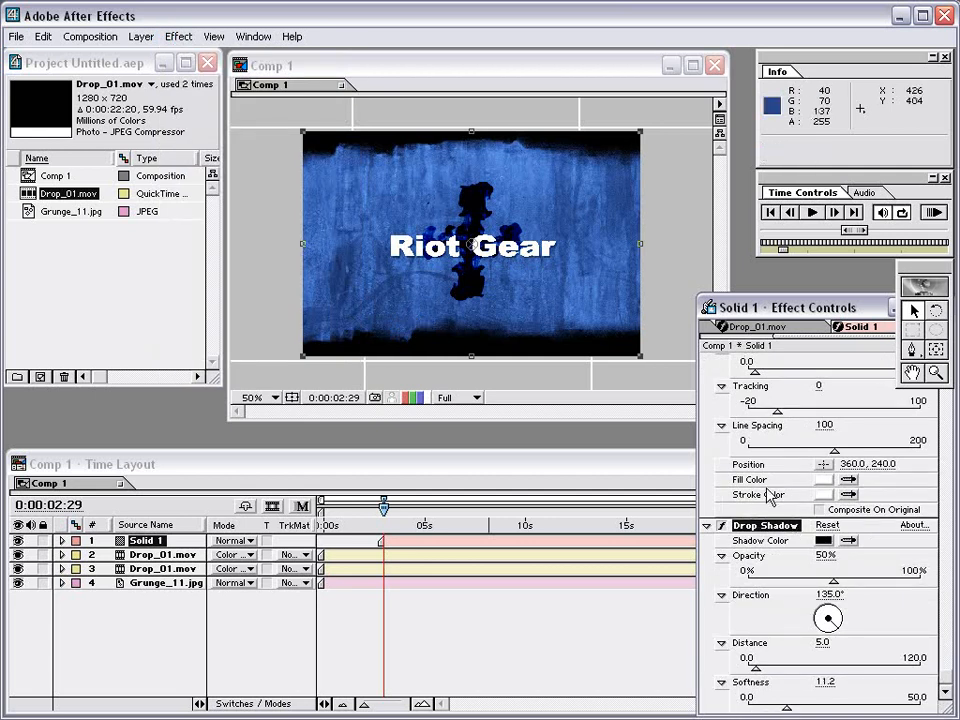
Shift the Solid 1 text layer to start at 0:00:00:00 and duplicate it
{"action": "left_click", "coordinate": [408, 617]}
{"action": "left_click_drag", "start_coordinate": [409, 541], "coordinate": [349, 542]}
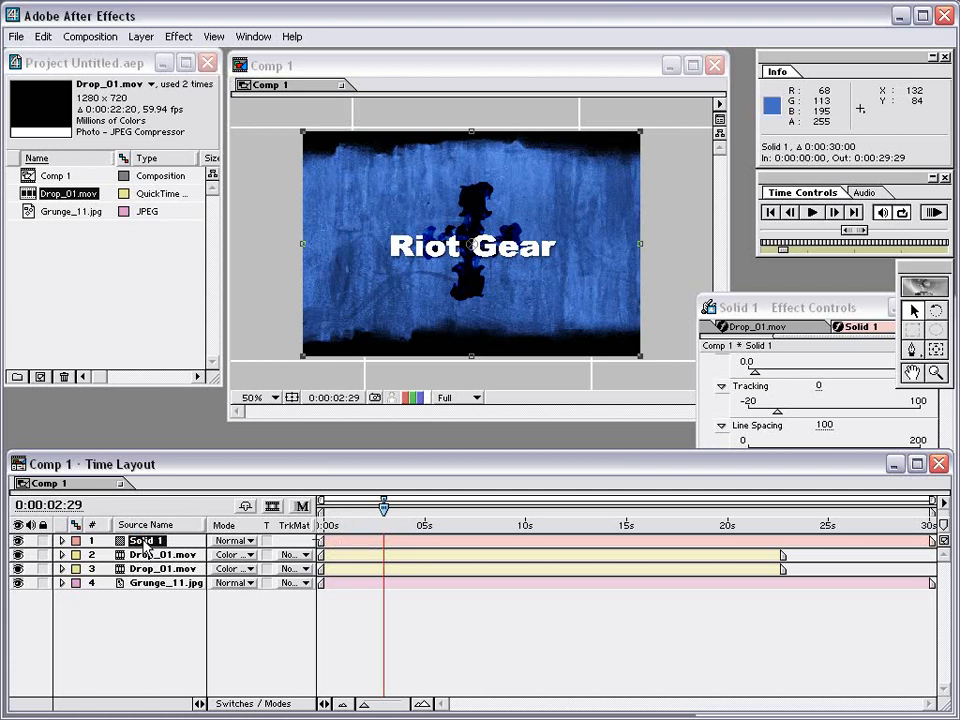
{"action": "left_click", "coordinate": [44, 37]}
{"action": "left_click", "coordinate": [98, 169]}
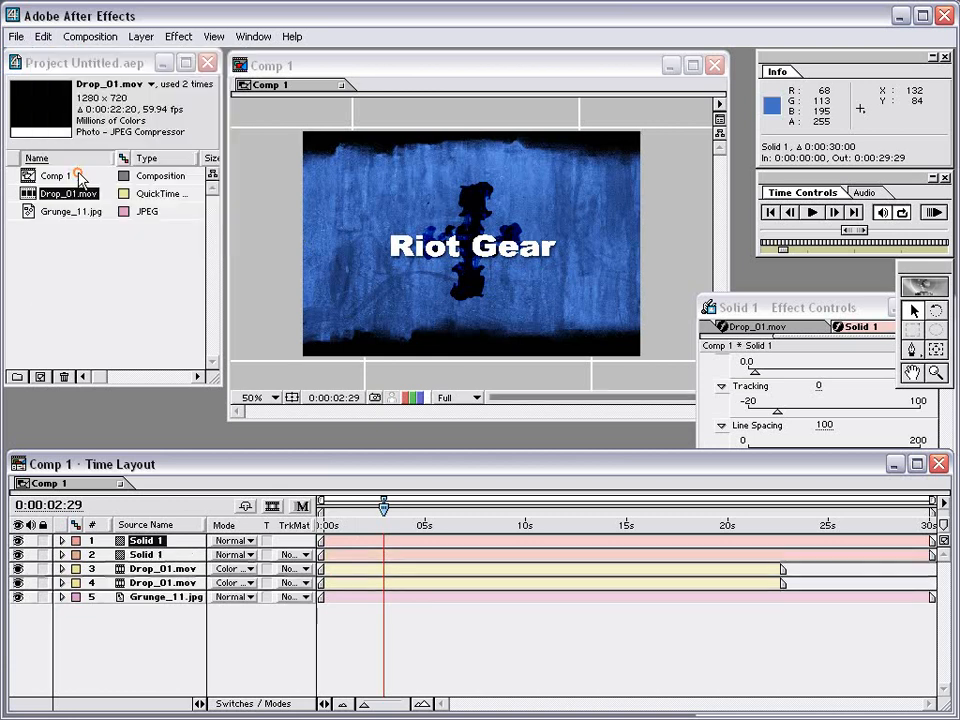
Apply Fast Blur to the upper text layer, remove its Drop Shadow effect, and set Blurriness to 24.3
{"action": "left_click", "coordinate": [180, 37]}
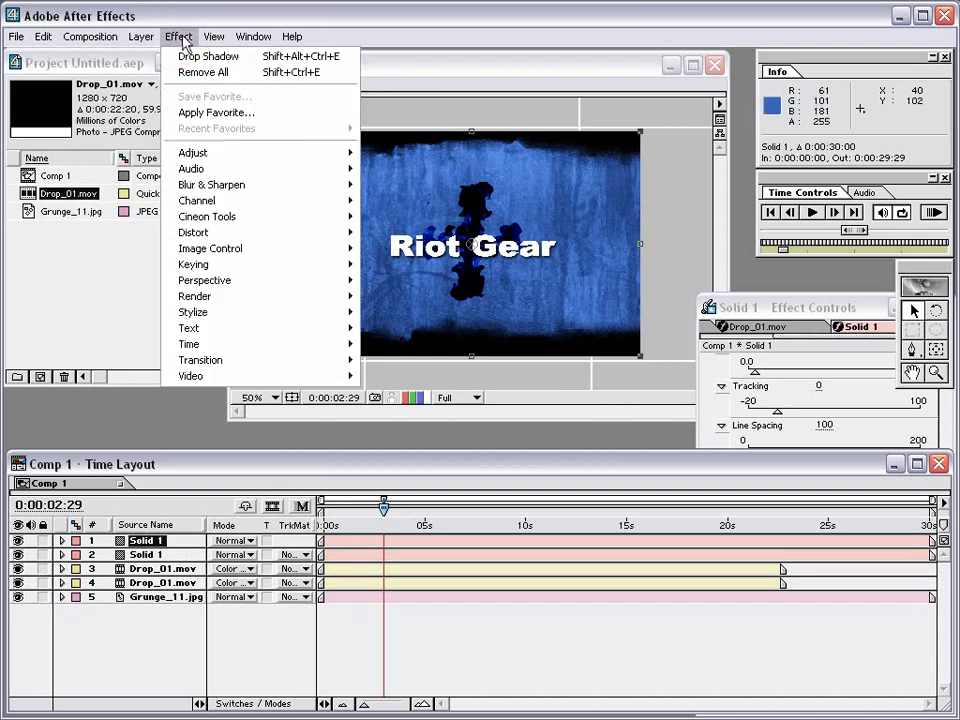
{"action": "mouse_move", "coordinate": [260, 188]}
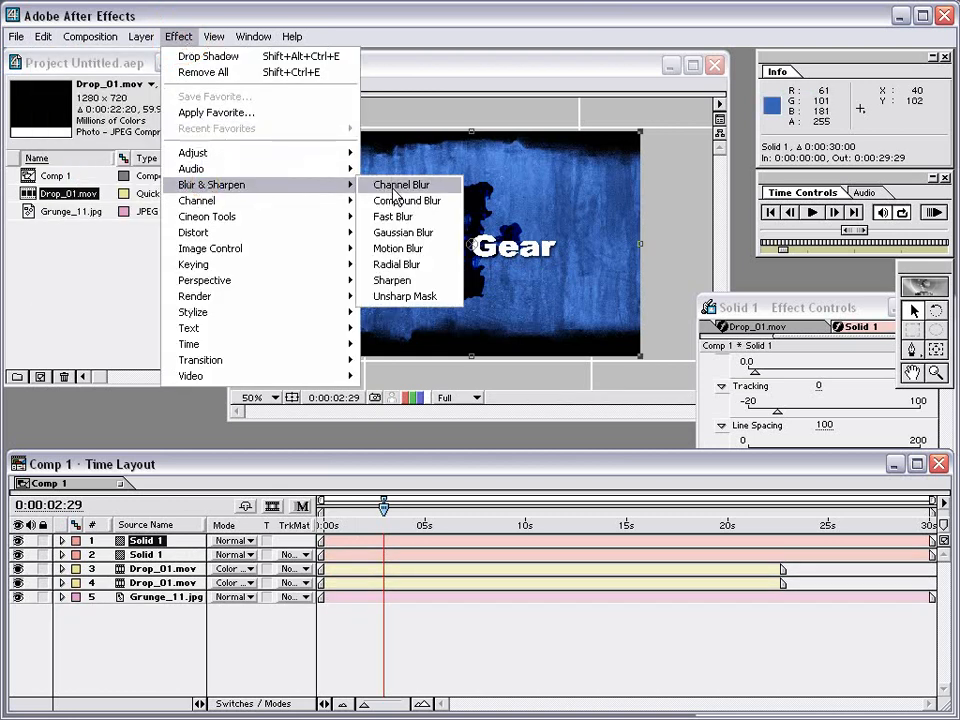
{"action": "left_click", "coordinate": [395, 218]}
{"action": "left_click_drag", "start_coordinate": [750, 318], "coordinate": [732, 300]}
{"action": "left_click", "coordinate": [742, 438]}
{"action": "key", "text": "Delete"}
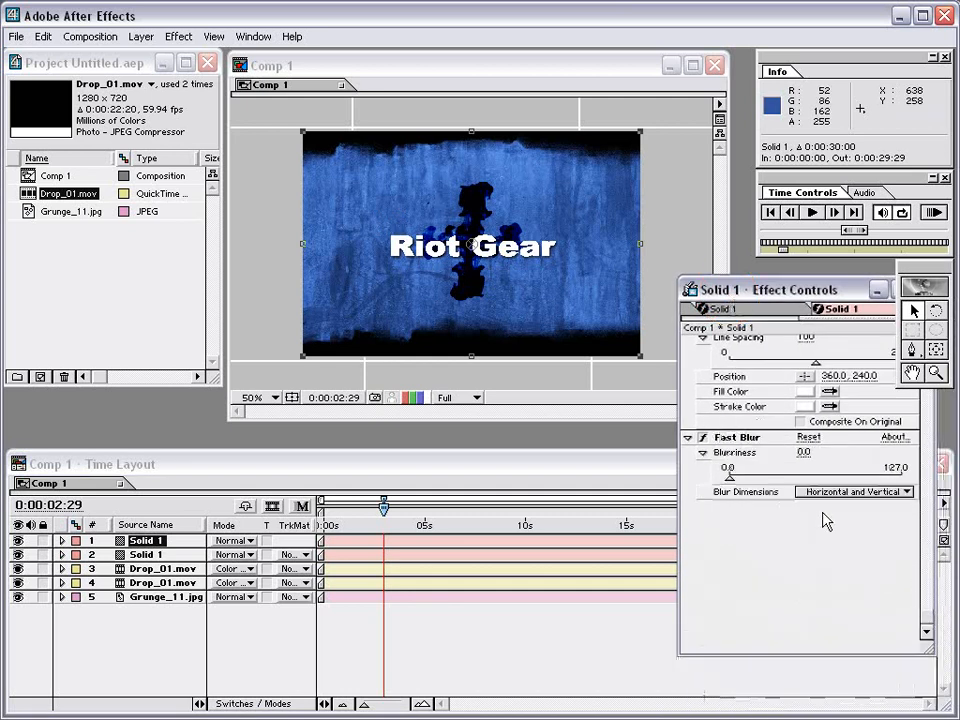
{"action": "left_click_drag", "start_coordinate": [729, 477], "coordinate": [762, 478]}
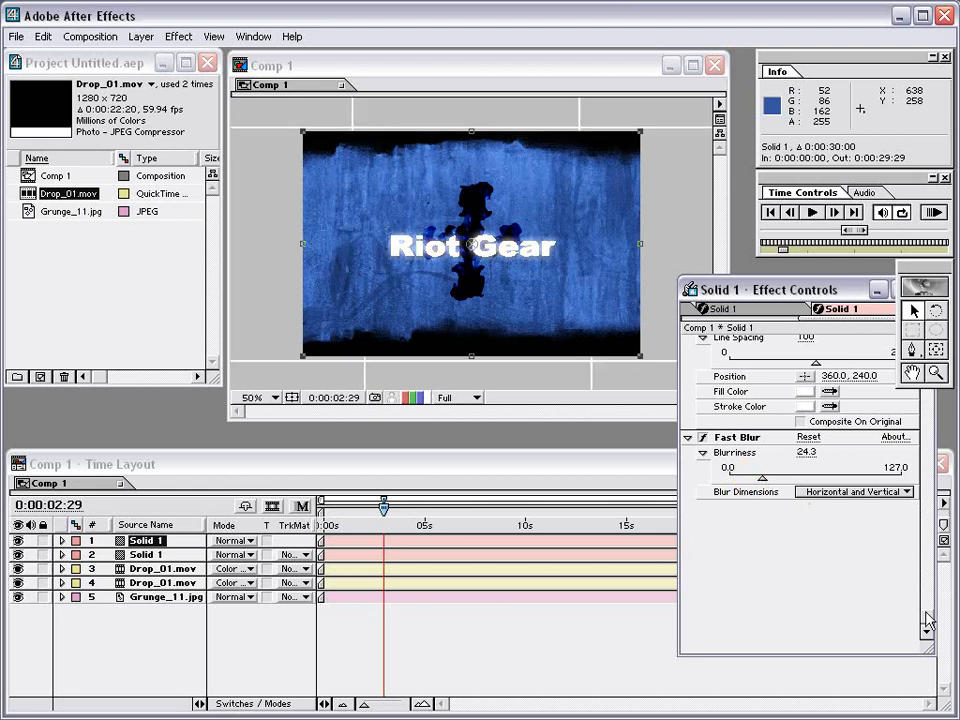
Change the blurred text's fill color to light blue, RGB 134, 185, 213
{"action": "scroll", "coordinate": [928, 625], "scroll_direction": "up", "scroll_amount": 5}
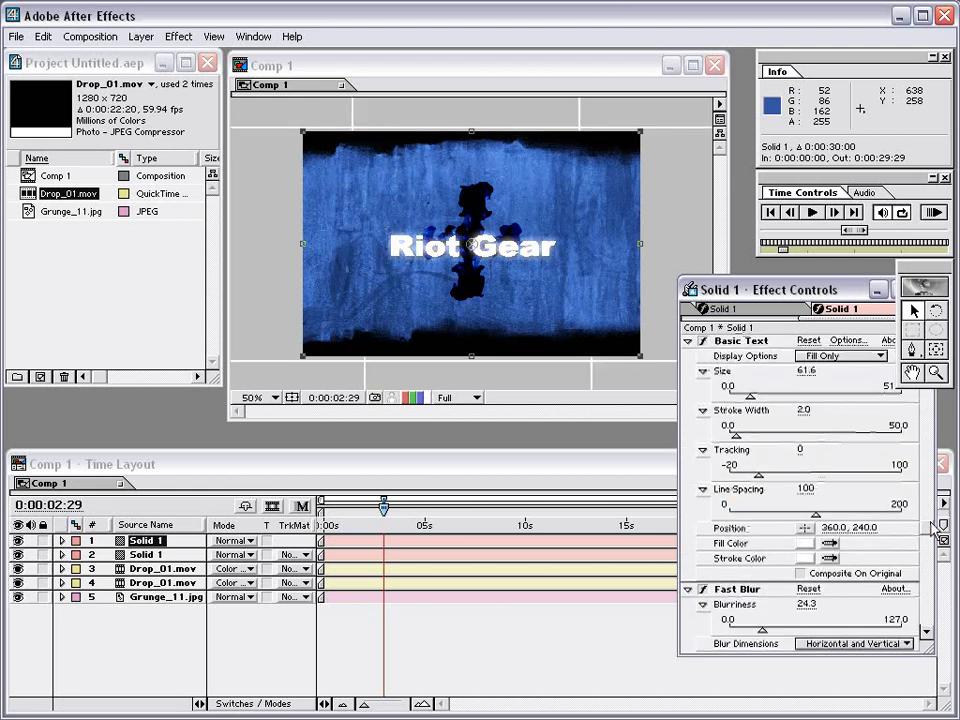
{"action": "left_click", "coordinate": [805, 546]}
{"action": "left_click_drag", "start_coordinate": [343, 213], "coordinate": [317, 171]}
{"action": "left_click_drag", "start_coordinate": [418, 82], "coordinate": [420, 140]}
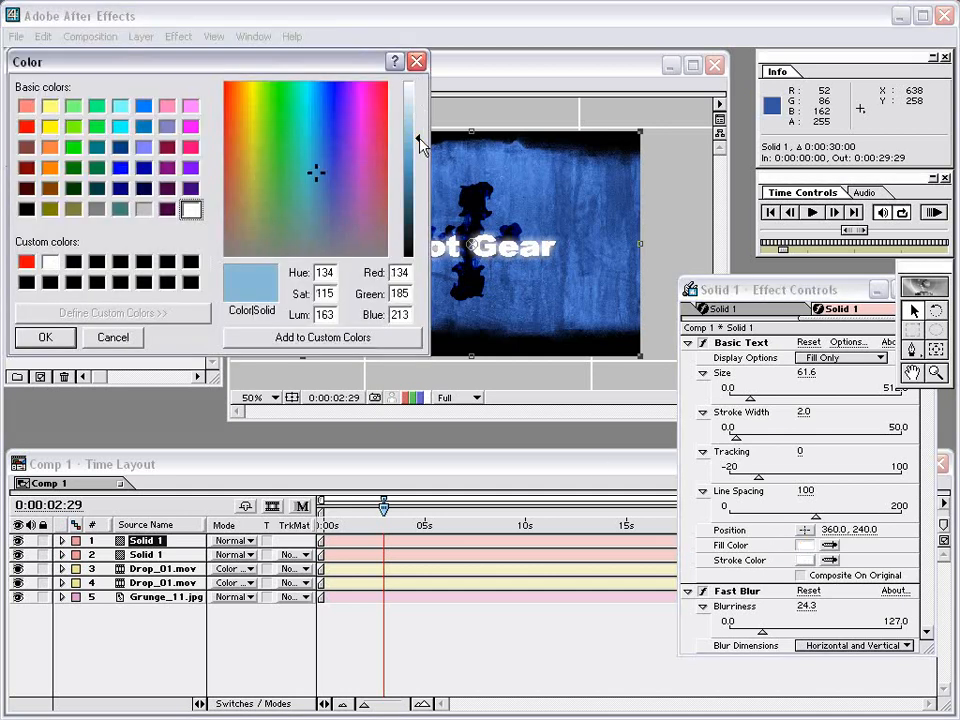
{"action": "left_click", "coordinate": [45, 337]}
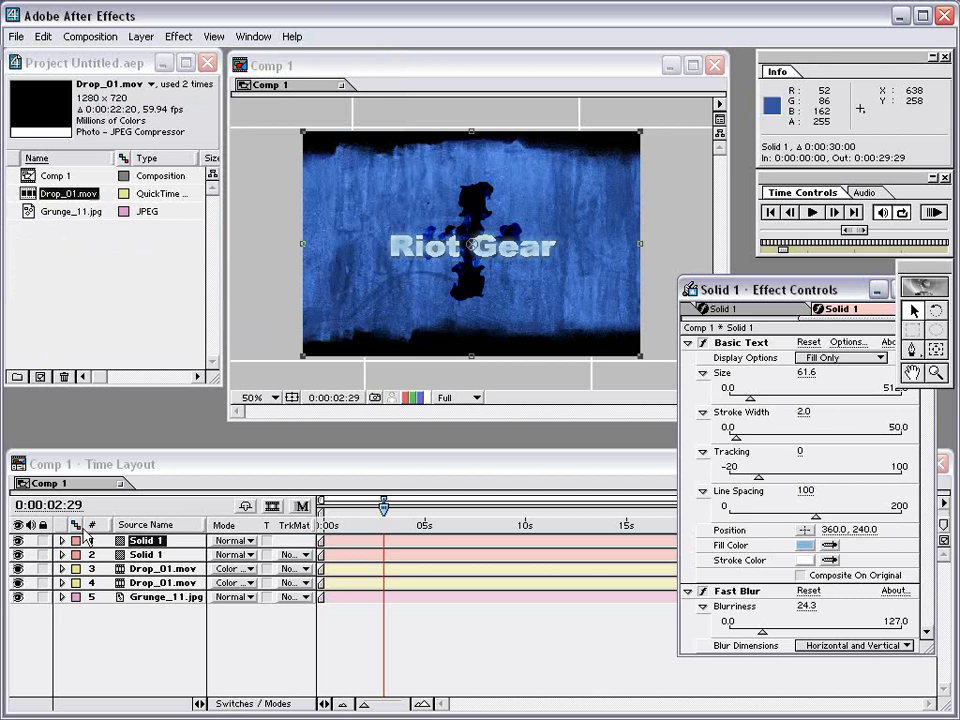
Set the blurred Solid 1 layer's blending mode to Add and deselect the layer
{"action": "left_click", "coordinate": [245, 541]}
{"action": "left_click", "coordinate": [240, 600]}
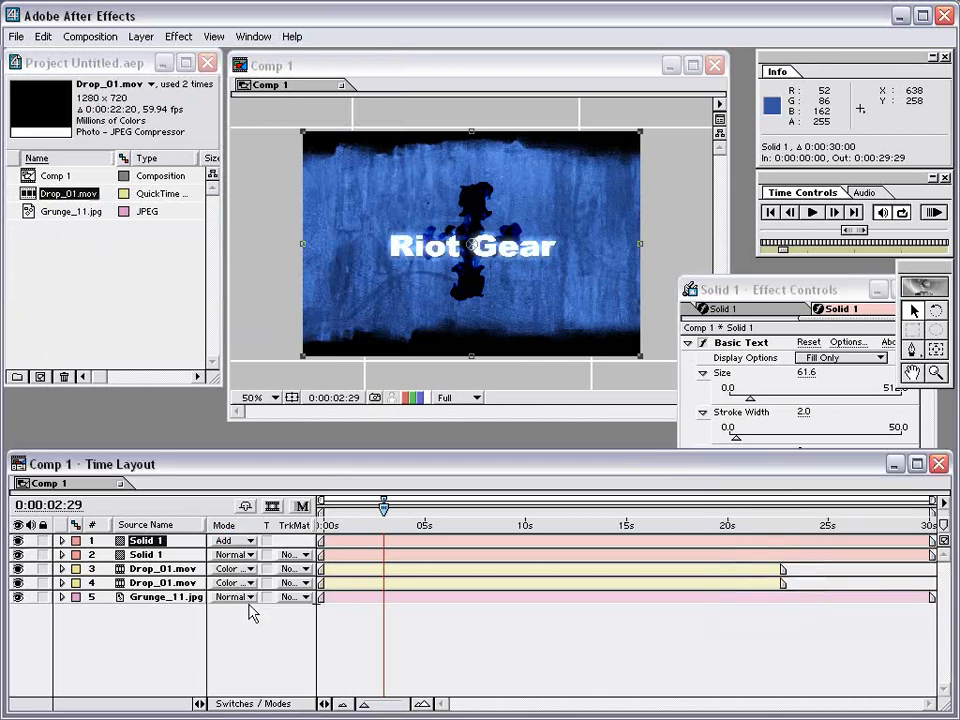
{"action": "left_click", "coordinate": [664, 294]}
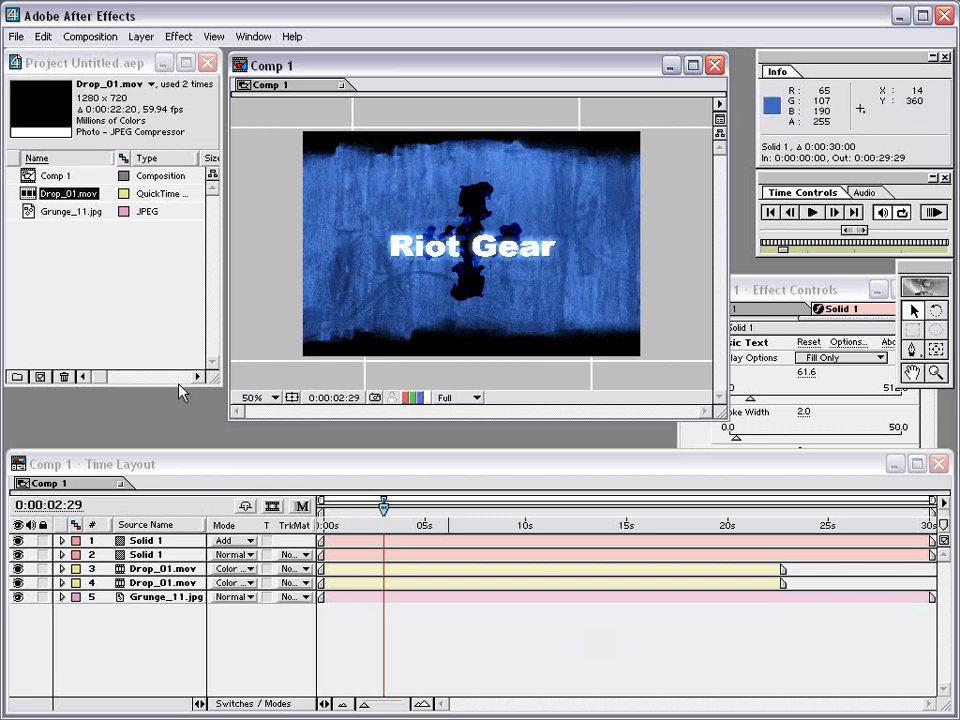
Set the composition preview resolution to Half and move the current time to 0:00:05:19
{"action": "left_click", "coordinate": [460, 397]}
{"action": "left_click", "coordinate": [460, 420]}
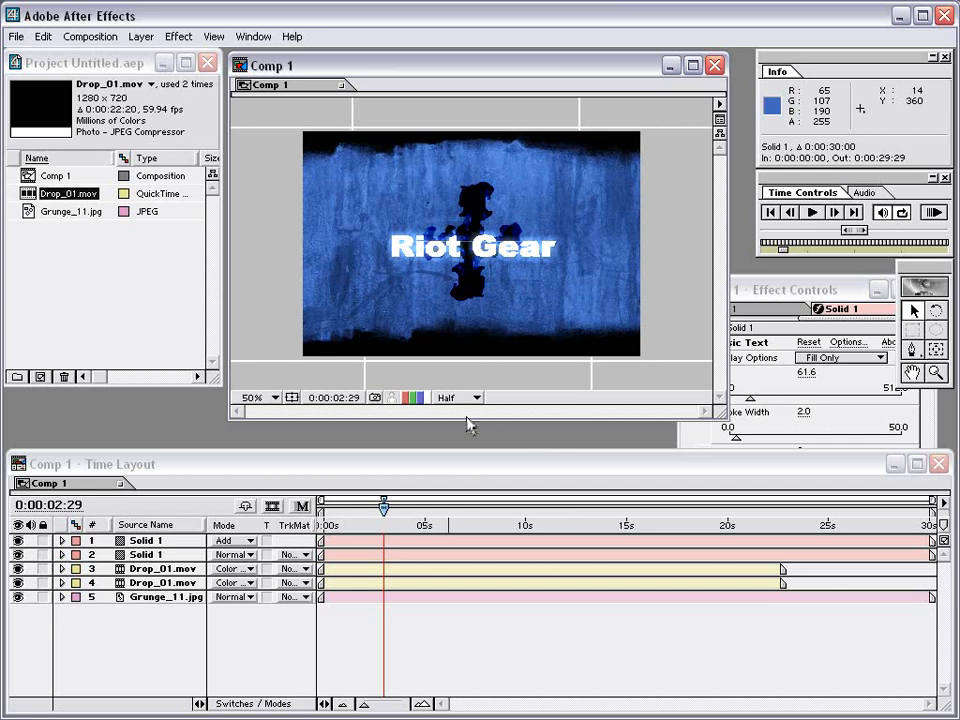
{"action": "left_click_drag", "start_coordinate": [403, 518], "coordinate": [437, 518]}
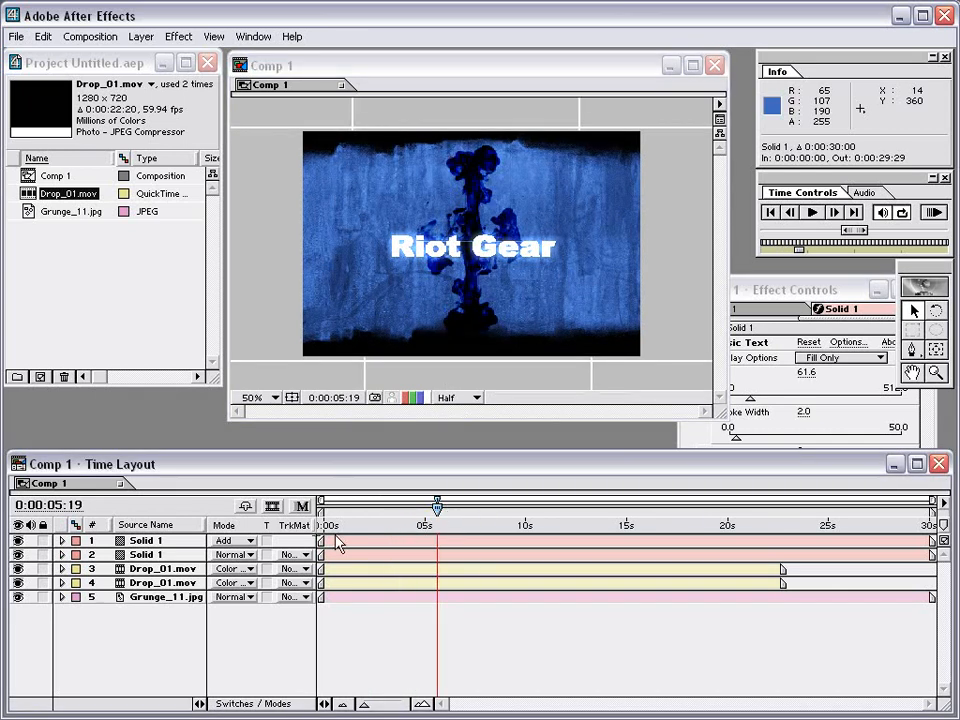
{"action": "left_click", "coordinate": [141, 573]}
{"action": "left_click", "coordinate": [461, 652]}
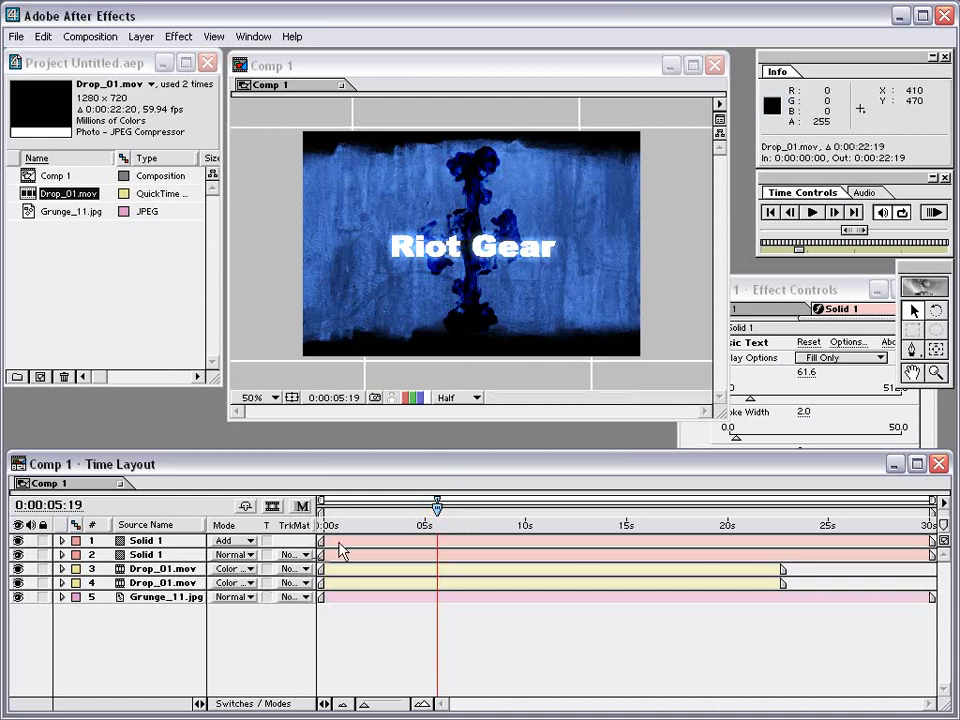
Set the upper, blurred Solid 1 layer's opacity to 50% and deselect the layer
{"action": "left_click", "coordinate": [145, 540]}
{"action": "key", "text": "t"}
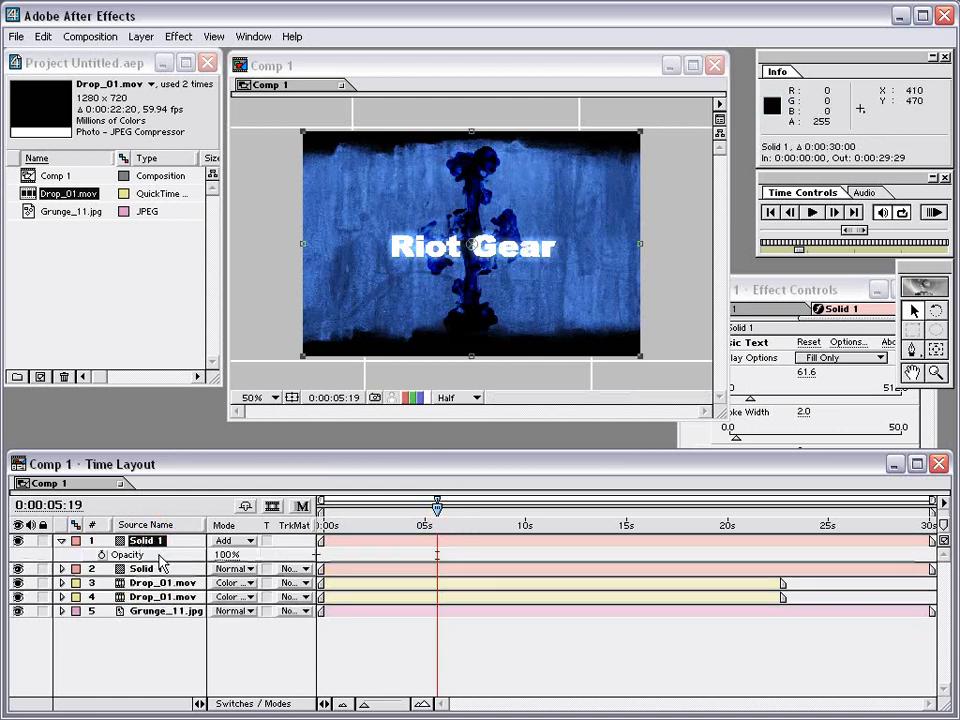
{"action": "left_click", "coordinate": [227, 554]}
{"action": "type", "text": "50"}
{"action": "key", "text": "Return"}
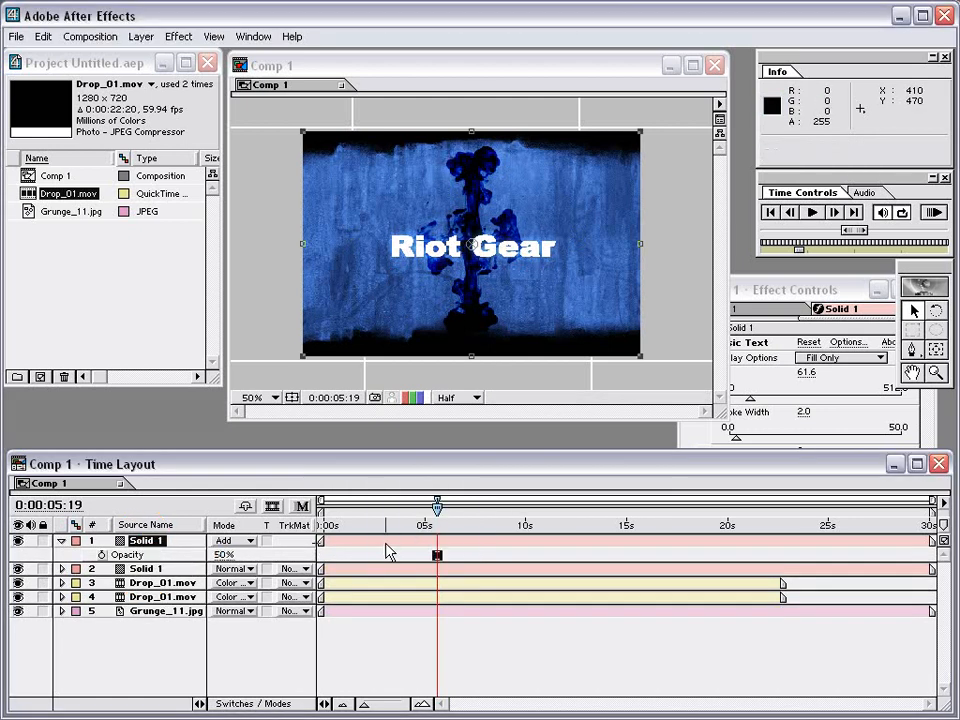
{"action": "left_click", "coordinate": [450, 632]}
View the composition at 100% magnification and Full resolution, and switch all layers to best quality
{"action": "left_click", "coordinate": [272, 398]}
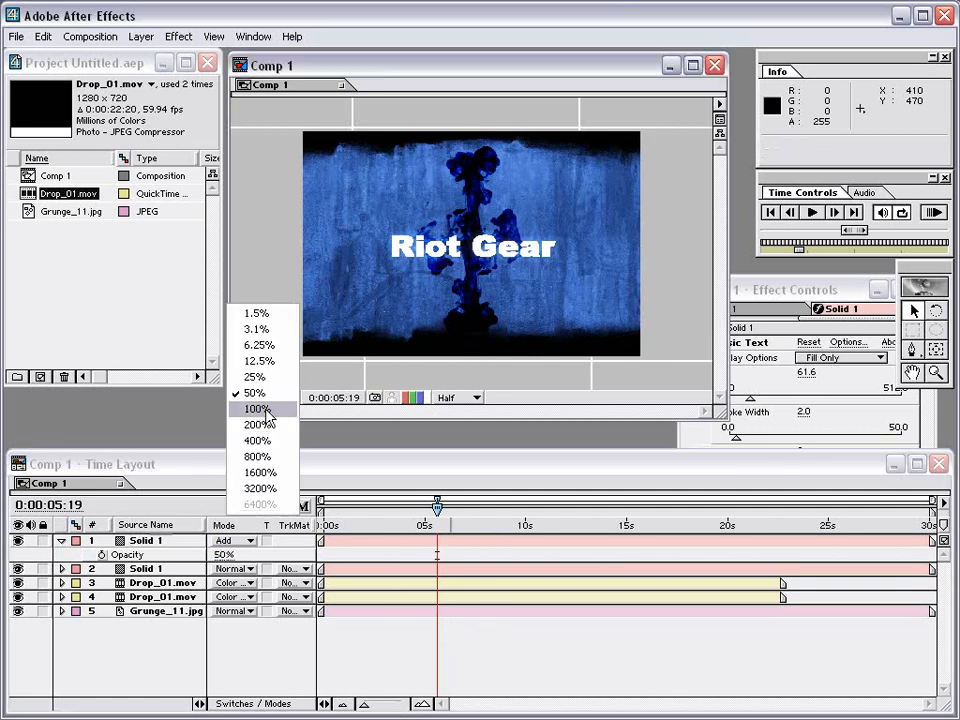
{"action": "left_click", "coordinate": [270, 408]}
{"action": "left_click", "coordinate": [460, 397]}
{"action": "left_click", "coordinate": [461, 382]}
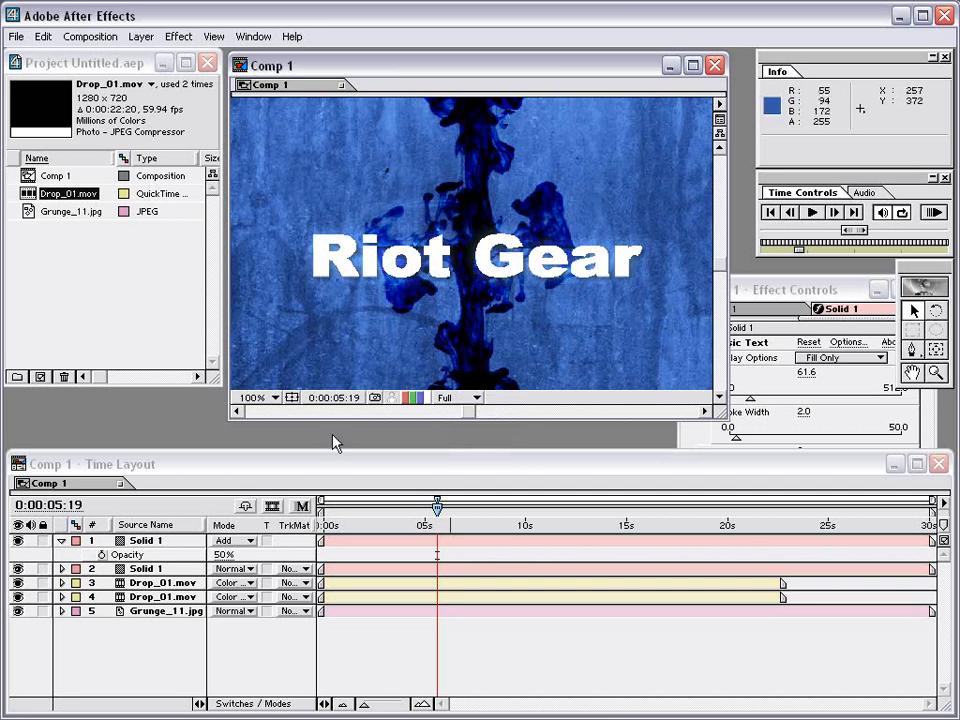
{"action": "left_click", "coordinate": [245, 703]}
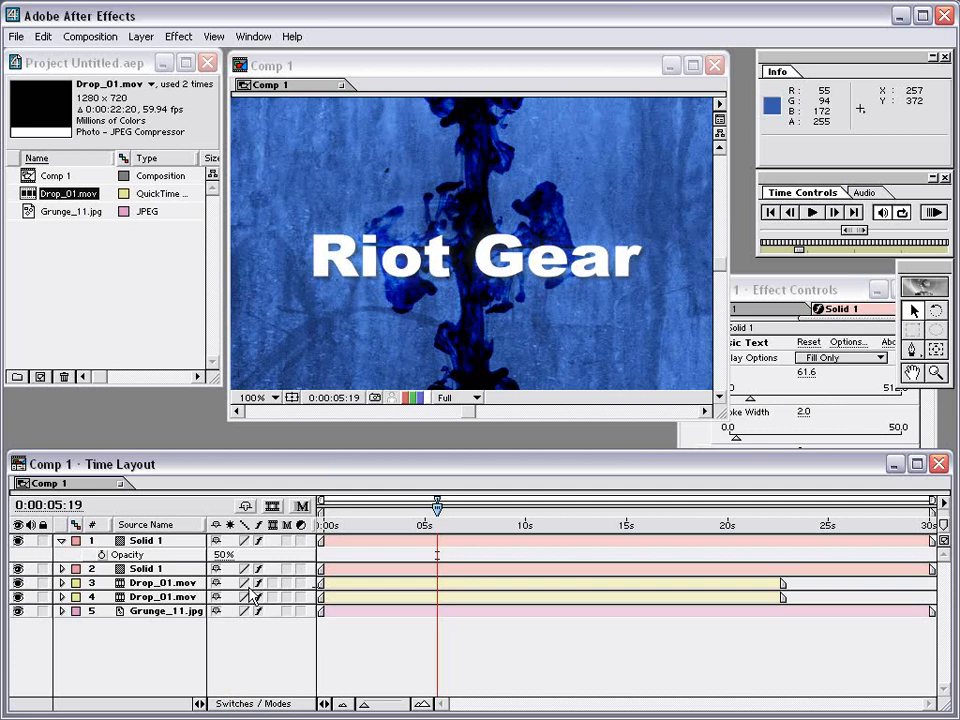
Compare the composition at Half and Full resolution, then return to 50% magnification at 0:00:05:07
{"action": "left_click", "coordinate": [472, 398]}
{"action": "left_click", "coordinate": [466, 418]}
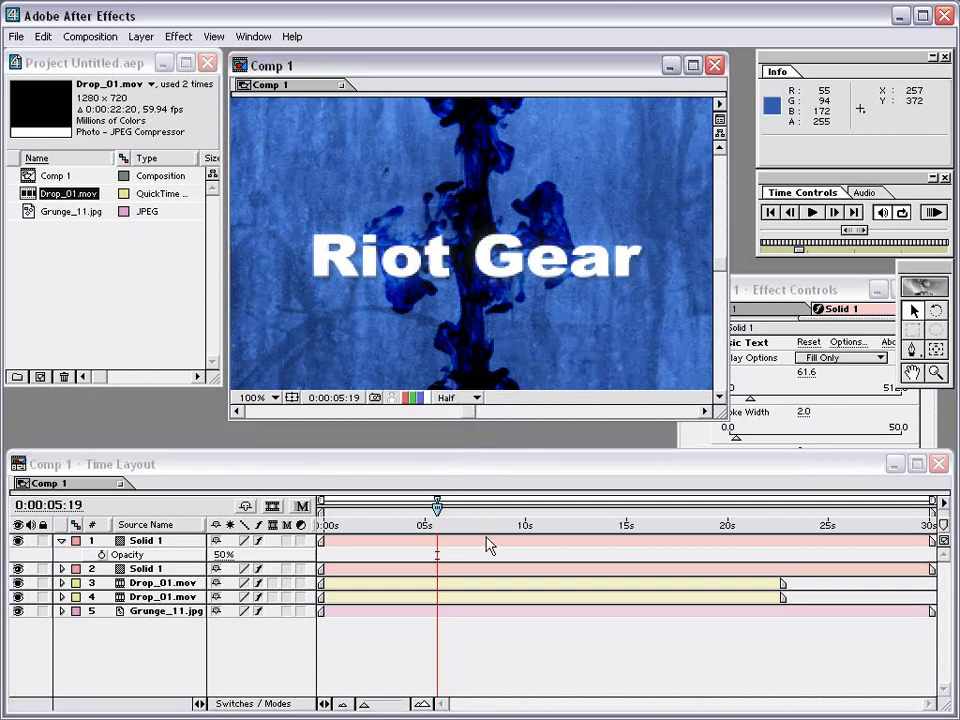
{"action": "left_click", "coordinate": [437, 398]}
{"action": "left_click", "coordinate": [452, 404]}
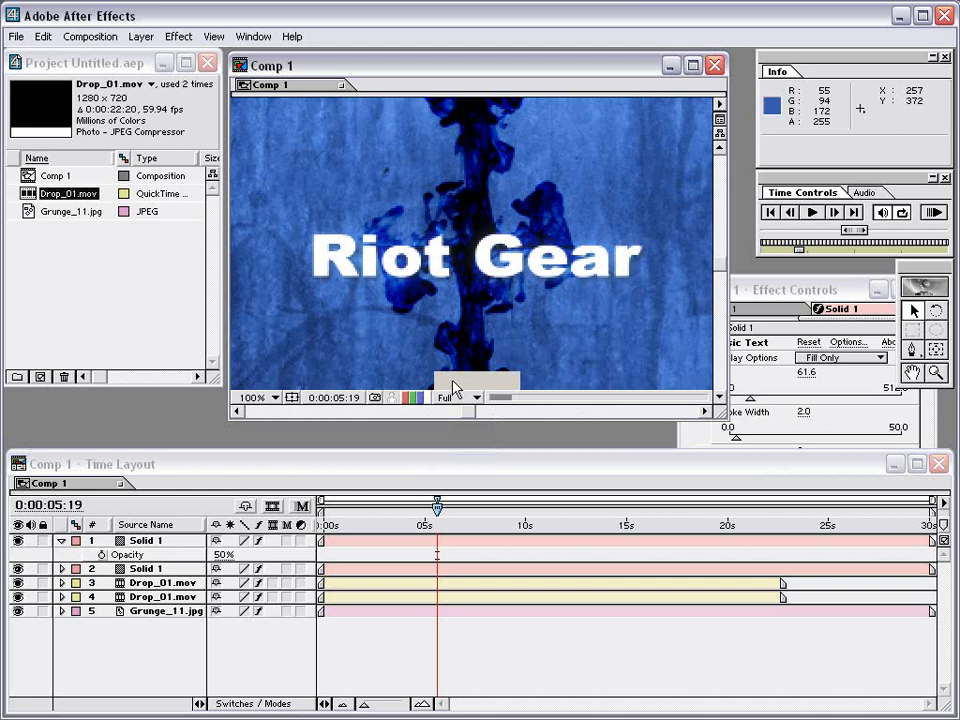
{"action": "left_click", "coordinate": [266, 398]}
{"action": "left_click", "coordinate": [256, 377]}
{"action": "mouse_move", "coordinate": [435, 522]}
{"action": "left_mouse_down"}
{"action": "mouse_move", "coordinate": [497, 514]}
{"action": "mouse_move", "coordinate": [446, 524]}
{"action": "mouse_move", "coordinate": [375, 516]}
{"action": "mouse_move", "coordinate": [355, 527]}
{"action": "mouse_move", "coordinate": [437, 524]}
{"action": "mouse_move", "coordinate": [338, 530]}
{"action": "mouse_move", "coordinate": [424, 522]}
{"action": "left_mouse_up"}
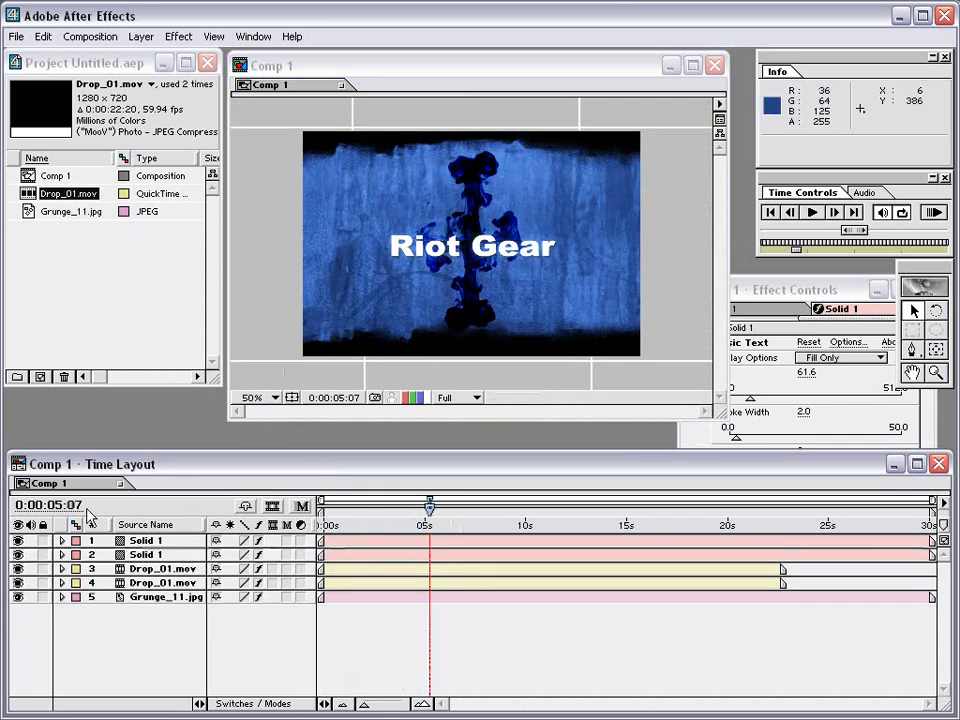
Add Scale keyframes of 0% at 0:00:00:00 on both Solid 1 text layers
{"action": "left_click", "coordinate": [135, 555]}
{"action": "left_click", "coordinate": [128, 540], "text": "shift"}
{"action": "key", "text": "s"}
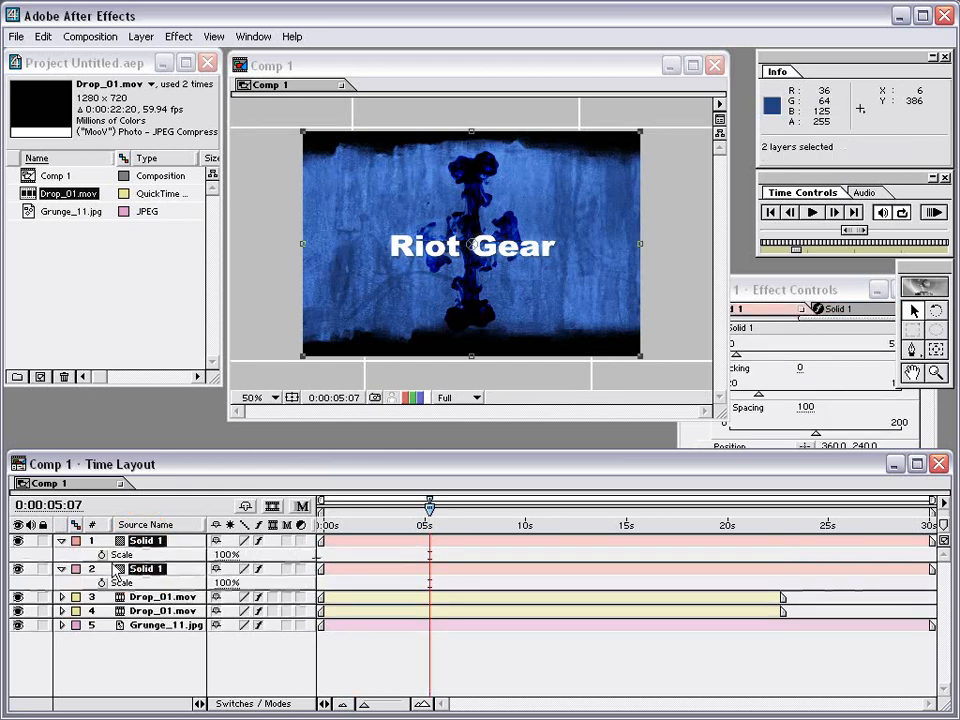
{"action": "key", "text": "Home"}
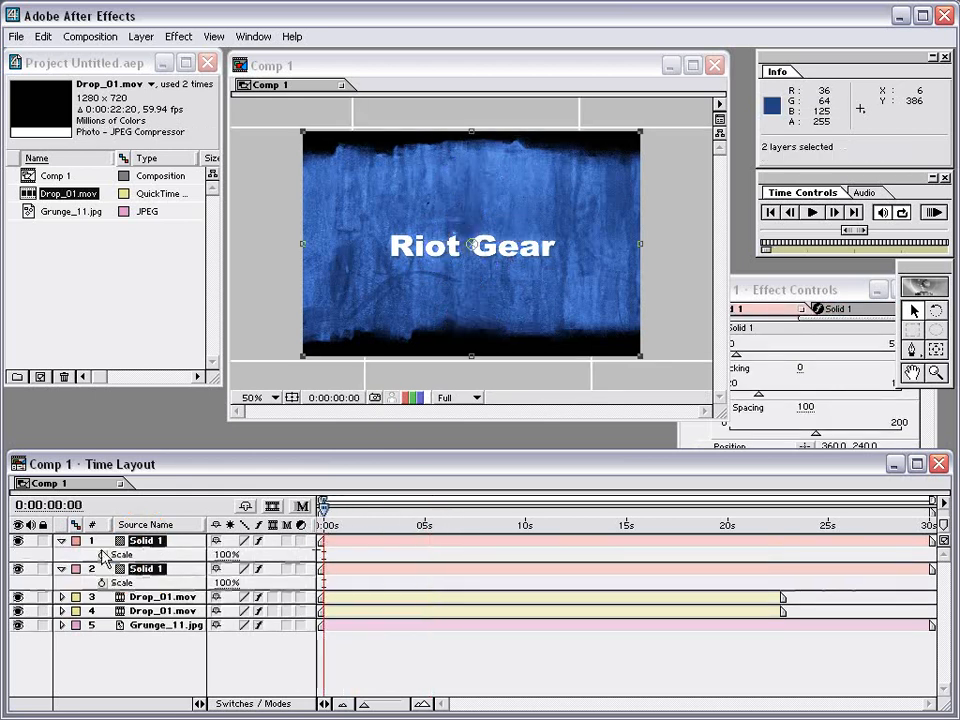
{"action": "left_click", "coordinate": [101, 582]}
{"action": "left_click", "coordinate": [101, 555]}
{"action": "left_click", "coordinate": [226, 556]}
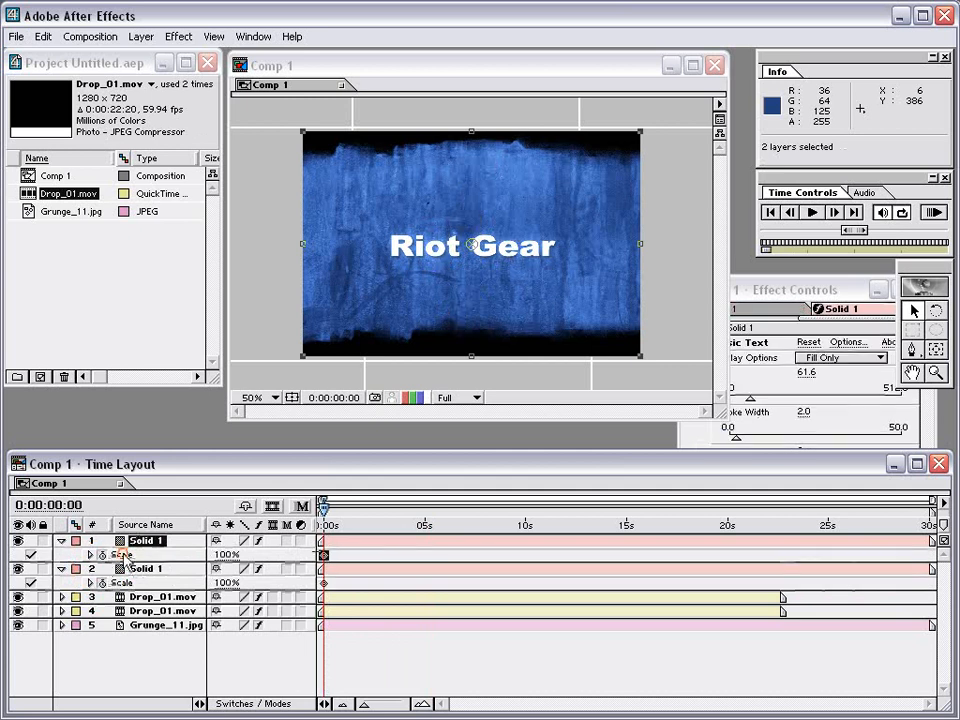
{"action": "type", "text": "0"}
{"action": "key", "text": "Return"}
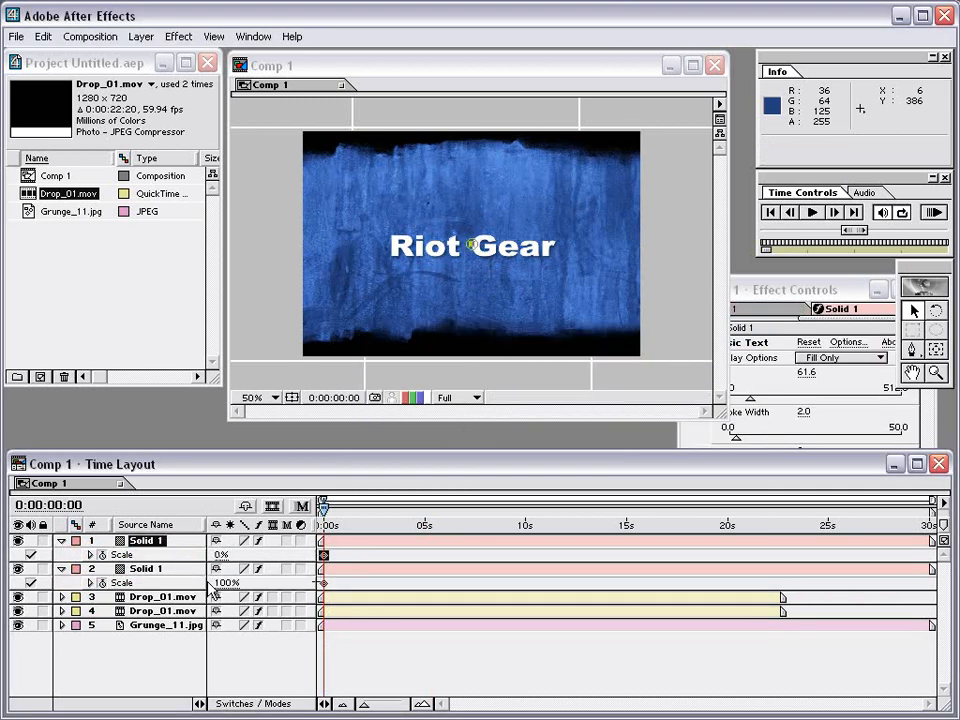
{"action": "left_click", "coordinate": [226, 582]}
{"action": "type", "text": "0"}
{"action": "key", "text": "Return"}
Add Scale keyframes of 100% at 0:00:00:13 on both Solid 1 text layers
{"action": "left_click_drag", "start_coordinate": [333, 523], "coordinate": [334, 528]}
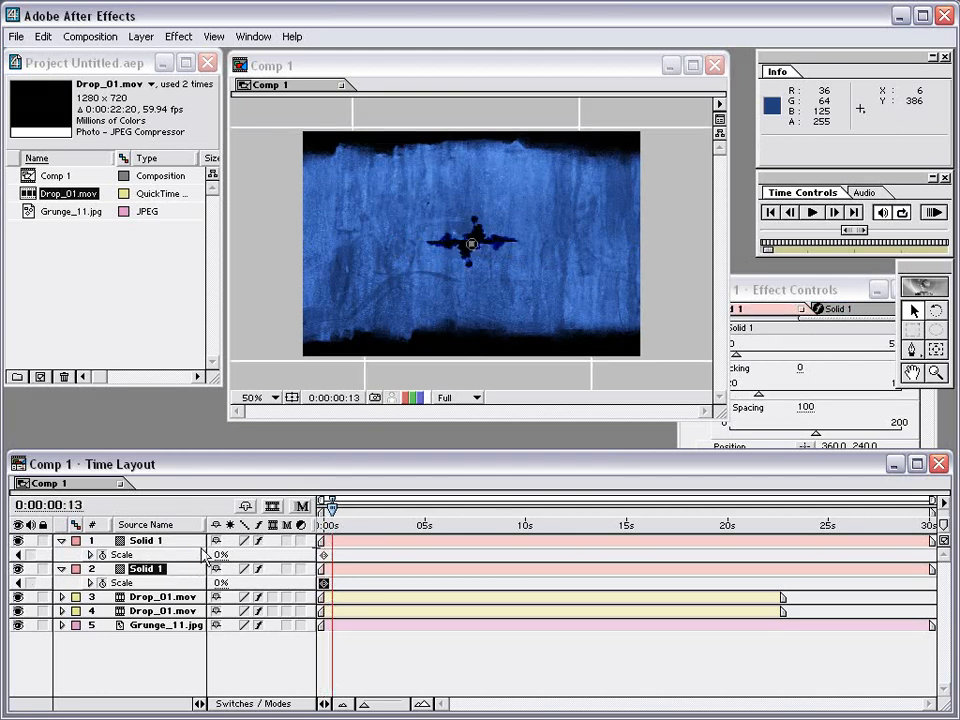
{"action": "left_click", "coordinate": [219, 554]}
{"action": "type", "text": "100"}
{"action": "key", "text": "Return"}
{"action": "left_click", "coordinate": [221, 583]}
{"action": "type", "text": "100"}
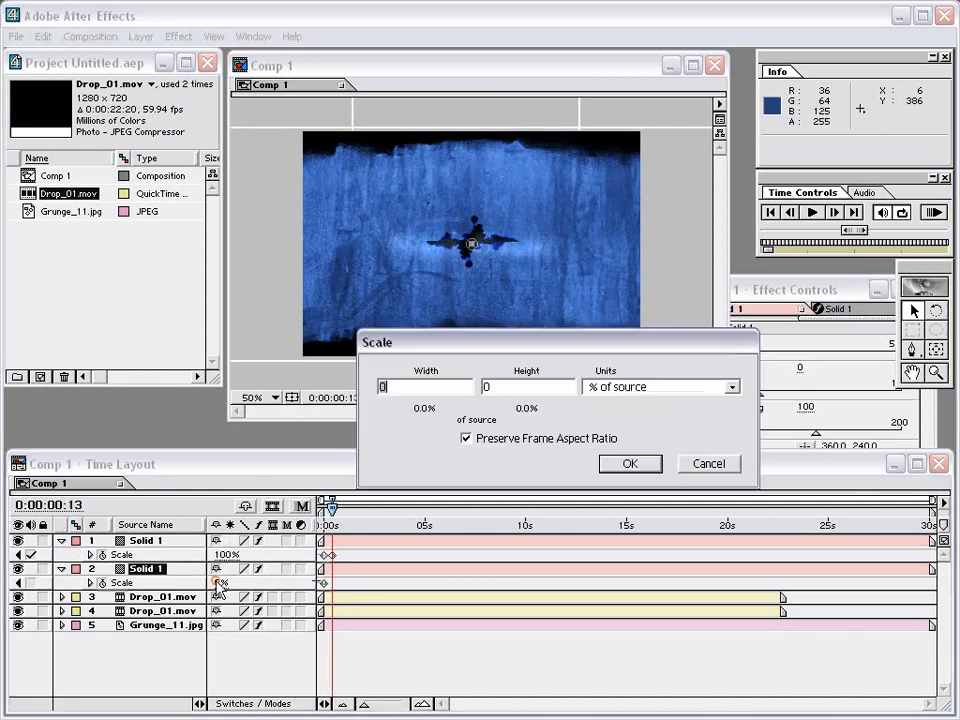
{"action": "key", "text": "Return"}
Return to 0:00:00:00 and run a RAM preview of the text scaling up
{"action": "left_click_drag", "start_coordinate": [333, 524], "coordinate": [322, 525]}
{"action": "key", "text": "KP_0"}
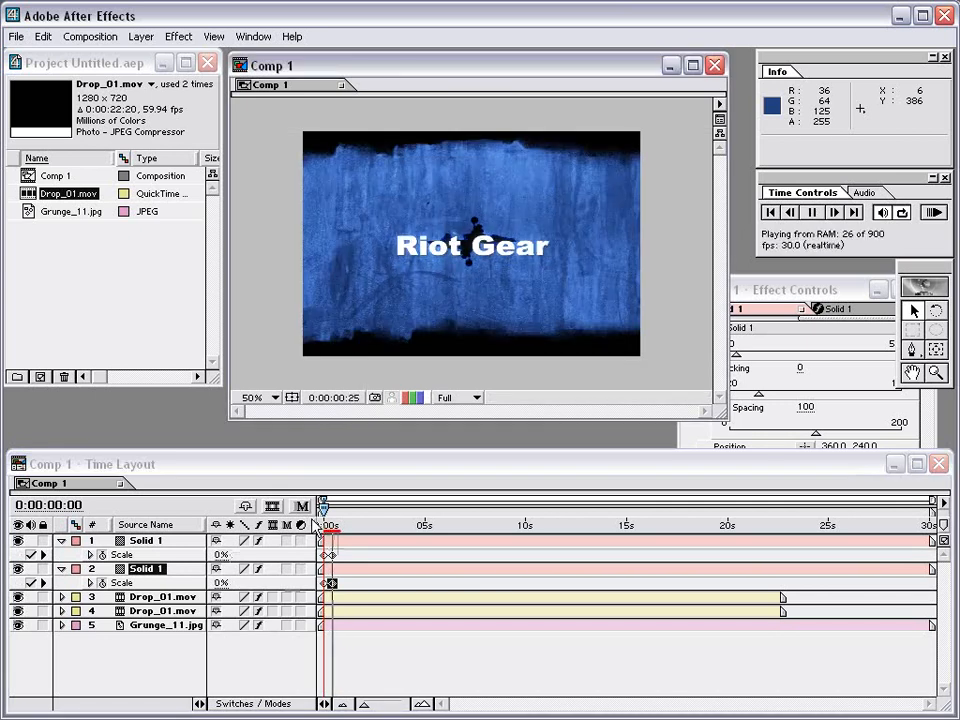
{"action": "key", "text": "space"}
Apply Easy Ease to the 100% Scale keyframes of both Solid 1 layers
{"action": "key", "text": "equal"}
{"action": "key", "text": "equal"}
{"action": "key", "text": "equal"}
{"action": "mouse_move", "coordinate": [352, 528]}
{"action": "left_mouse_down"}
{"action": "mouse_move", "coordinate": [389, 529]}
{"action": "mouse_move", "coordinate": [394, 573]}
{"action": "mouse_move", "coordinate": [376, 586]}
{"action": "left_mouse_up"}
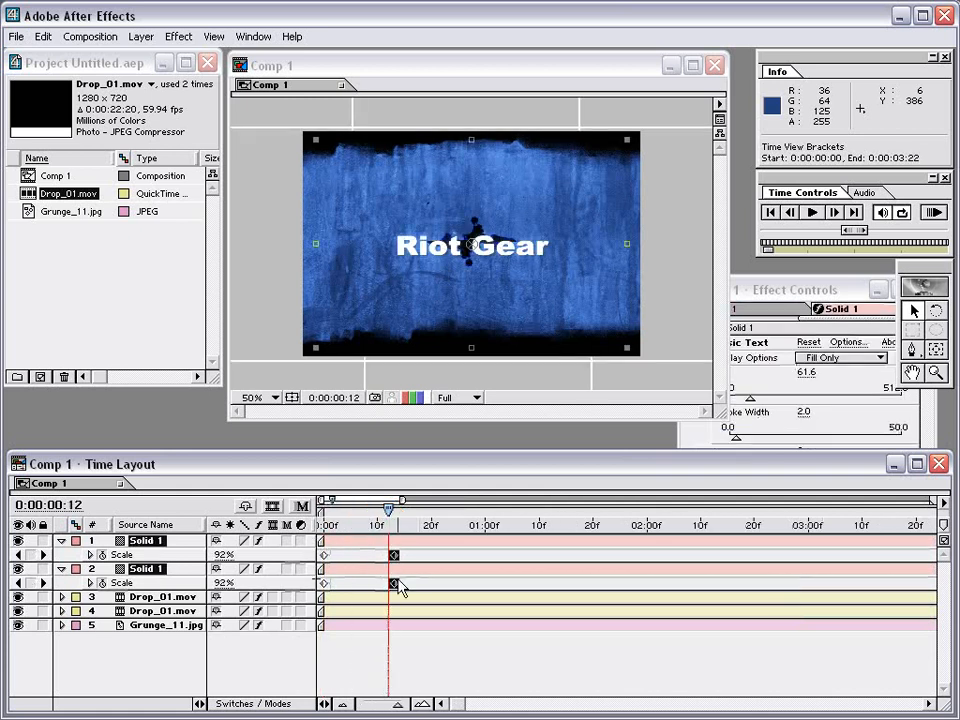
{"action": "key", "text": "F9"}
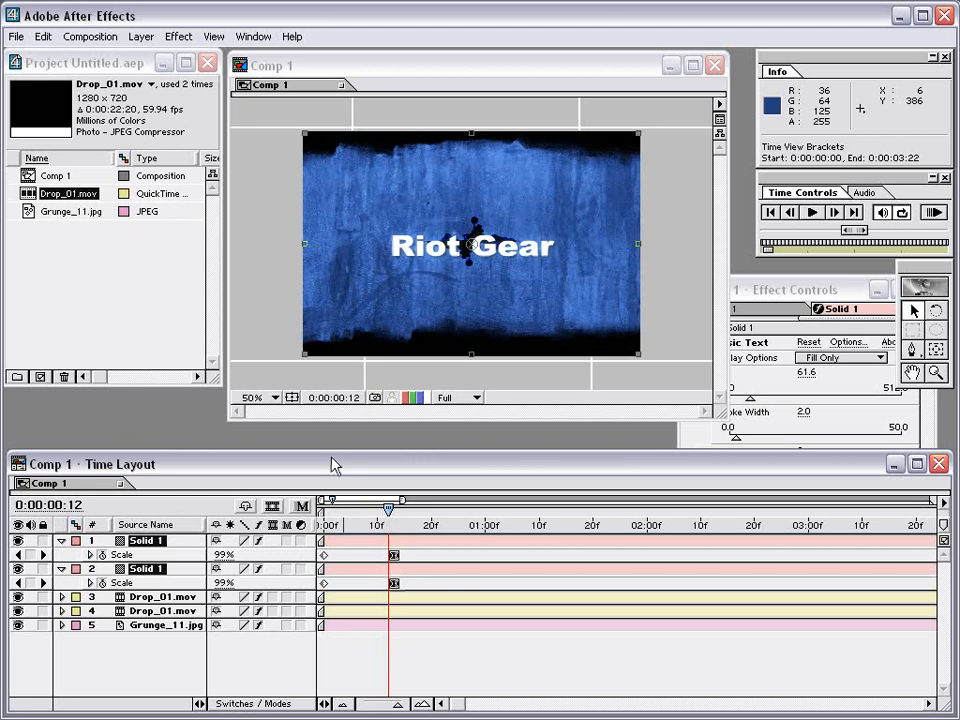
Run a RAM preview of the eased text scale animation
{"action": "key", "text": "KP_0"}
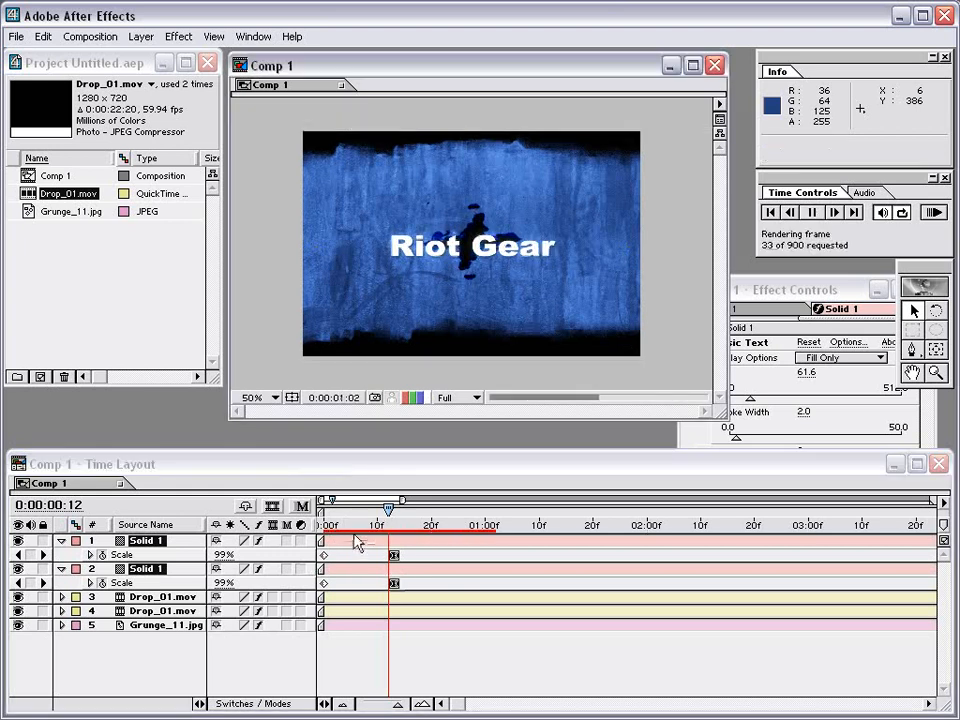
{"action": "key", "text": "space"}
{"action": "key", "text": "space"}
{"action": "key", "text": "KP_0"}
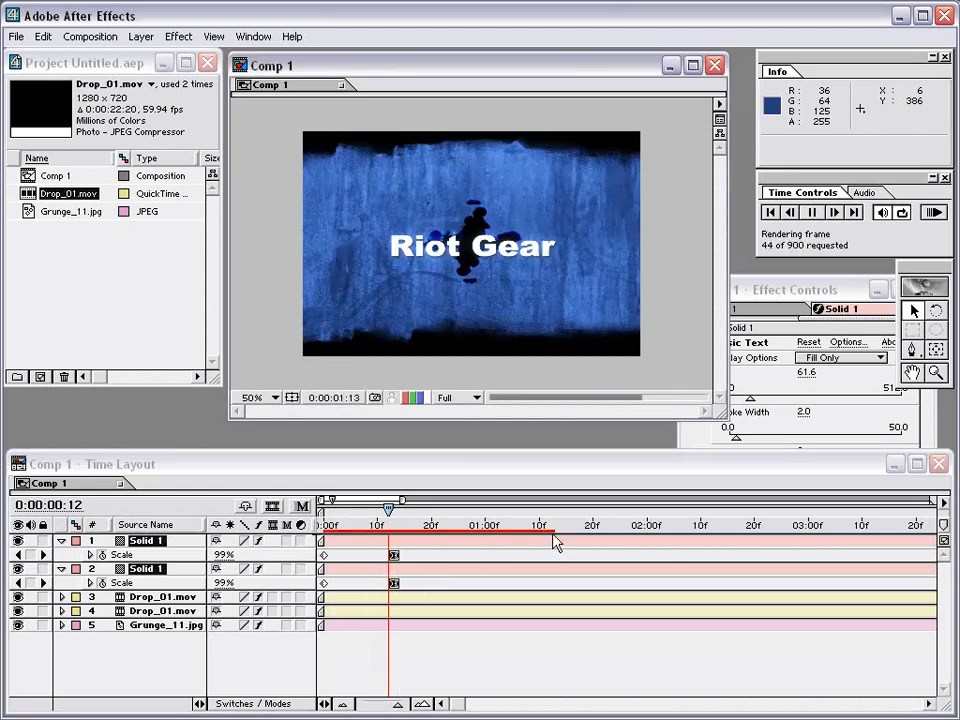
{"action": "key", "text": "space"}
Enable motion blur for both Solid 1 layers and for the composition, and preview the text animation
{"action": "left_click_drag", "start_coordinate": [389, 511], "coordinate": [357, 522]}
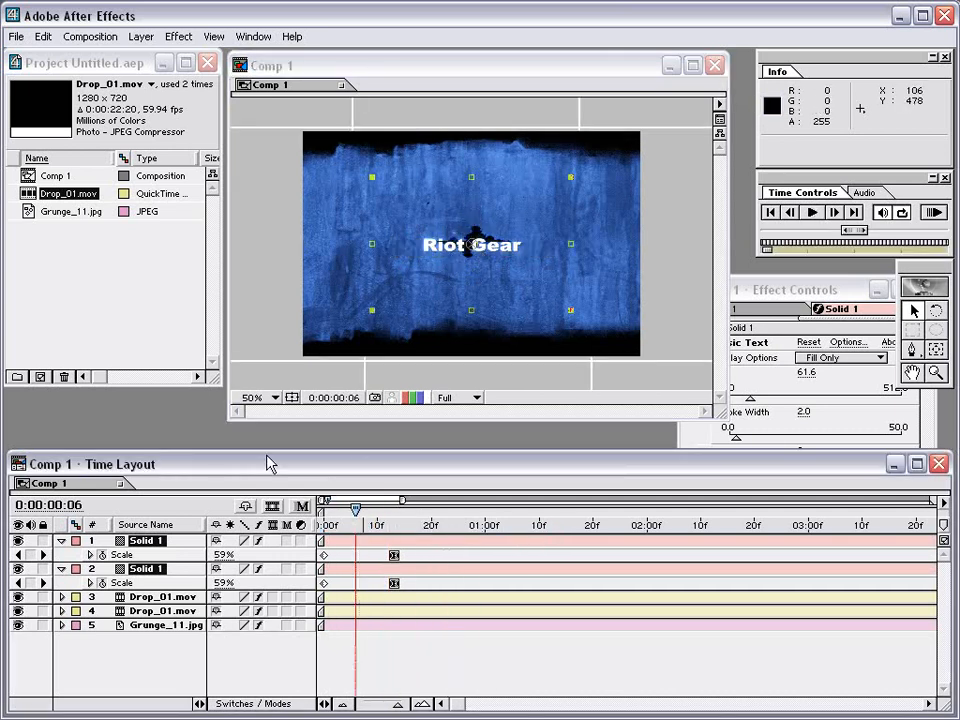
{"action": "left_click", "coordinate": [287, 540]}
{"action": "left_click", "coordinate": [287, 568]}
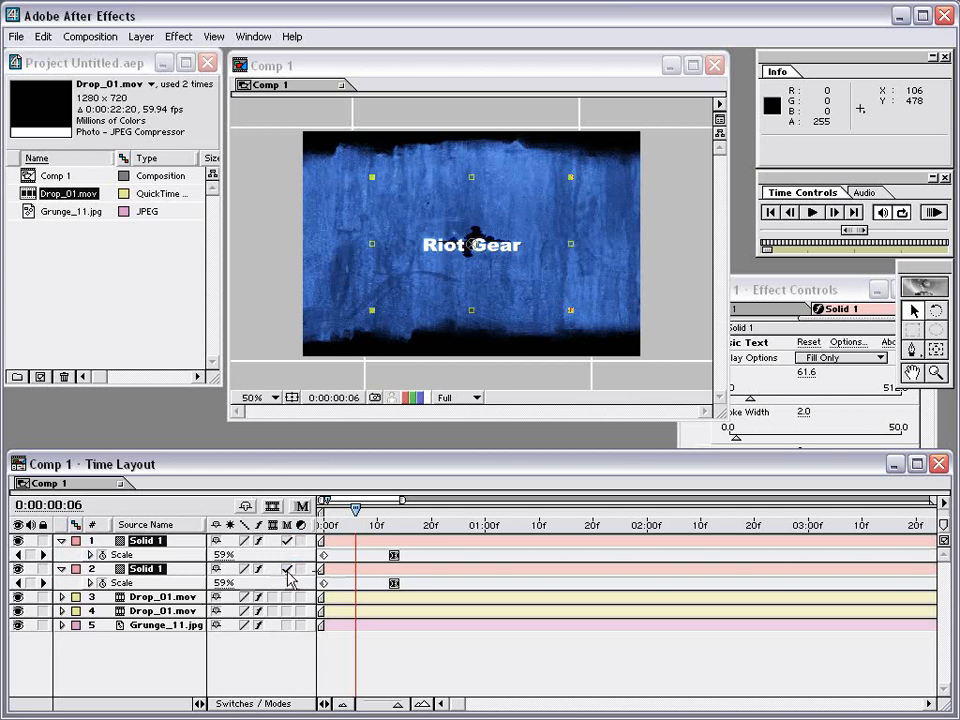
{"action": "left_click", "coordinate": [302, 507]}
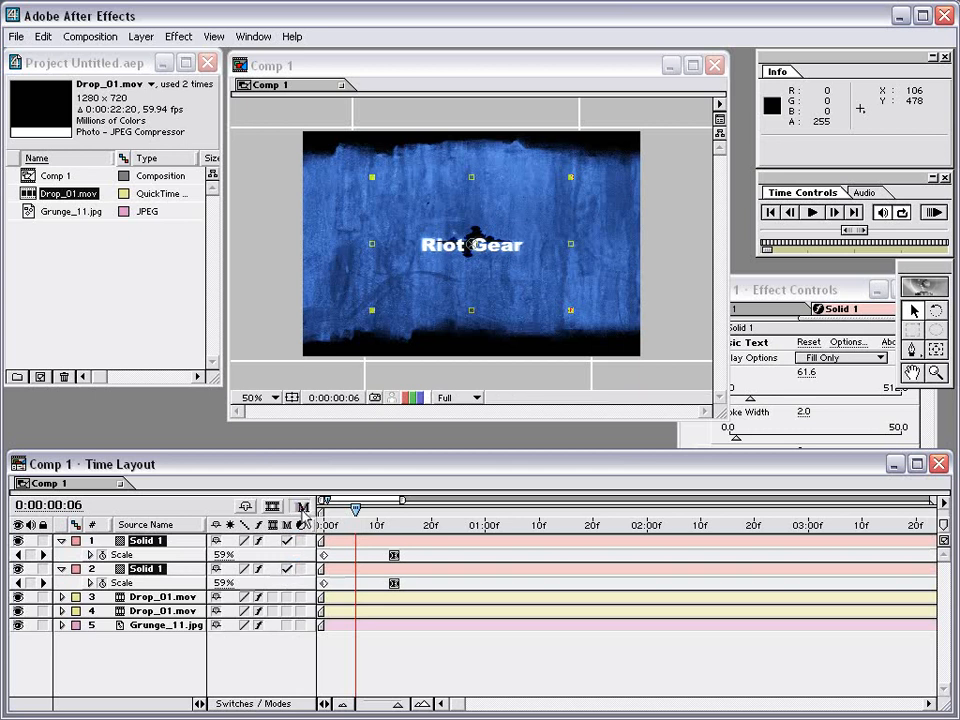
{"action": "key", "text": "KP_0"}
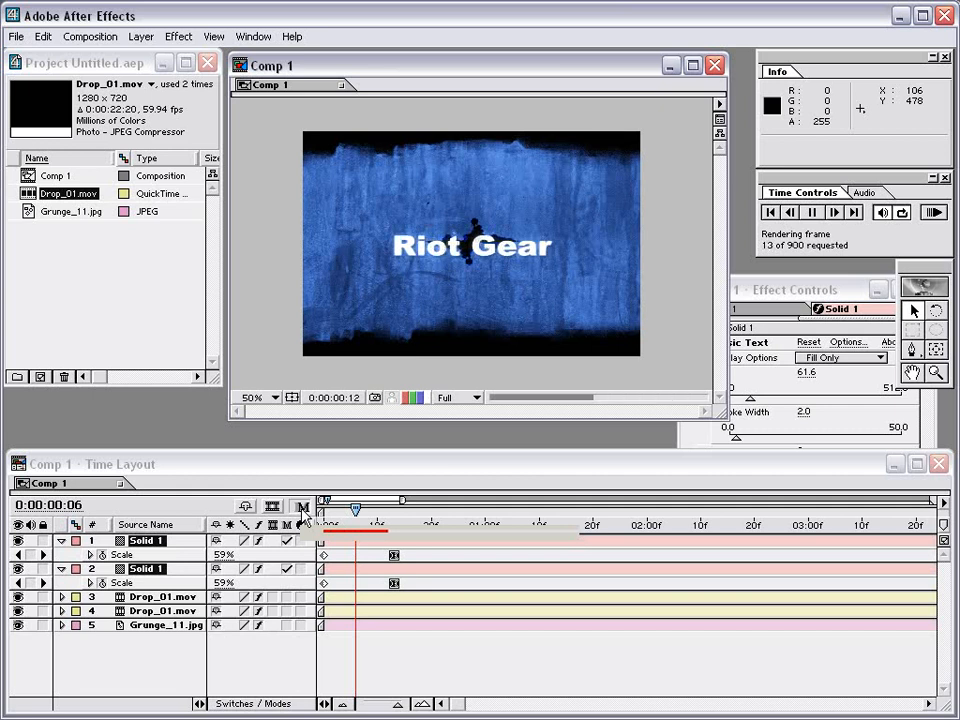
{"action": "key", "text": "space"}
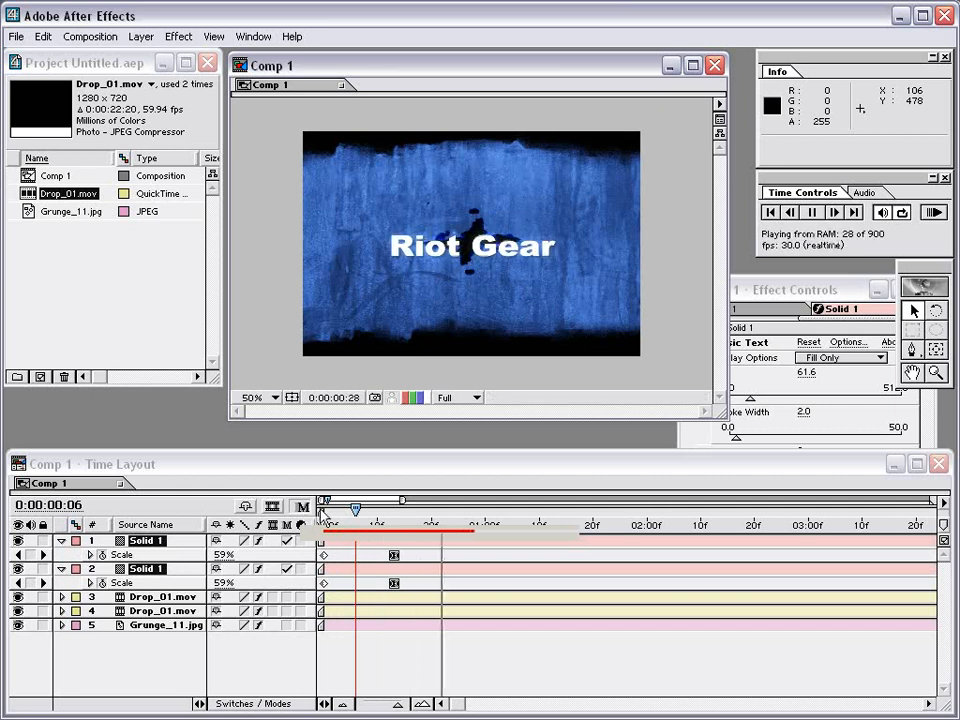
{"action": "key", "text": "space"}
Move the 100% Scale keyframes of both Solid 1 layers earlier to about 0:00:00:08 and preview the faster scaling
{"action": "left_click_drag", "start_coordinate": [421, 554], "coordinate": [366, 578]}
{"action": "key", "text": "KP_0"}
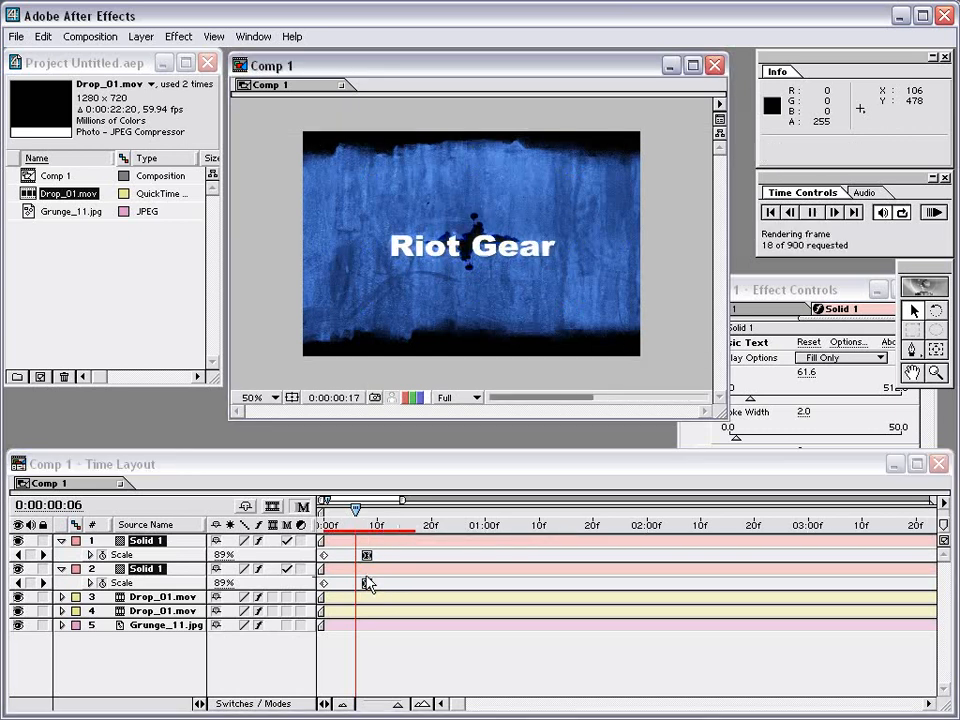
{"action": "left_click", "coordinate": [367, 556]}
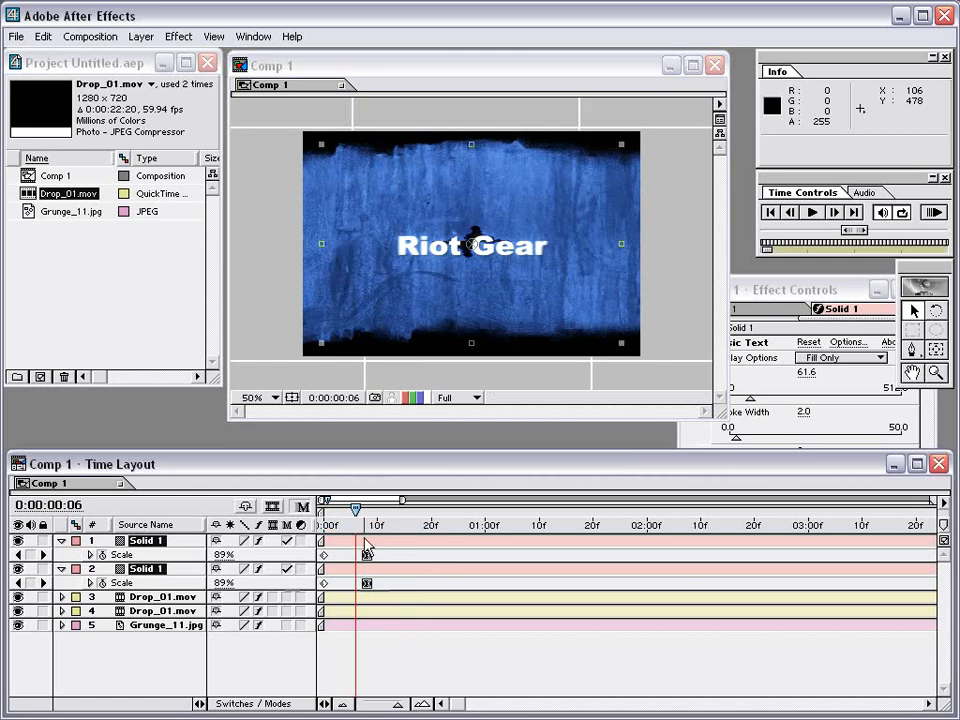
Add a new adjustment layer starting at 0:00:00:16 above the other layers
{"action": "left_click", "coordinate": [409, 521]}
{"action": "left_click", "coordinate": [461, 658]}
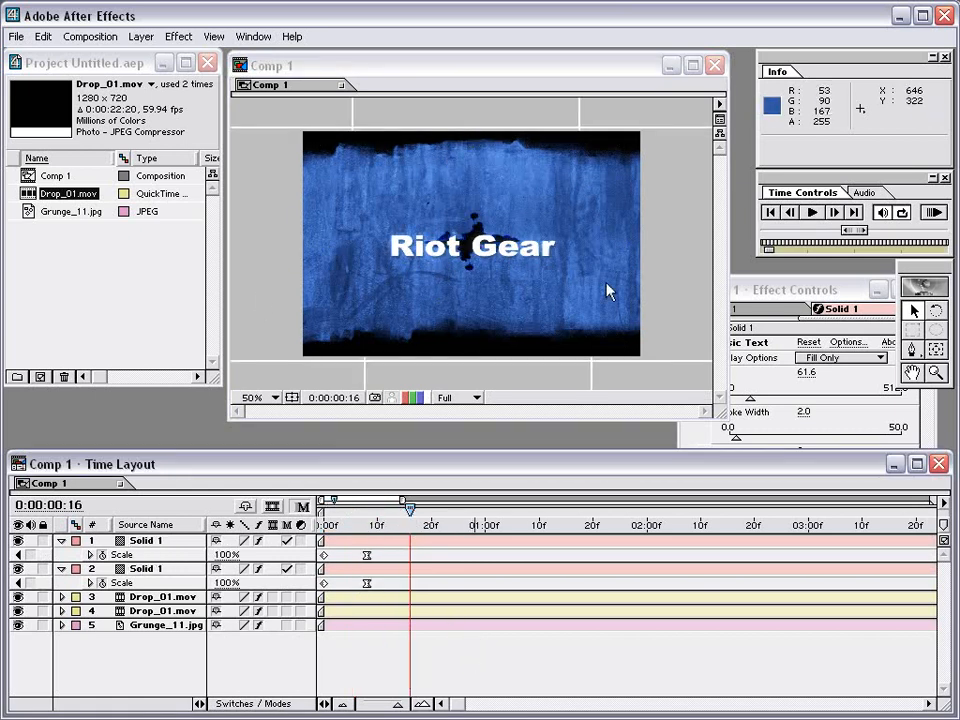
{"action": "left_click", "coordinate": [140, 37]}
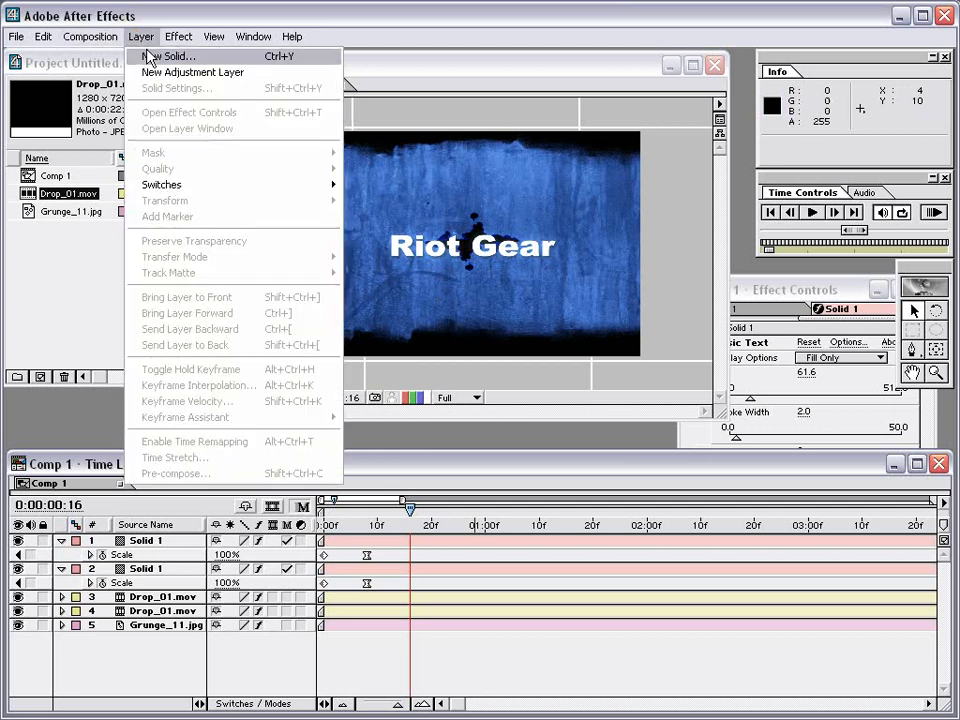
{"action": "left_click", "coordinate": [151, 73]}
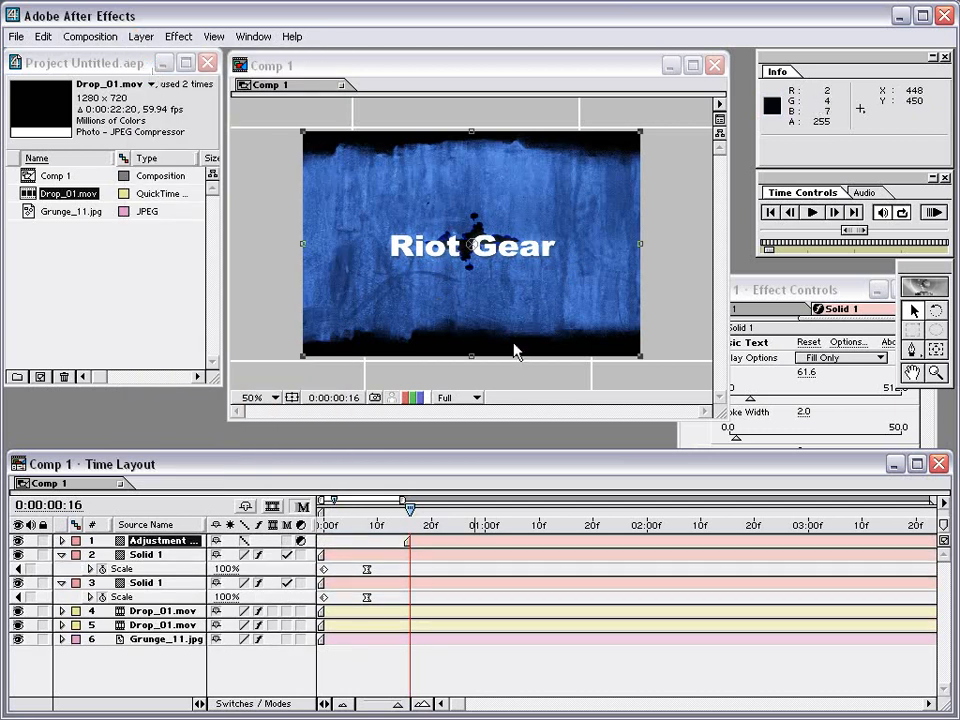
Apply Curves to the adjustment layer and bend its RGB curve downward to darken the image, moving the tool palette aside
{"action": "left_click", "coordinate": [178, 36]}
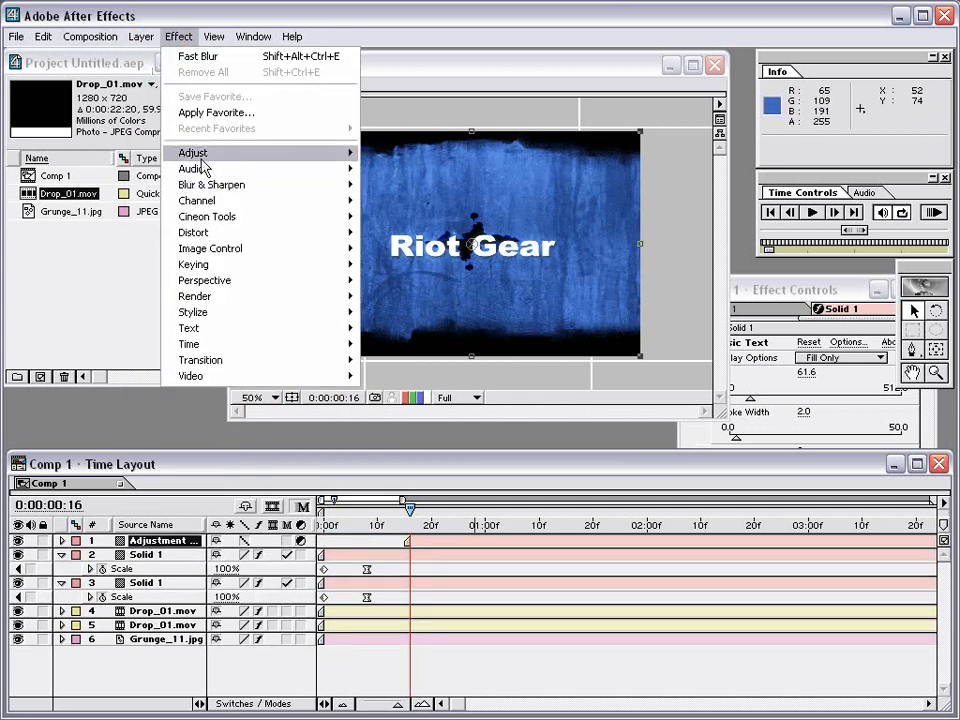
{"action": "mouse_move", "coordinate": [310, 154]}
{"action": "left_click", "coordinate": [405, 200]}
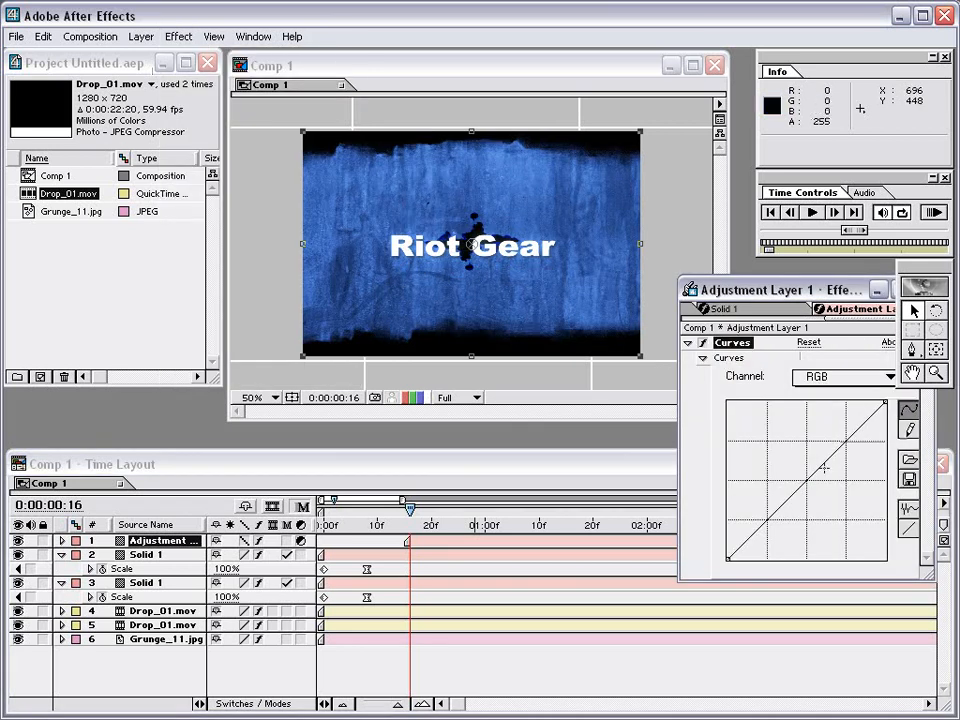
{"action": "left_click_drag", "start_coordinate": [821, 497], "coordinate": [836, 490]}
{"action": "left_click_drag", "start_coordinate": [920, 272], "coordinate": [718, 150]}
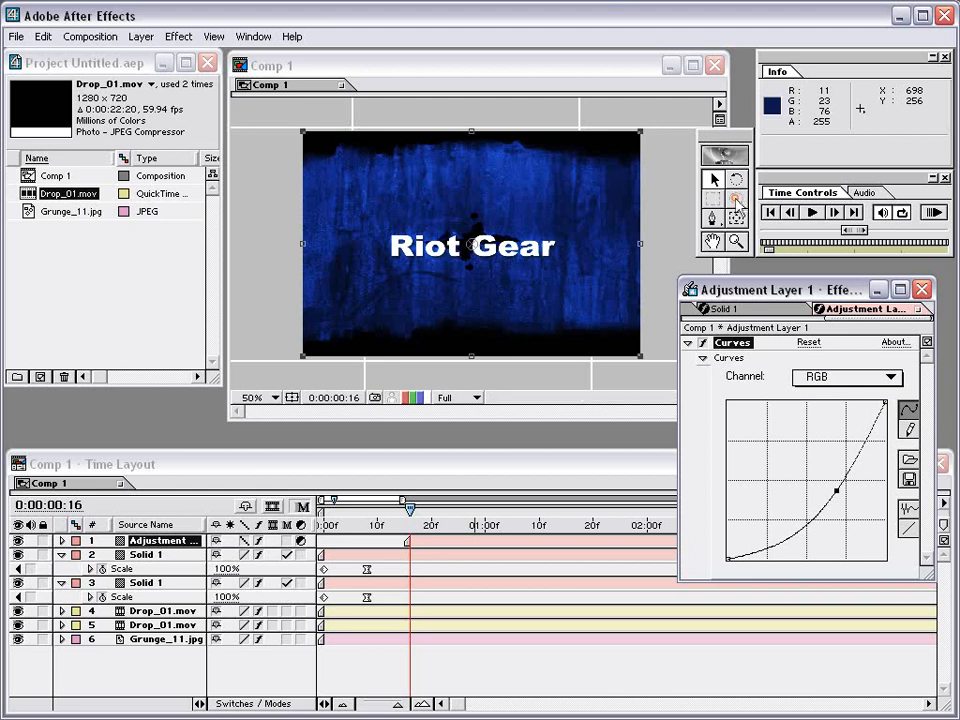
Add a new mask to the Curves adjustment layer
{"action": "left_click", "coordinate": [426, 540]}
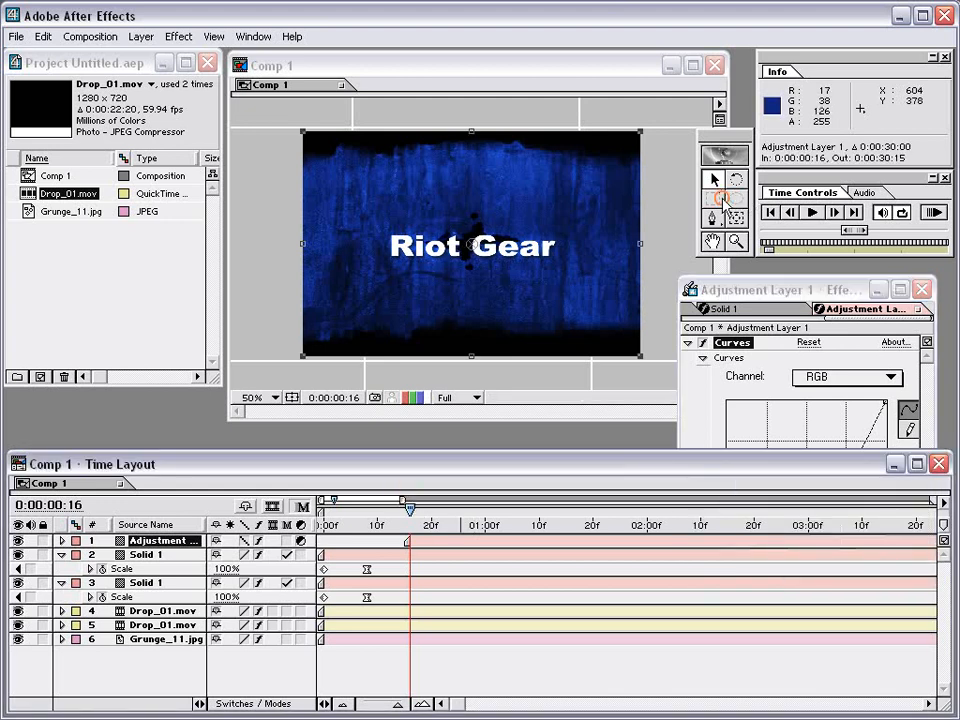
{"action": "left_click", "coordinate": [725, 198]}
{"action": "right_click", "coordinate": [406, 540]}
{"action": "right_click", "coordinate": [428, 545]}
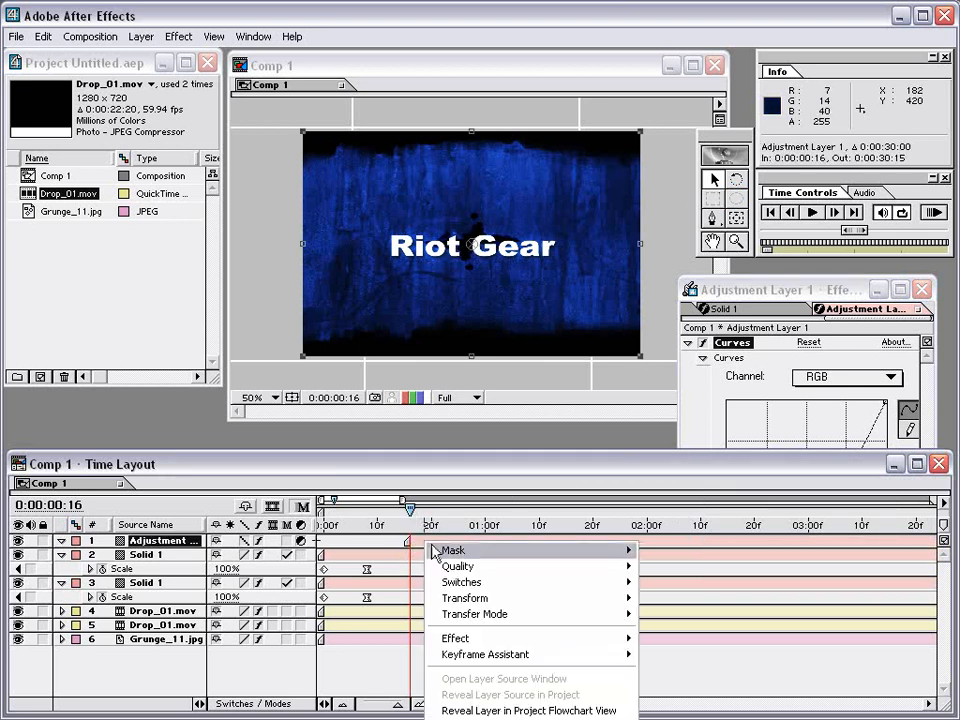
{"action": "mouse_move", "coordinate": [434, 553]}
{"action": "left_click", "coordinate": [660, 550]}
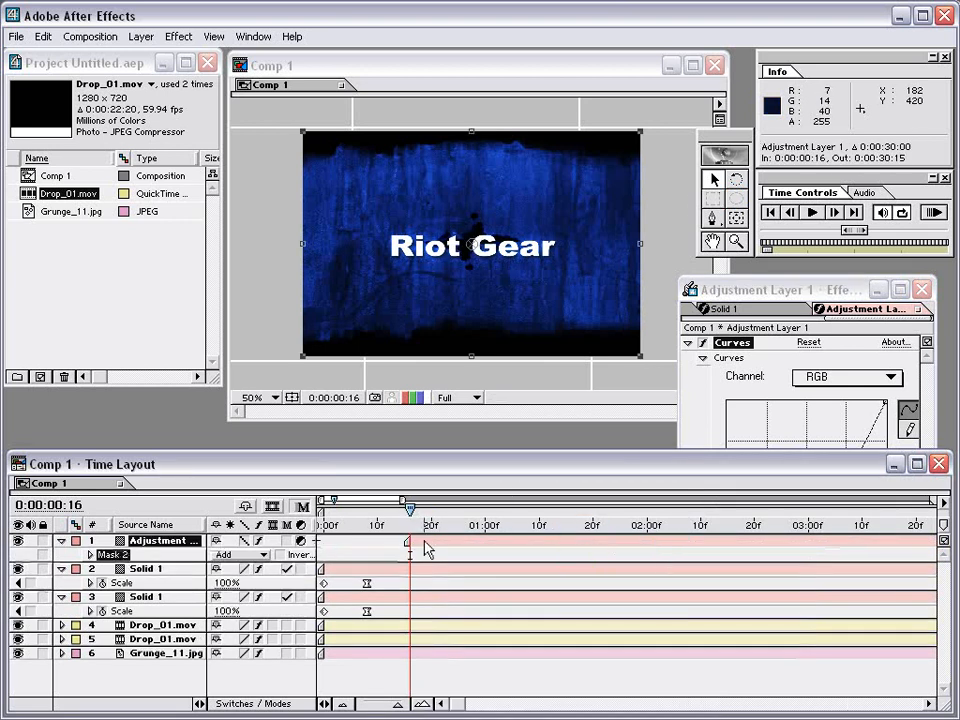
Move the adjustment layer's start to 0:00:00:00 and make its mask an oval filling the 720 by 480 pixel bounding box
{"action": "left_click", "coordinate": [91, 555]}
{"action": "left_click", "coordinate": [243, 569]}
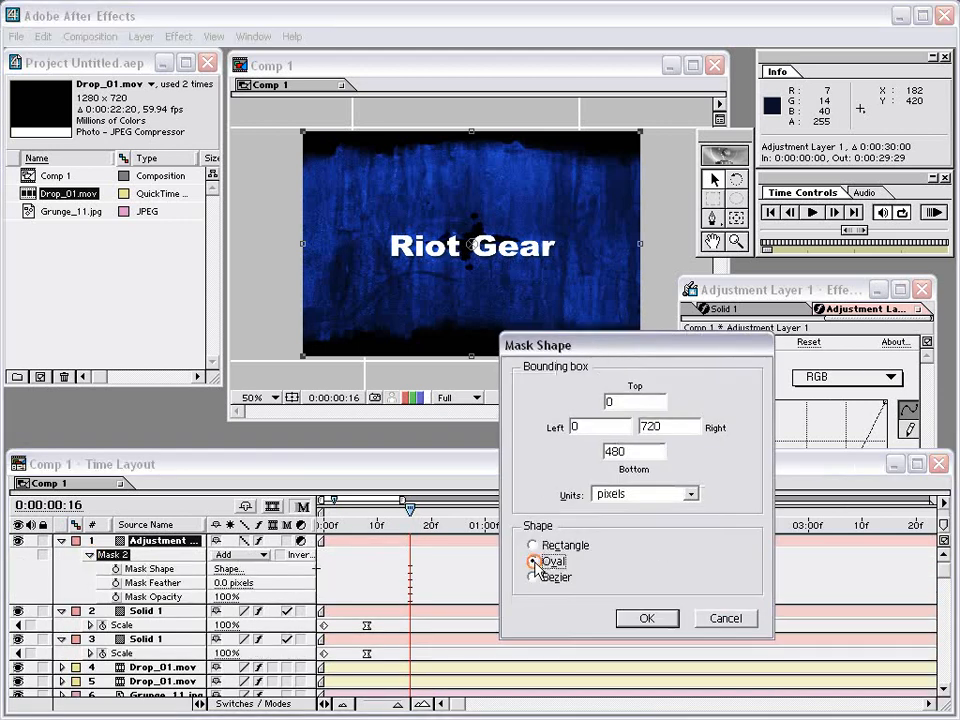
{"action": "left_click", "coordinate": [650, 619]}
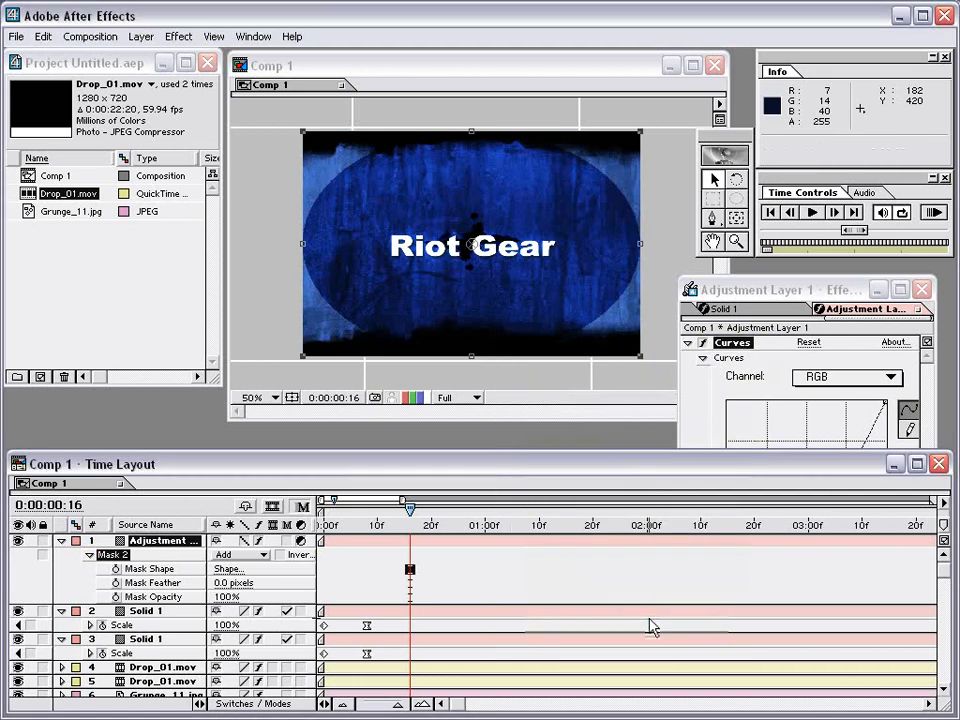
Feather the oval mask by 200 pixels, set its mode to Subtract, and scrub to 0:00:01:07 to check the vignette
{"action": "left_click", "coordinate": [230, 582]}
{"action": "left_click", "coordinate": [333, 592]}
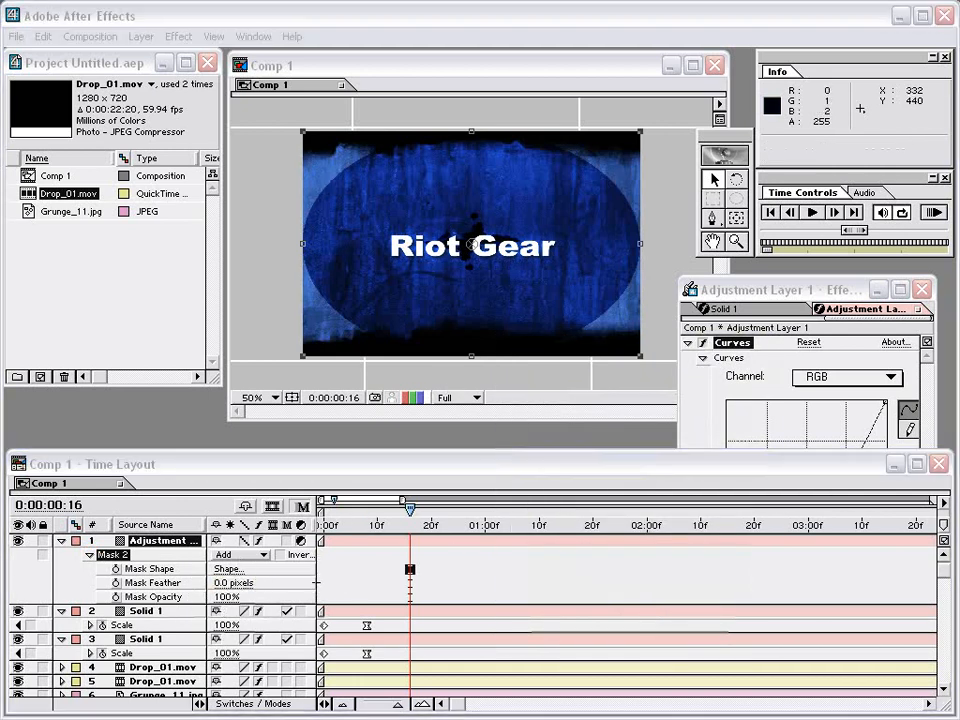
{"action": "key", "text": "ctrl+shift+f"}
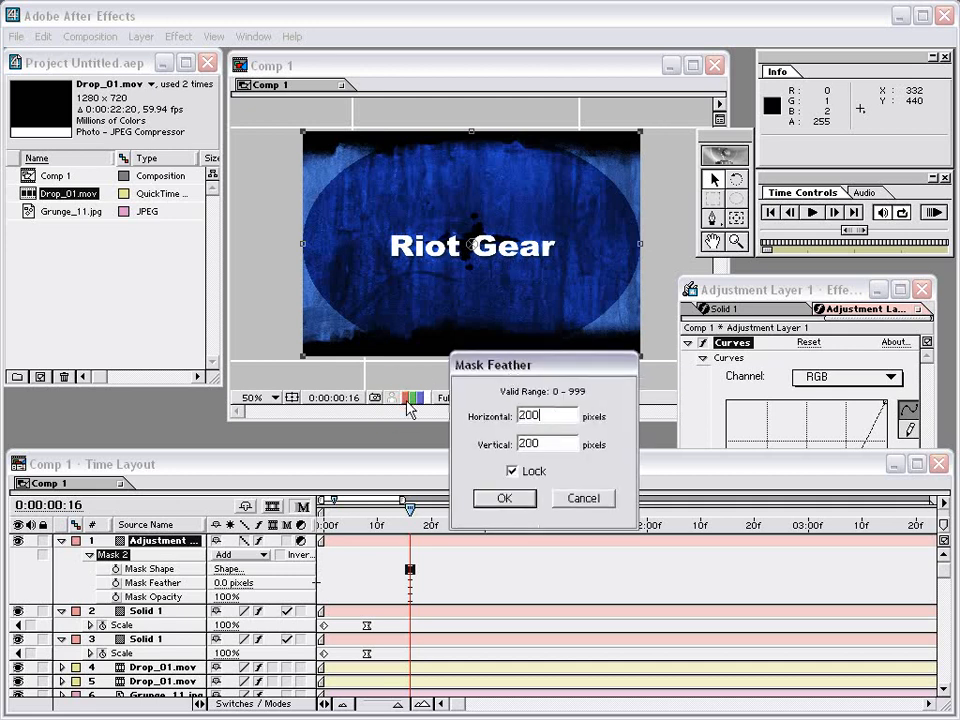
{"action": "key", "text": "Return"}
{"action": "left_click", "coordinate": [229, 556]}
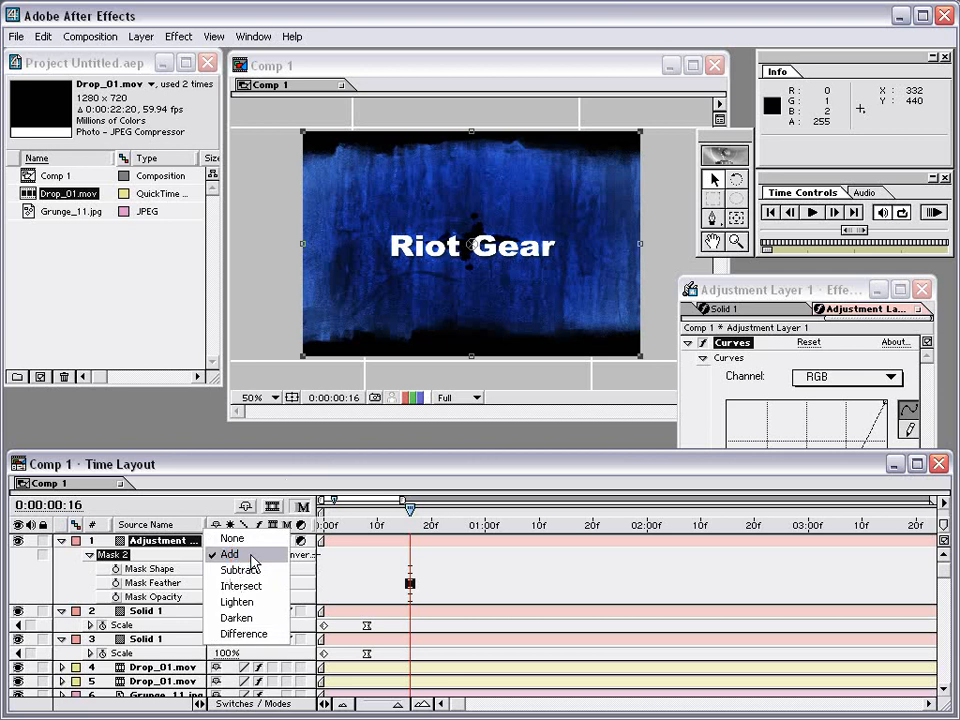
{"action": "left_click", "coordinate": [240, 568]}
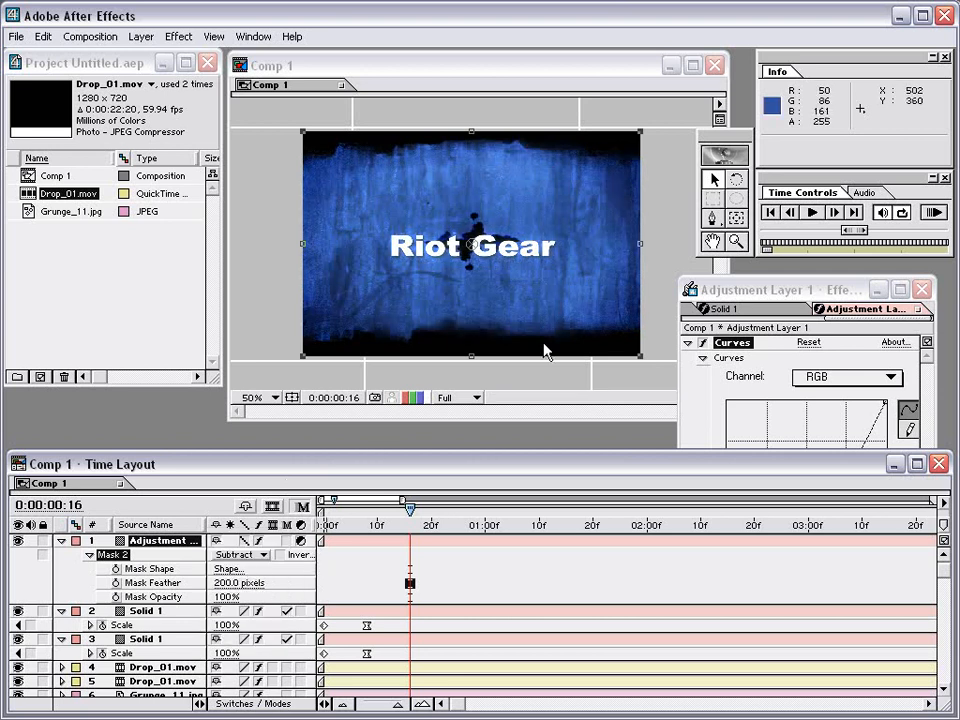
{"action": "left_click", "coordinate": [471, 567]}
{"action": "left_click_drag", "start_coordinate": [319, 525], "coordinate": [533, 537]}
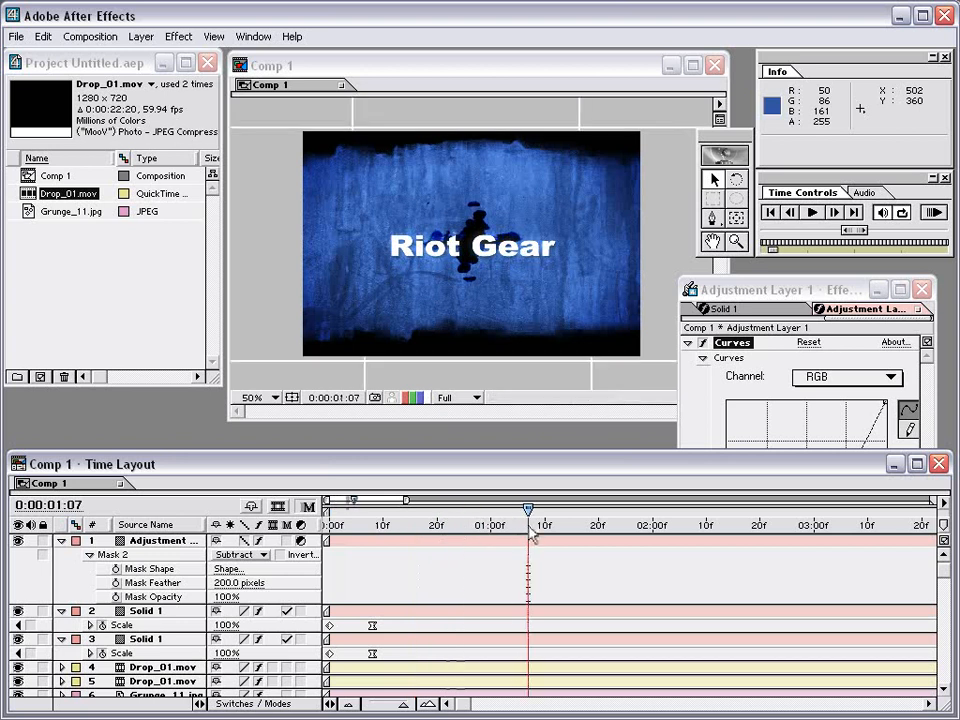
Collapse the layer properties, slide both Drop_01.mov layers earlier to an in point of -0:00:02:20, and scrub through the ink animation
{"action": "left_click", "coordinate": [63, 541]}
{"action": "left_click", "coordinate": [62, 555]}
{"action": "left_click", "coordinate": [63, 569]}
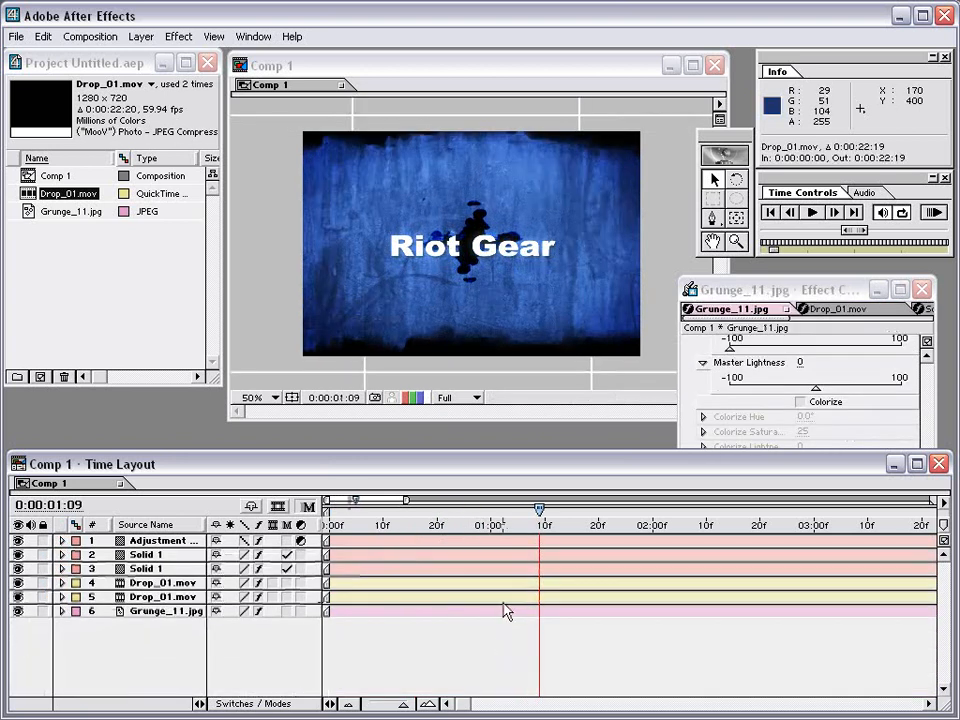
{"action": "left_click", "coordinate": [508, 584]}
{"action": "left_click", "coordinate": [509, 598], "text": "shift"}
{"action": "left_click_drag", "start_coordinate": [551, 594], "coordinate": [297, 597]}
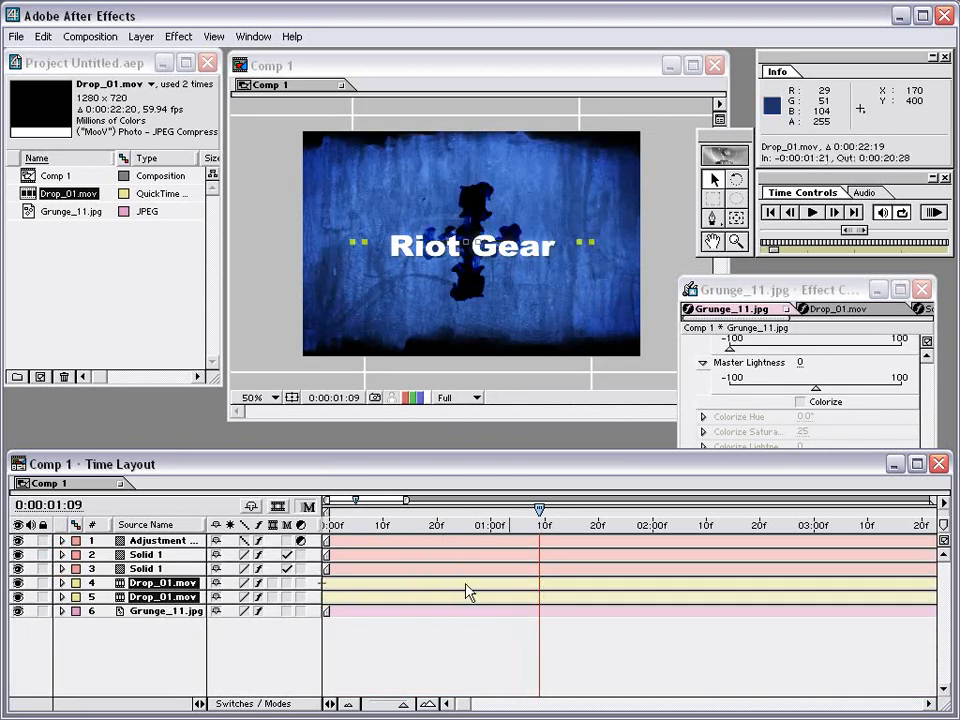
{"action": "left_click_drag", "start_coordinate": [594, 587], "coordinate": [427, 577]}
{"action": "left_click_drag", "start_coordinate": [337, 514], "coordinate": [548, 538]}
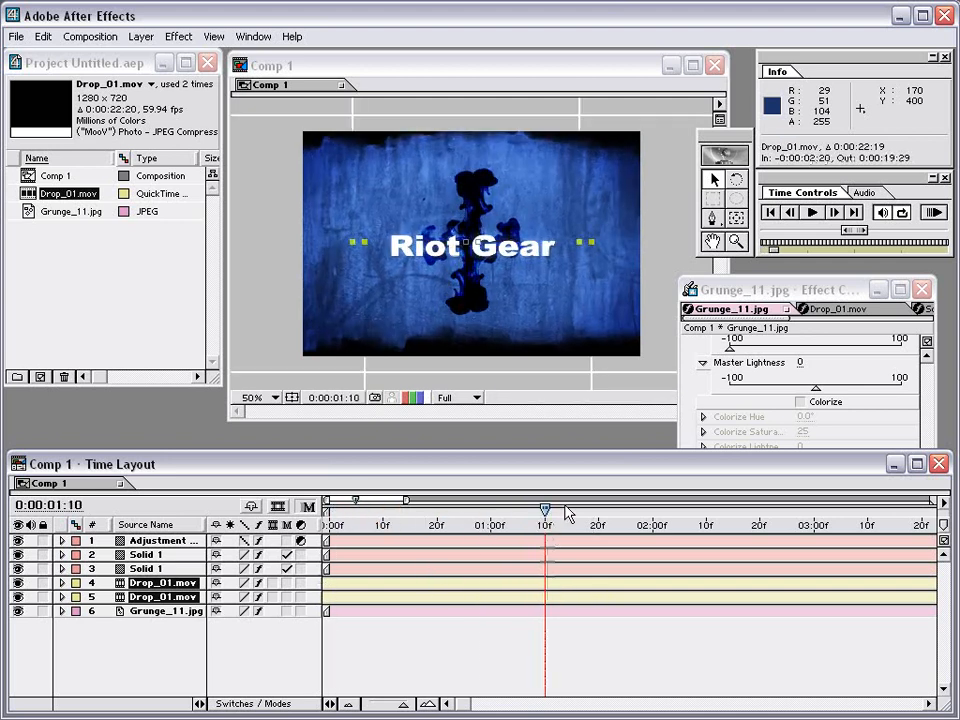
Add Comp 1 to the render queue, look over its render settings, and close the queue
{"action": "left_click", "coordinate": [90, 36]}
{"action": "left_click", "coordinate": [75, 137]}
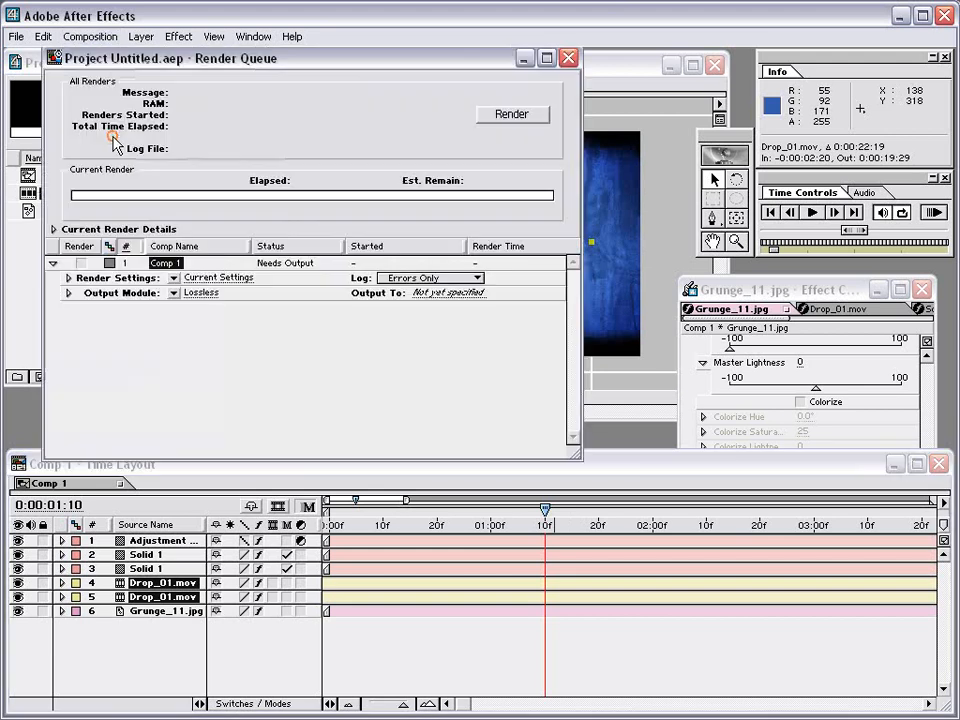
{"action": "left_click_drag", "start_coordinate": [208, 64], "coordinate": [377, 152]}
{"action": "left_click_drag", "start_coordinate": [257, 152], "coordinate": [413, 356]}
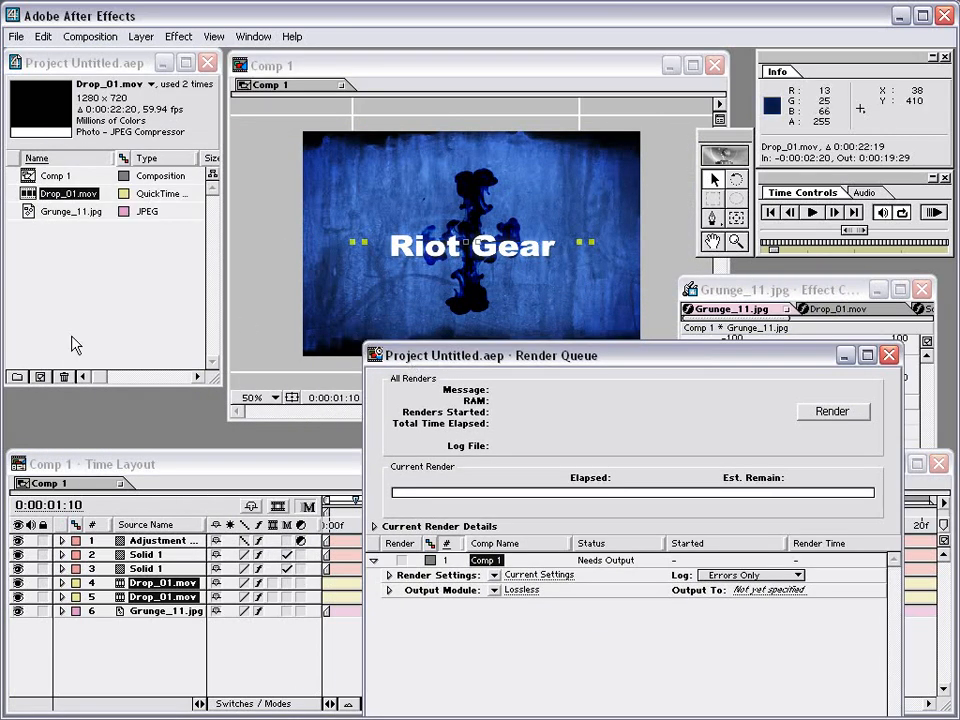
{"action": "left_click", "coordinate": [18, 37]}
{"action": "left_click", "coordinate": [18, 37]}
{"action": "left_click", "coordinate": [800, 308]}
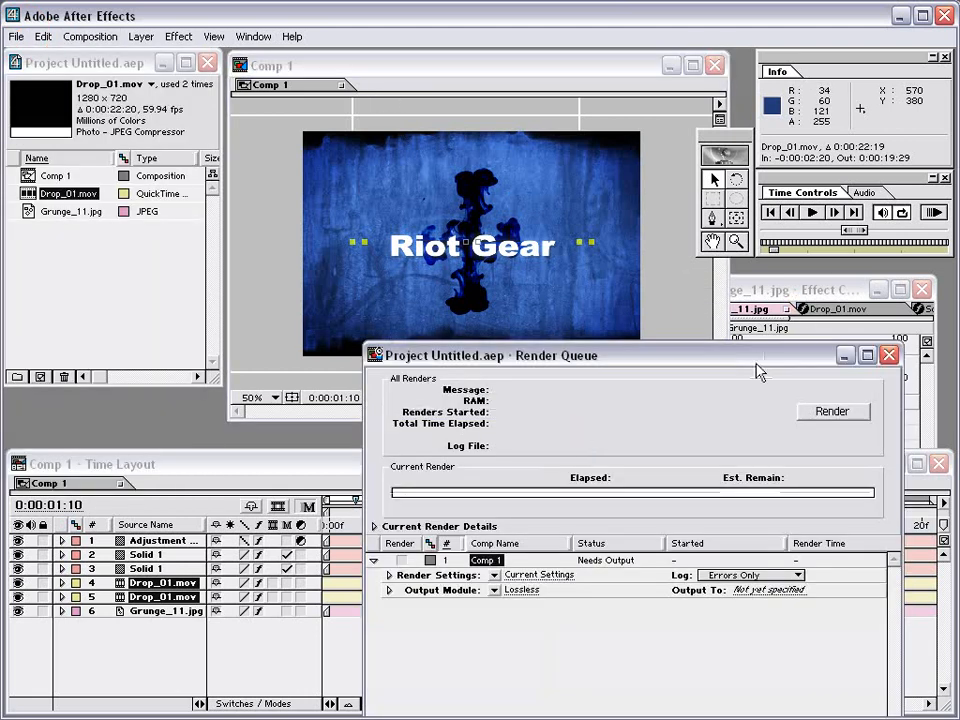
{"action": "left_click_drag", "start_coordinate": [756, 365], "coordinate": [703, 374]}
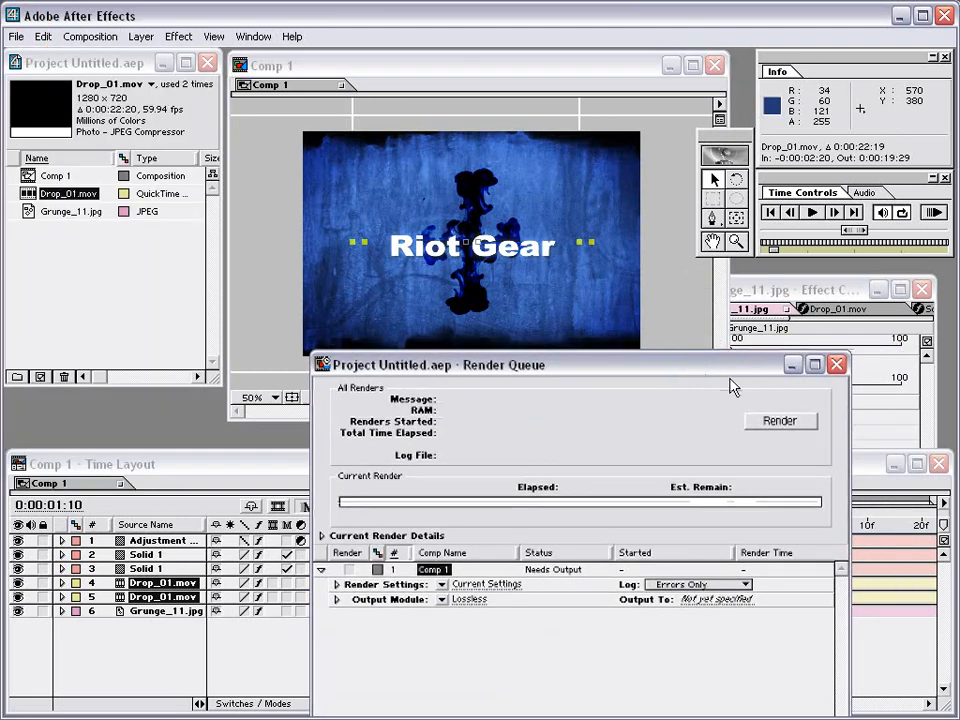
{"action": "left_click", "coordinate": [837, 366]}
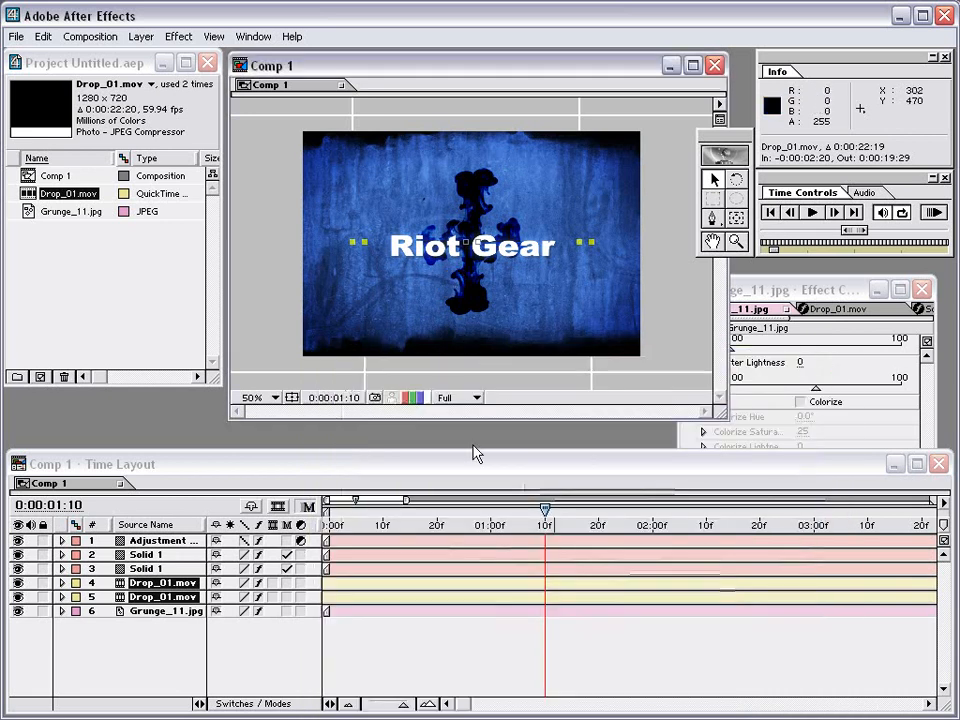
Add a second adjustment layer above all other layers at 0:00:01:10
{"action": "left_click", "coordinate": [514, 653]}
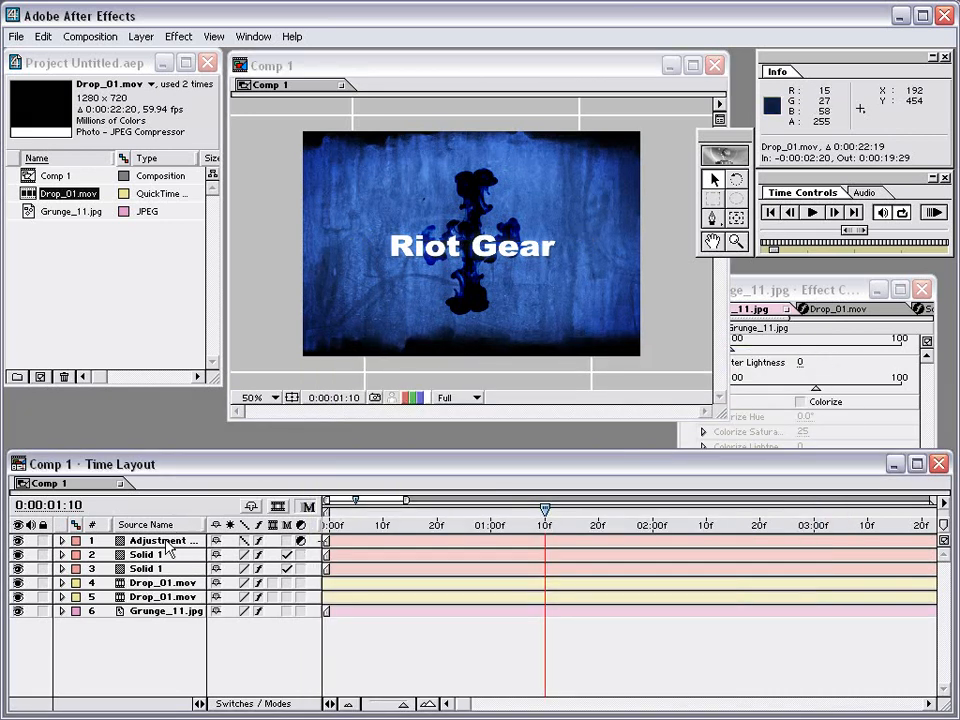
{"action": "left_click", "coordinate": [141, 36]}
{"action": "left_click", "coordinate": [152, 69]}
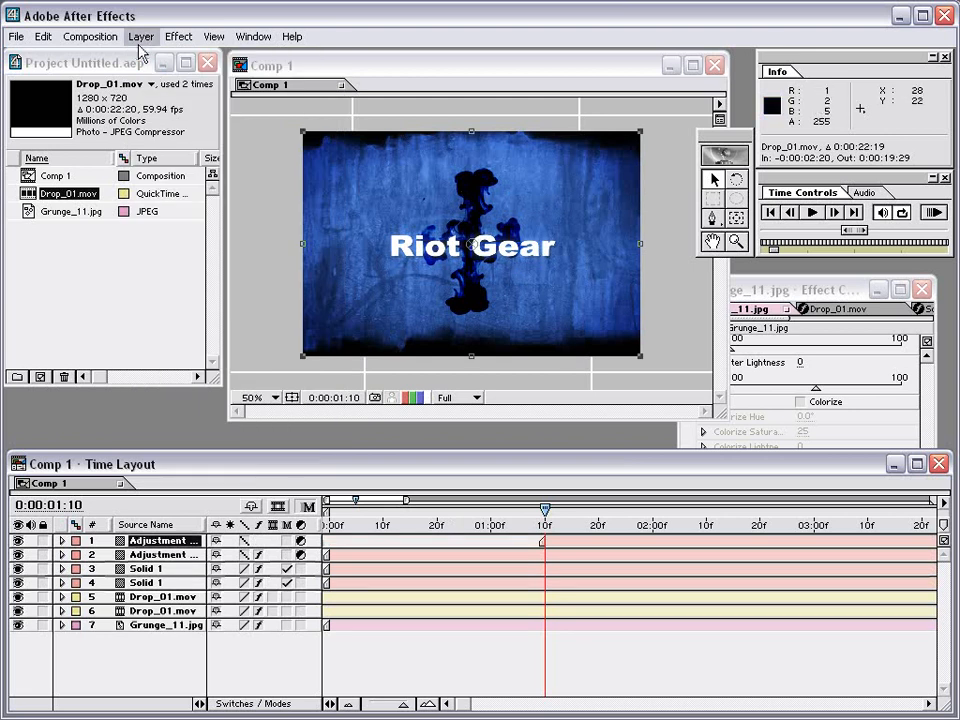
Apply Curves to the new adjustment layer and bend its RGB curve into a gentle S to add contrast
{"action": "left_click", "coordinate": [176, 38]}
{"action": "mouse_move", "coordinate": [215, 153]}
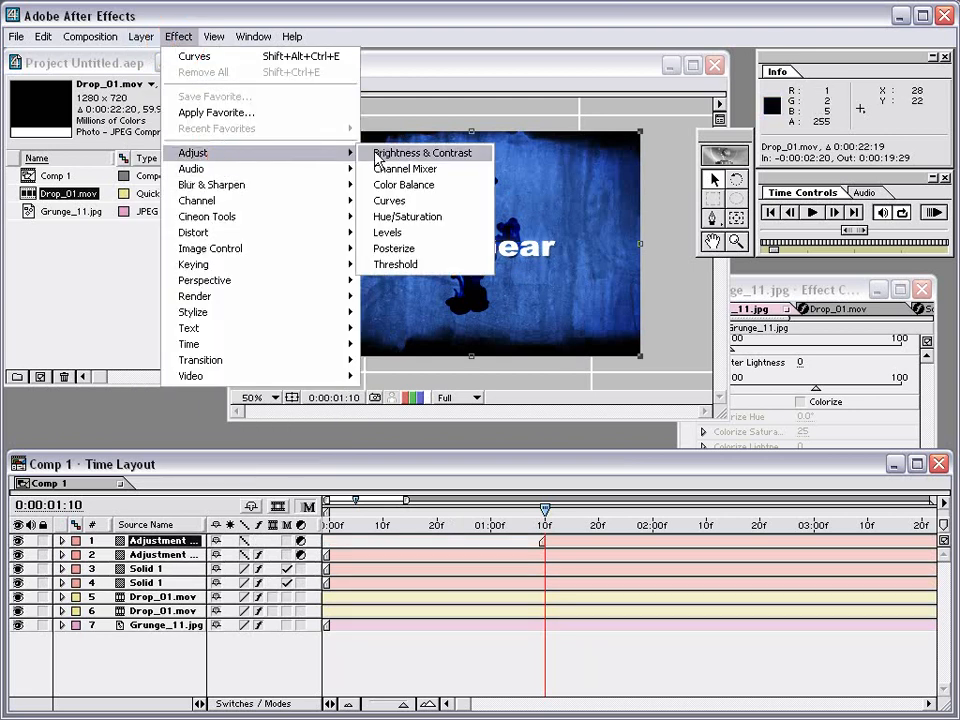
{"action": "left_click", "coordinate": [436, 202]}
{"action": "left_click_drag", "start_coordinate": [680, 287], "coordinate": [617, 272]}
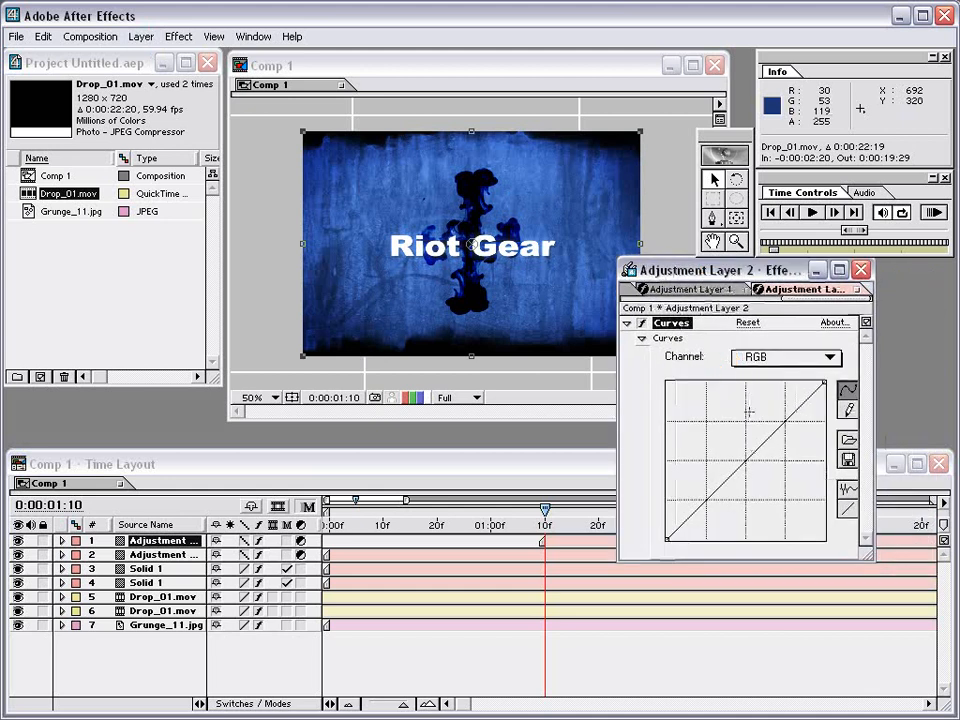
{"action": "left_click_drag", "start_coordinate": [729, 481], "coordinate": [722, 497]}
{"action": "mouse_move", "coordinate": [755, 452]}
{"action": "left_mouse_down"}
{"action": "mouse_move", "coordinate": [751, 432]}
{"action": "mouse_move", "coordinate": [760, 437]}
{"action": "left_mouse_up"}
{"action": "left_click_drag", "start_coordinate": [722, 497], "coordinate": [714, 497]}
Raise the upper part of the Green channel's curve on the second adjustment layer to tint the image slightly cyan
{"action": "left_click", "coordinate": [779, 360]}
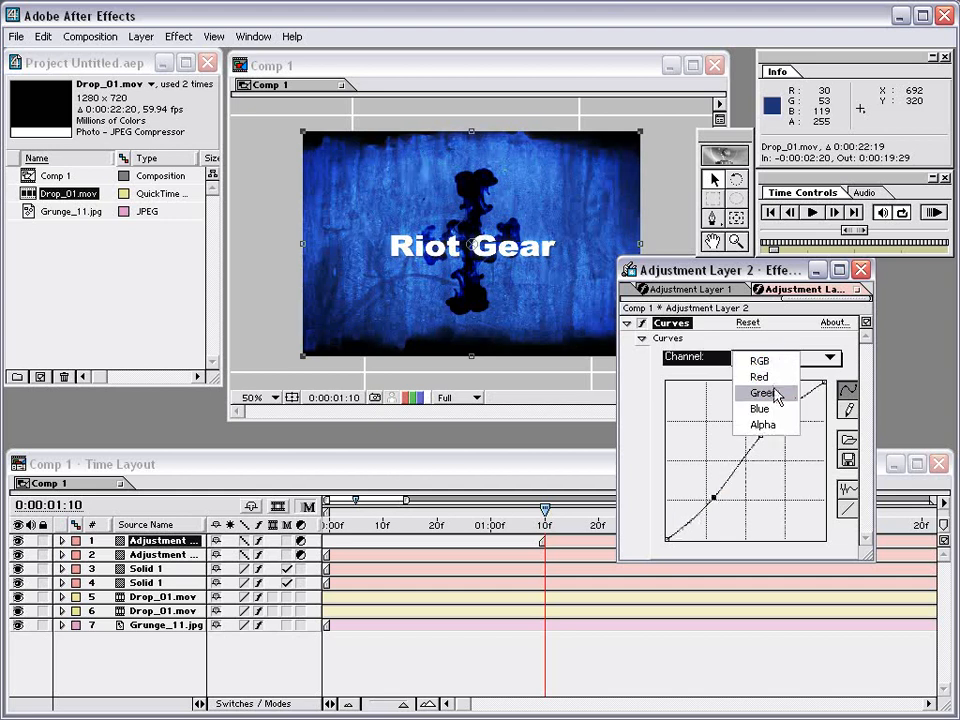
{"action": "left_click", "coordinate": [774, 390]}
{"action": "left_click_drag", "start_coordinate": [764, 441], "coordinate": [765, 427]}
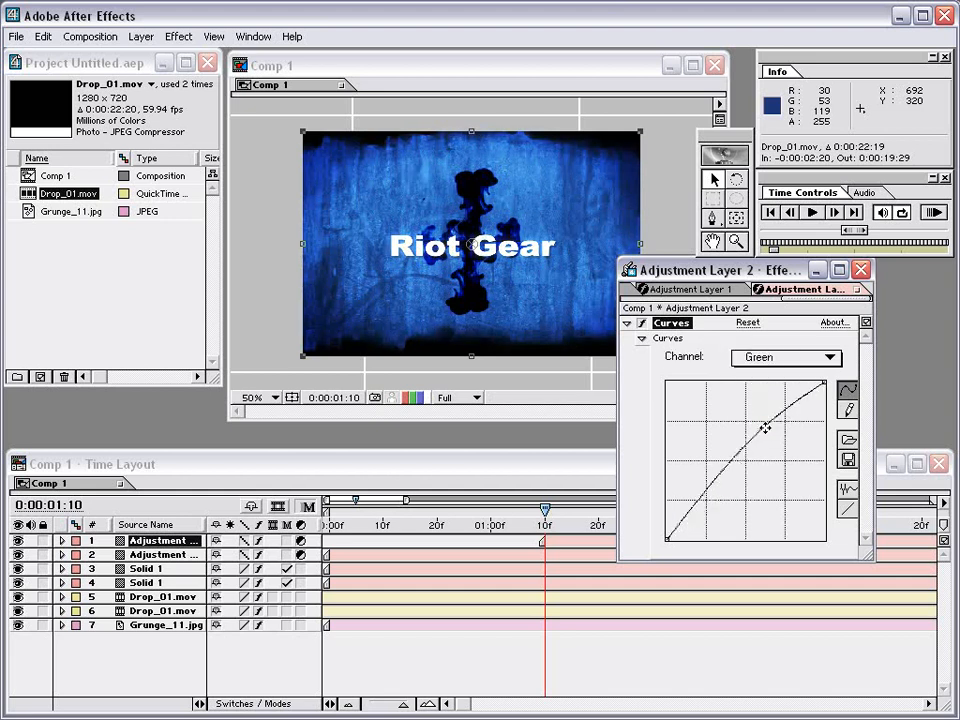
{"action": "left_click", "coordinate": [705, 497]}
Start the second adjustment layer at 0:00:00:00 and preview the graded composition
{"action": "left_click", "coordinate": [625, 695]}
{"action": "mouse_move", "coordinate": [546, 511]}
{"action": "left_mouse_down"}
{"action": "mouse_move", "coordinate": [578, 517]}
{"action": "mouse_move", "coordinate": [369, 544]}
{"action": "left_mouse_up"}
{"action": "key", "text": "space"}
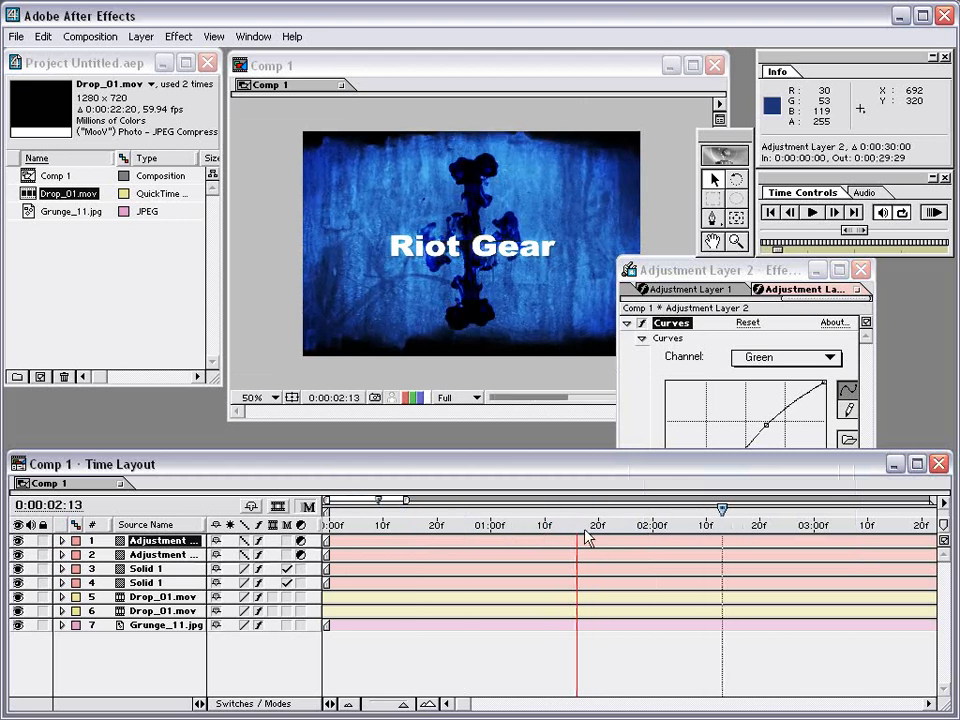
{"action": "left_click", "coordinate": [466, 527]}
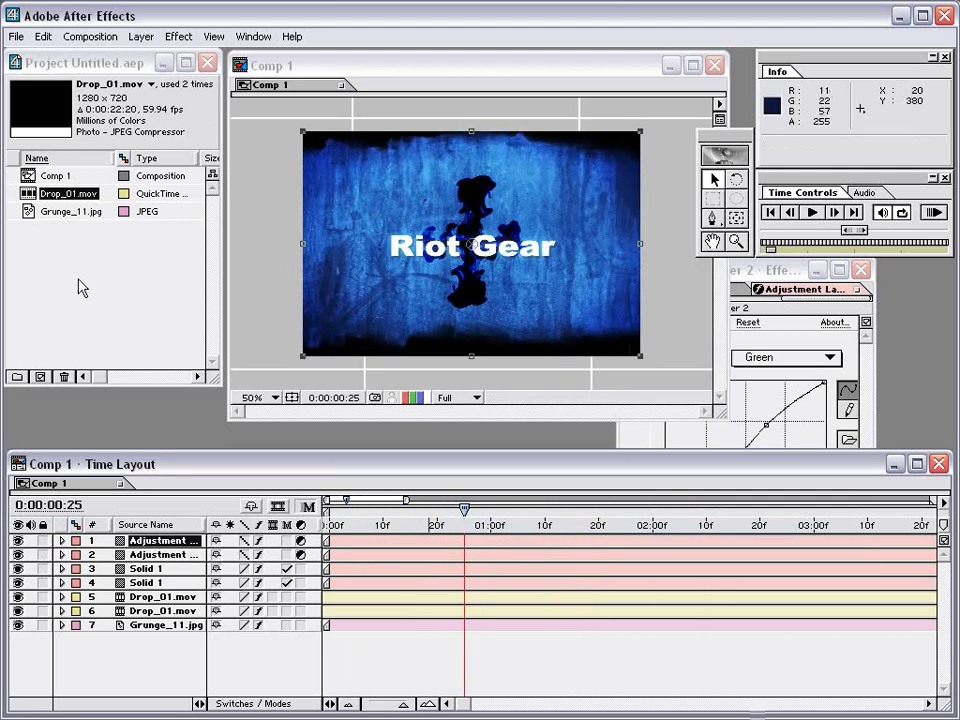
Create a new composition from the Drop_01.mov footage and scrub it to 0:00:09:13
{"action": "left_click", "coordinate": [28, 219]}
{"action": "left_click", "coordinate": [28, 199]}
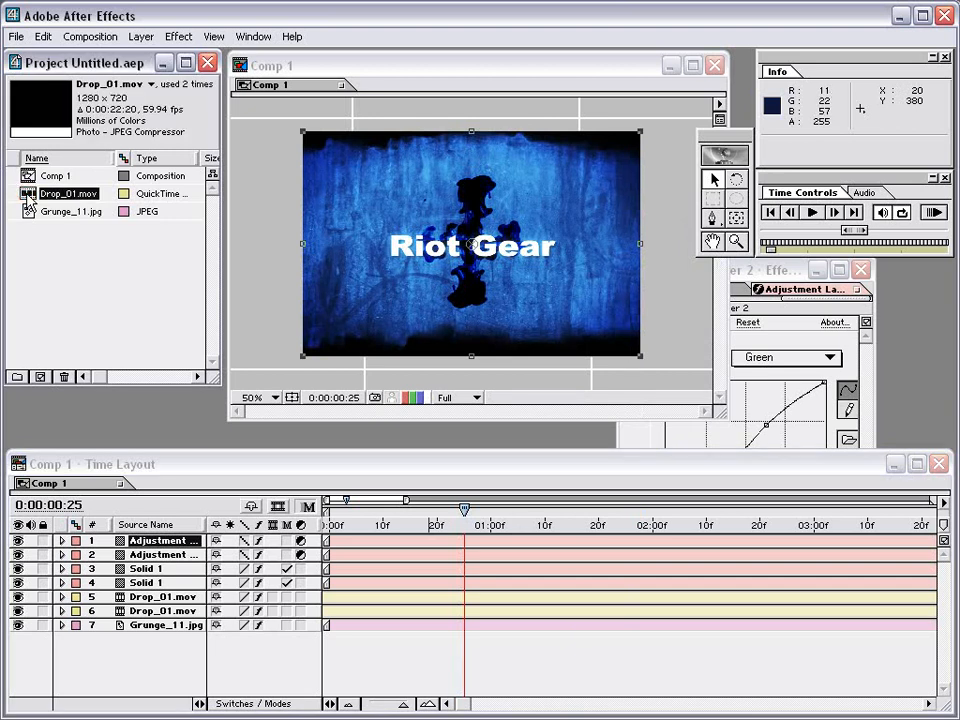
{"action": "left_click_drag", "start_coordinate": [33, 200], "coordinate": [44, 383]}
{"action": "left_click_drag", "start_coordinate": [329, 508], "coordinate": [579, 510]}
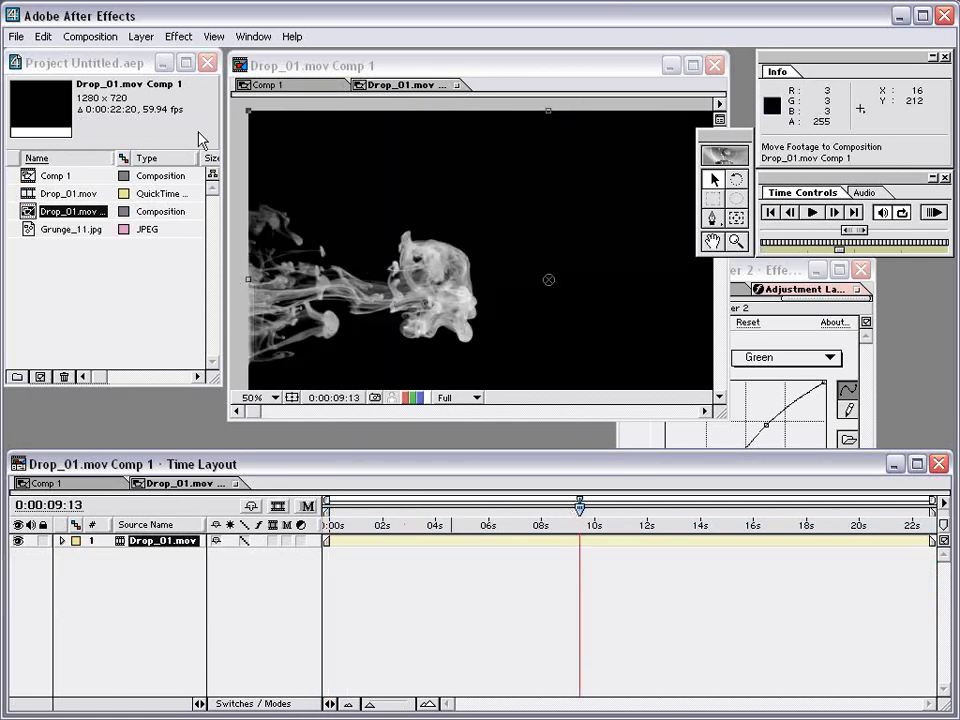
Apply Curves to Drop_01.mov in its new composition and move the effect controls beside the ink
{"action": "left_click", "coordinate": [181, 39]}
{"action": "mouse_move", "coordinate": [211, 162]}
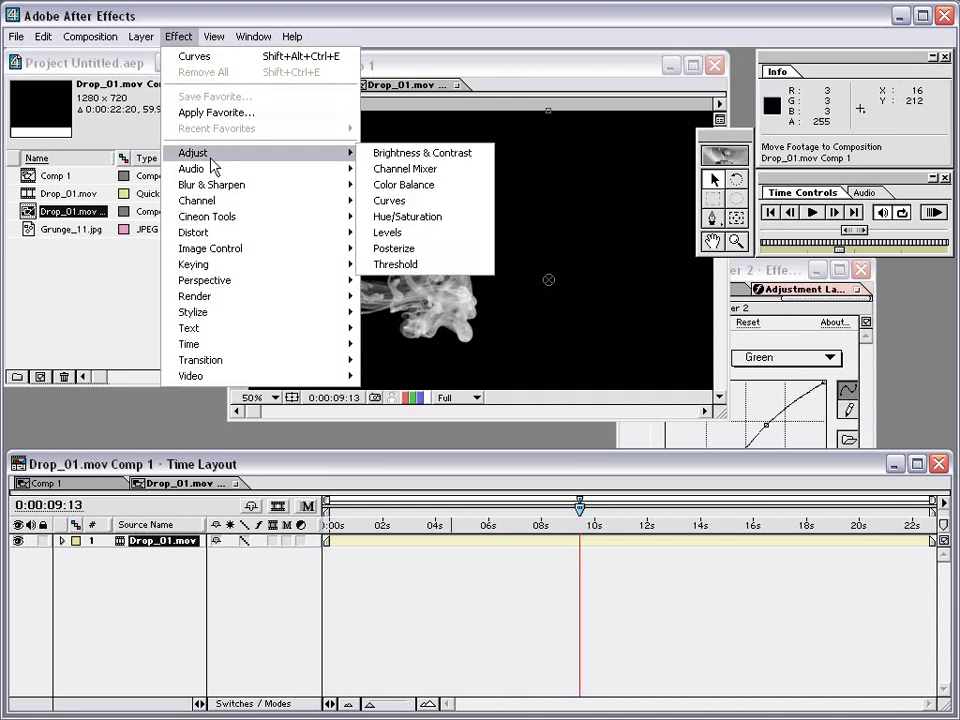
{"action": "left_click", "coordinate": [400, 201]}
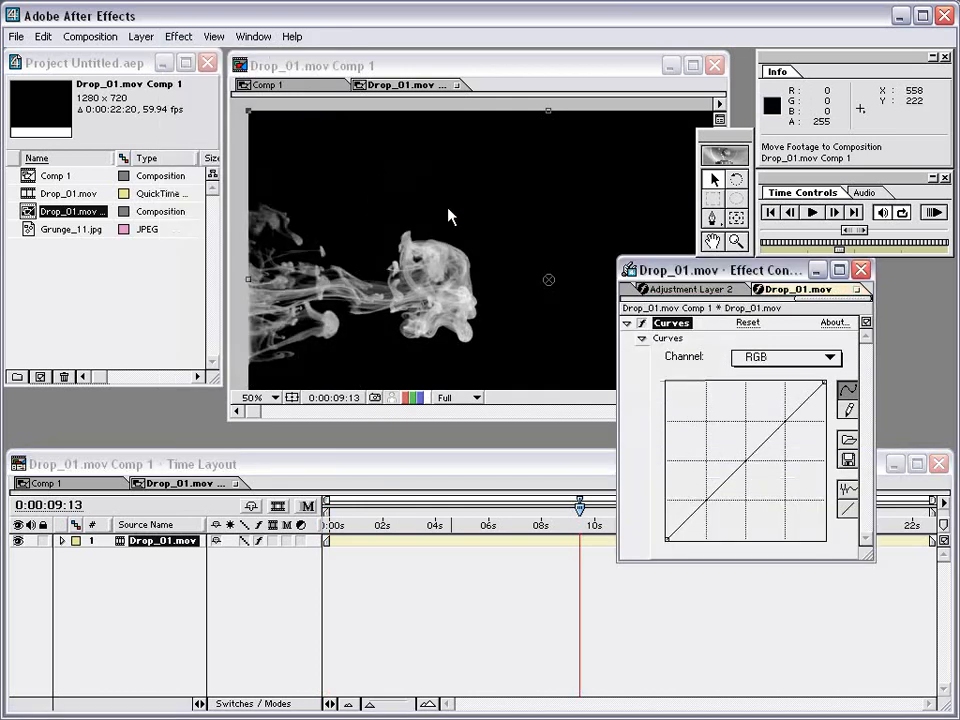
{"action": "left_click_drag", "start_coordinate": [720, 270], "coordinate": [560, 331]}
Raise the Blue channel's curve to tint the ink blue
{"action": "left_click", "coordinate": [615, 419]}
{"action": "left_click", "coordinate": [606, 454]}
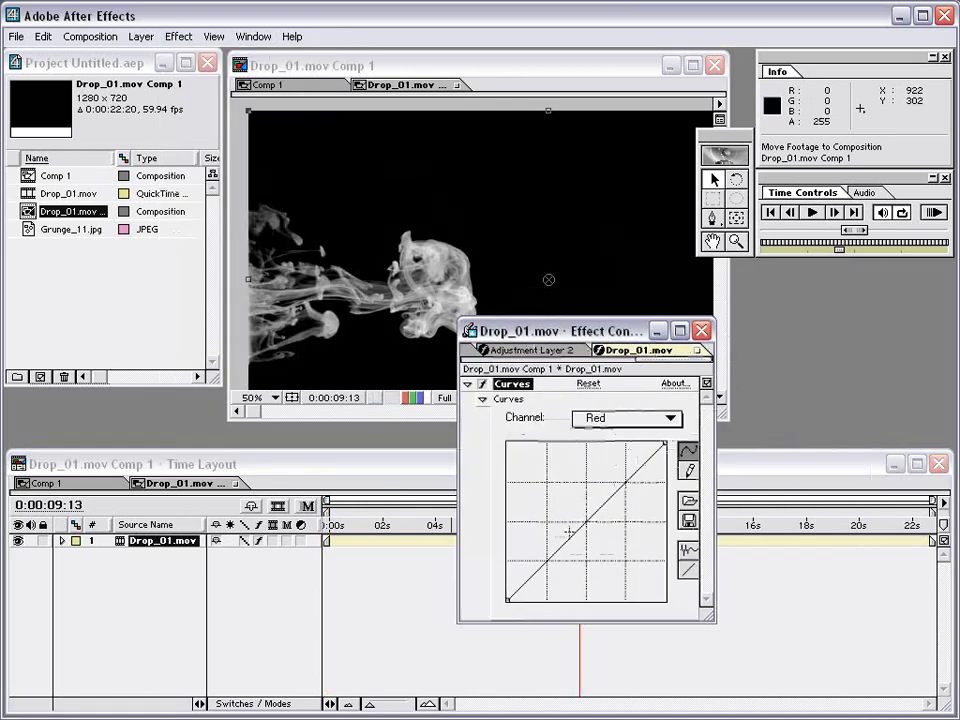
{"action": "left_click_drag", "start_coordinate": [596, 514], "coordinate": [564, 494]}
{"action": "left_click", "coordinate": [615, 420]}
{"action": "left_click", "coordinate": [606, 450]}
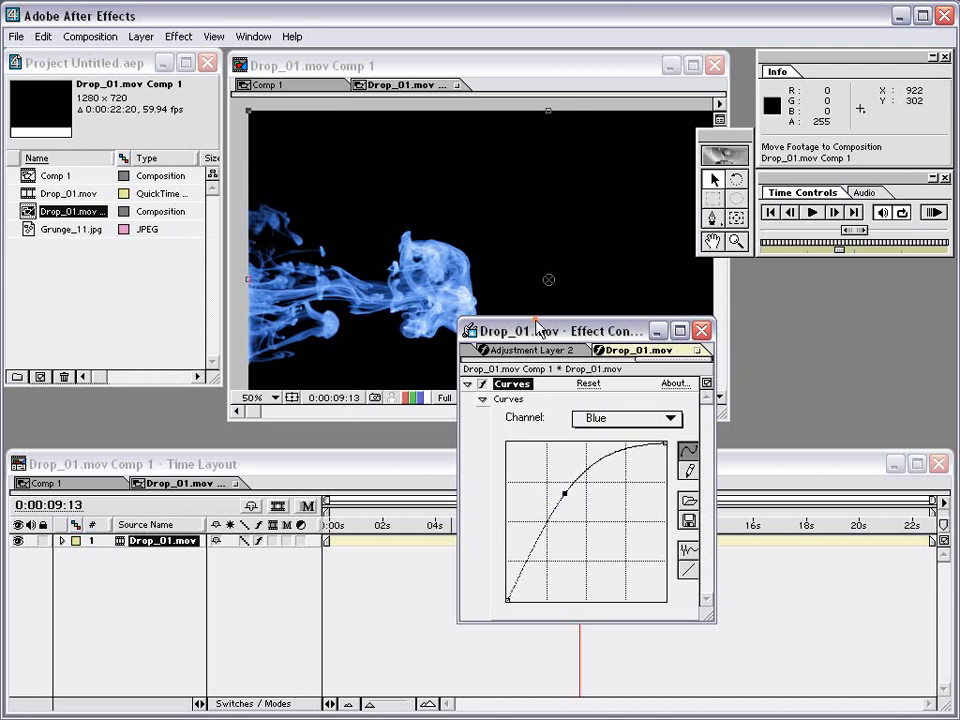
Shape the Green channel's curve into an S with raised highlights and lowered shadows, and scrub through the blue ink
{"action": "left_click_drag", "start_coordinate": [538, 329], "coordinate": [521, 391]}
{"action": "left_click", "coordinate": [595, 490]}
{"action": "left_click", "coordinate": [583, 503]}
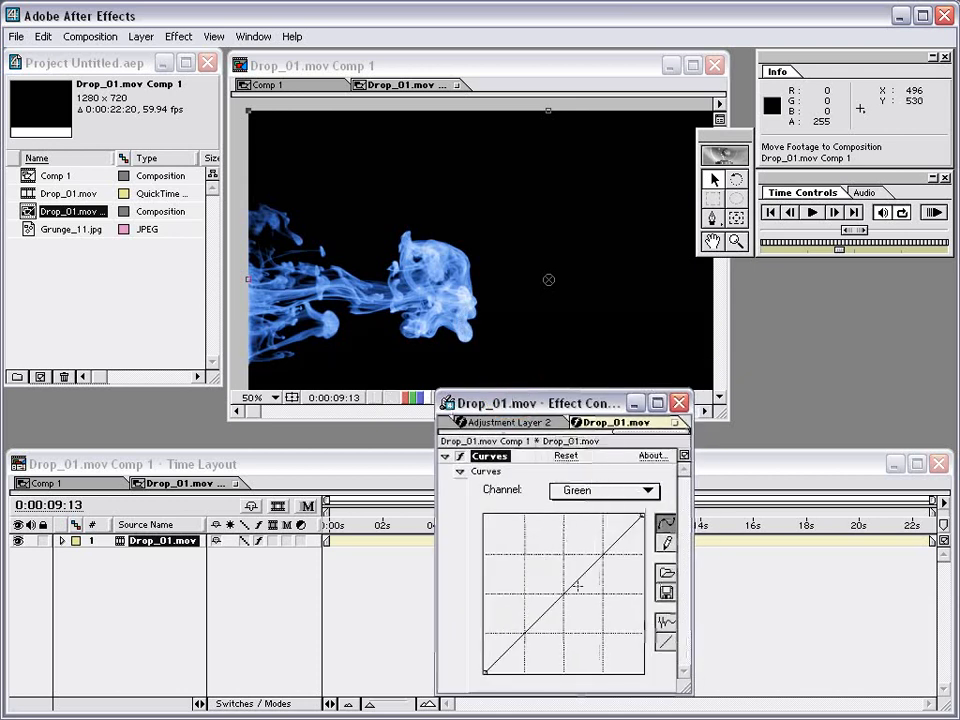
{"action": "left_click_drag", "start_coordinate": [581, 575], "coordinate": [580, 549]}
{"action": "left_click_drag", "start_coordinate": [542, 606], "coordinate": [530, 622]}
{"action": "left_click_drag", "start_coordinate": [527, 410], "coordinate": [642, 238]}
{"action": "mouse_move", "coordinate": [362, 533]}
{"action": "left_mouse_down"}
{"action": "mouse_move", "coordinate": [381, 523]}
{"action": "mouse_move", "coordinate": [664, 525]}
{"action": "mouse_move", "coordinate": [565, 525]}
{"action": "left_mouse_up"}
Rework the Curves channels on Drop_01.mov to turn the ink golden yellow instead of blue
{"action": "left_click_drag", "start_coordinate": [640, 199], "coordinate": [549, 399]}
{"action": "left_click", "coordinate": [412, 469]}
{"action": "left_click", "coordinate": [593, 377]}
{"action": "left_click", "coordinate": [619, 487]}
{"action": "left_click", "coordinate": [607, 472]}
{"action": "left_click_drag", "start_coordinate": [598, 580], "coordinate": [622, 540]}
Pull down the shadows of the Green channel's curve to give the ink a fiery orange colour
{"action": "left_click", "coordinate": [615, 490]}
{"action": "left_click", "coordinate": [609, 516]}
{"action": "left_click", "coordinate": [612, 487]}
{"action": "left_click", "coordinate": [600, 468]}
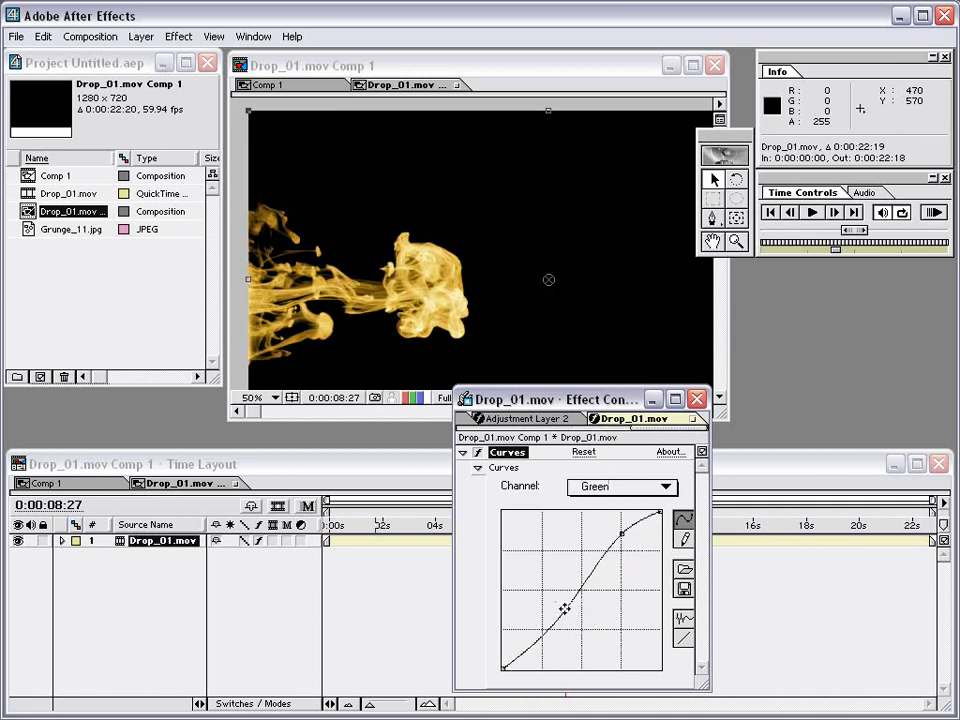
{"action": "left_click_drag", "start_coordinate": [574, 596], "coordinate": [565, 618]}
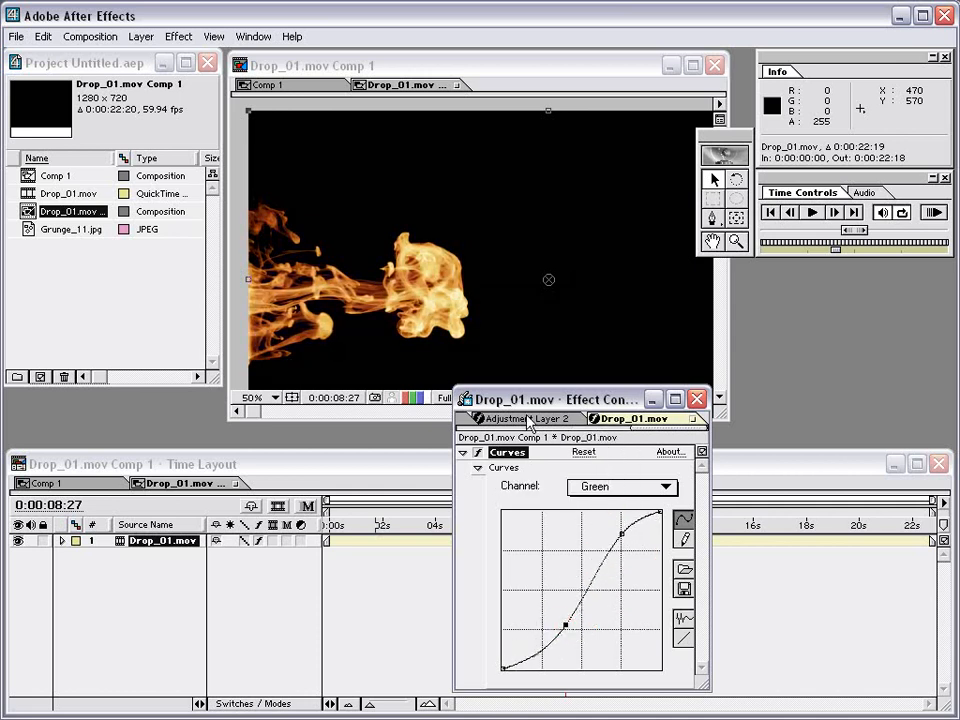
Move the current time to 0:00:15:22 and duplicate the graded Drop_01.mov layer
{"action": "left_click_drag", "start_coordinate": [529, 405], "coordinate": [651, 317]}
{"action": "left_click_drag", "start_coordinate": [377, 527], "coordinate": [747, 530]}
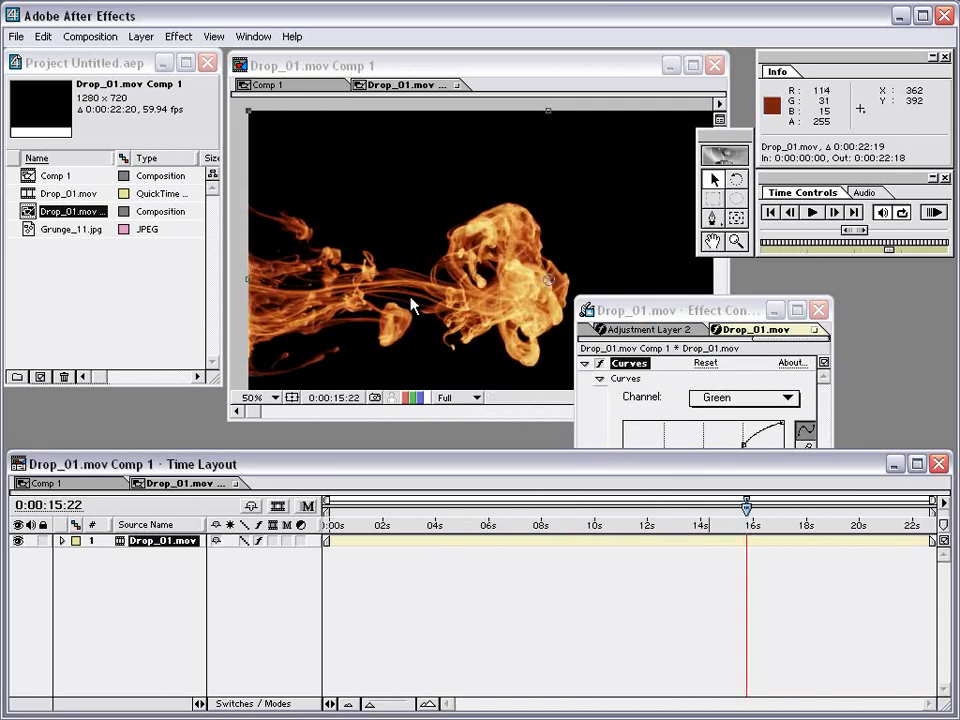
{"action": "left_click", "coordinate": [43, 36]}
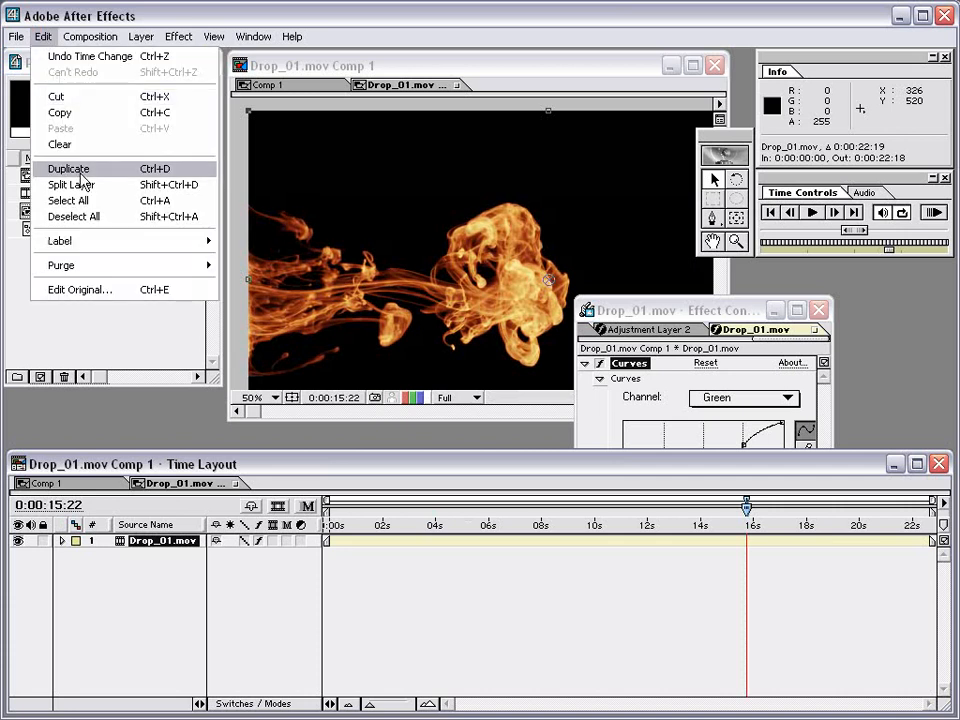
{"action": "left_click", "coordinate": [78, 168]}
Apply Fast Blur to the upper Drop_01.mov copy and set its Blurriness to 18.9
{"action": "left_click", "coordinate": [180, 37]}
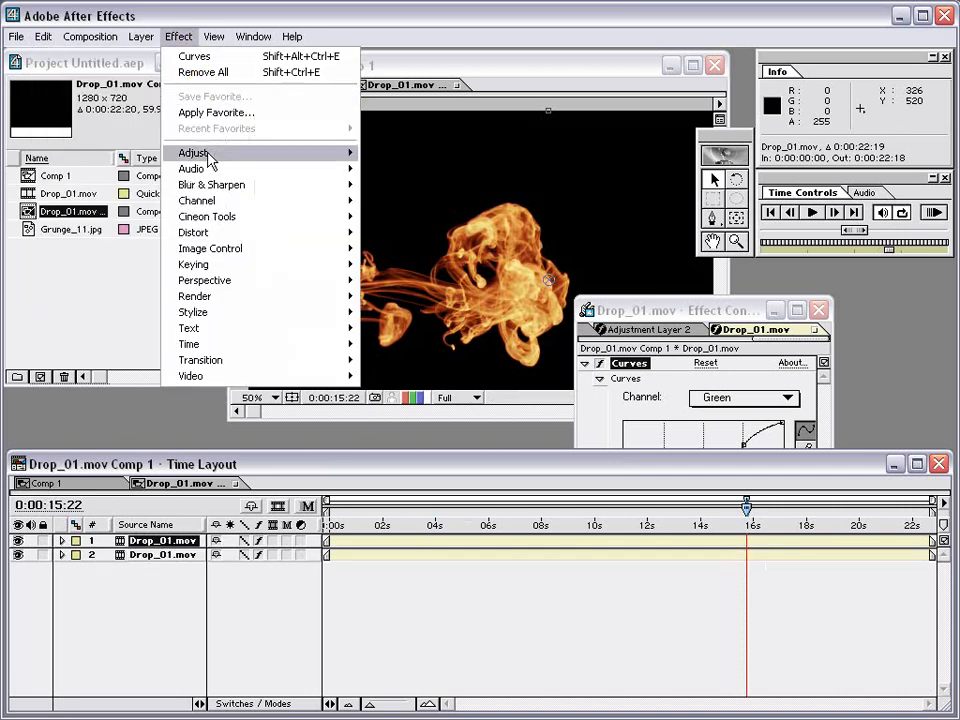
{"action": "mouse_move", "coordinate": [216, 185]}
{"action": "left_click", "coordinate": [393, 216]}
{"action": "left_click_drag", "start_coordinate": [710, 312], "coordinate": [710, 224]}
{"action": "left_click_drag", "start_coordinate": [722, 561], "coordinate": [661, 565]}
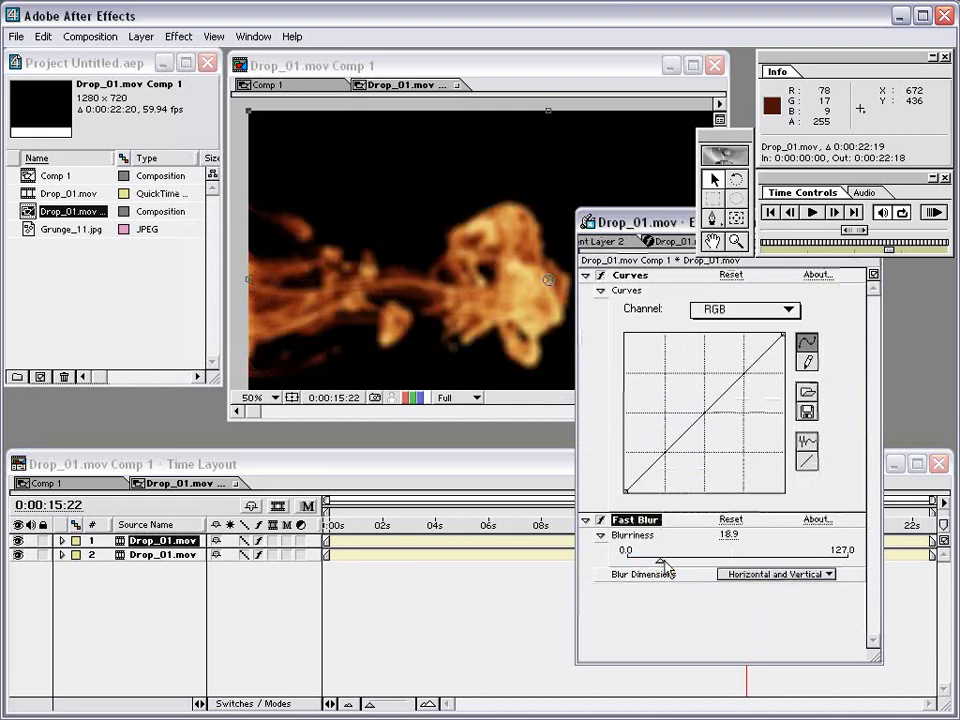
Show the layer modes and set the blurred upper Drop_01.mov layer to Add
{"action": "left_click", "coordinate": [172, 543]}
{"action": "key", "text": "F4"}
{"action": "left_click", "coordinate": [222, 541]}
{"action": "left_click", "coordinate": [245, 606]}
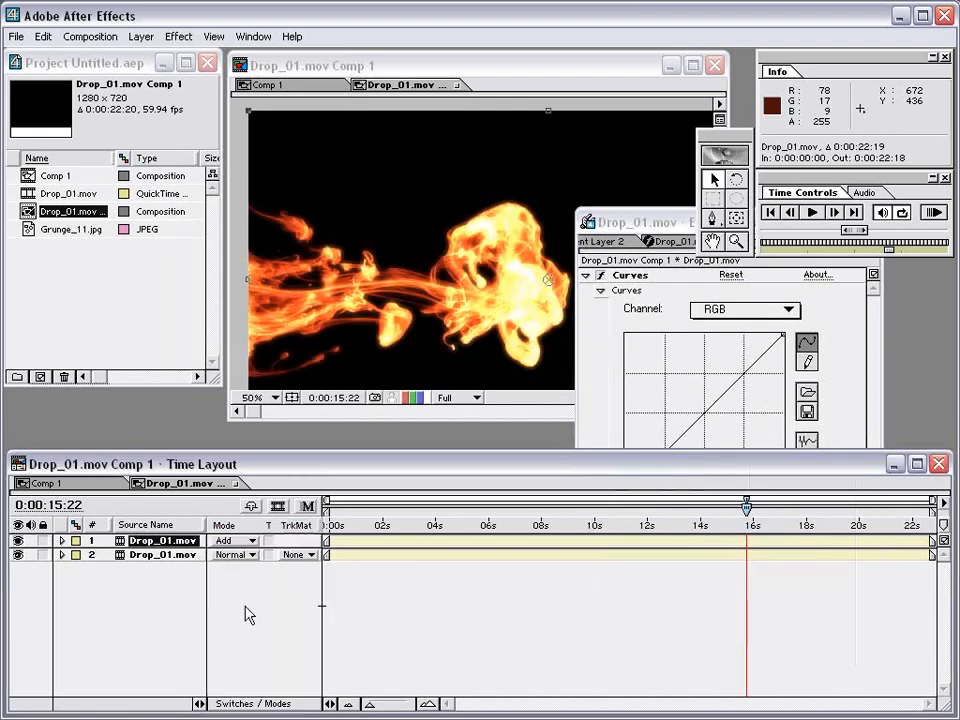
Raise the Fast Blur Blurriness to about 36 and switch the upper Drop_01.mov layer's mode to Screen
{"action": "left_click", "coordinate": [624, 236]}
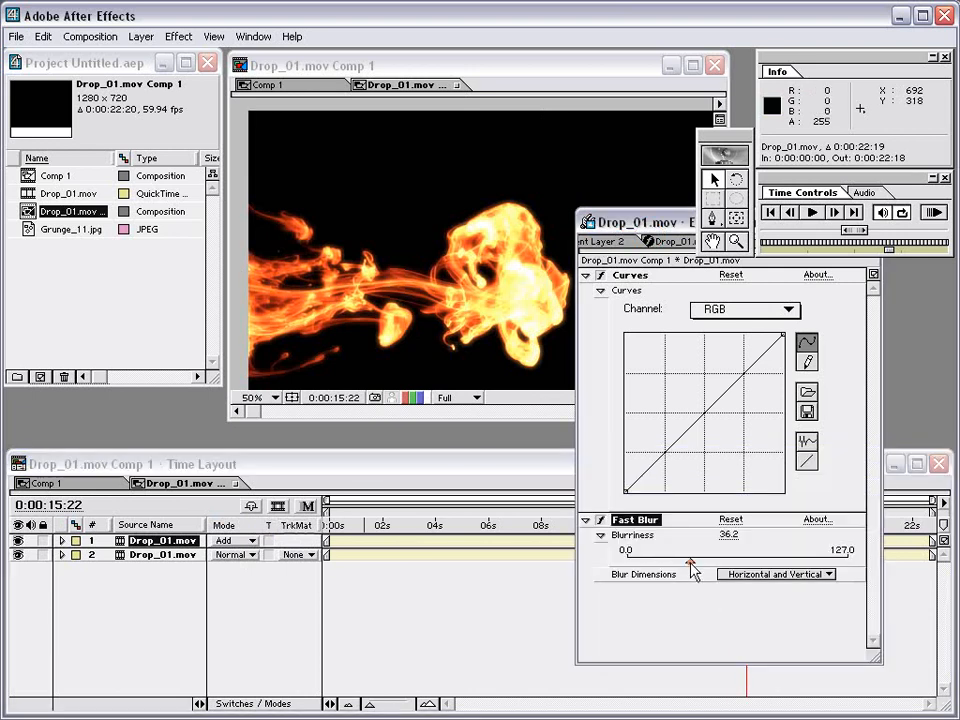
{"action": "left_click", "coordinate": [695, 561]}
{"action": "left_click", "coordinate": [232, 541]}
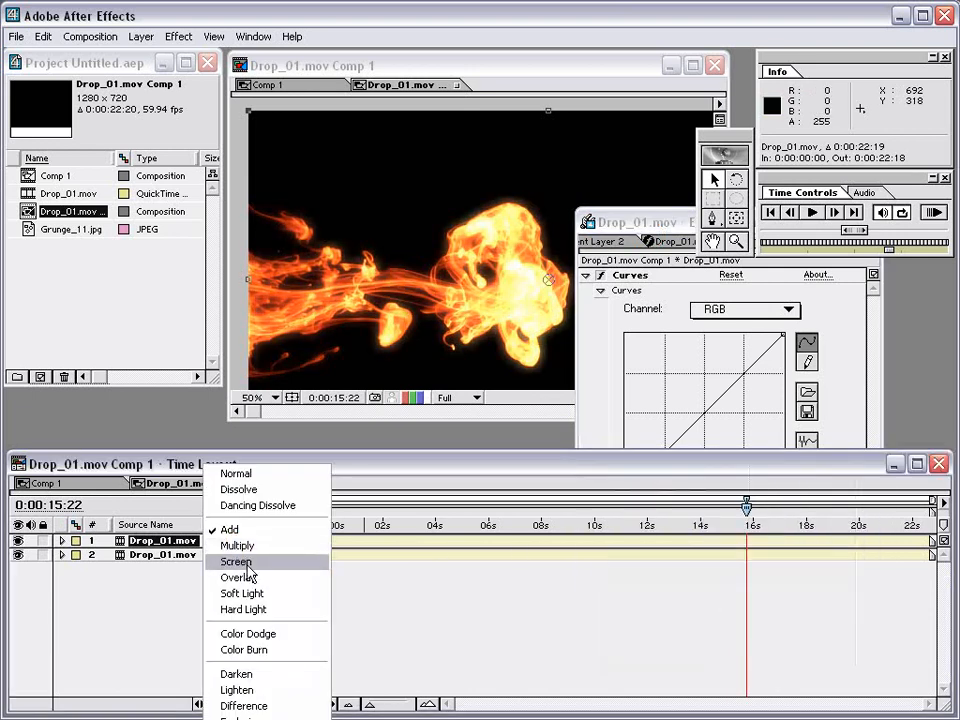
{"action": "left_click", "coordinate": [247, 565]}
Scrub through the glowing ink, clear the effect controls from the view, and play the composition from 0:00:15:15
{"action": "left_click_drag", "start_coordinate": [365, 518], "coordinate": [663, 521]}
{"action": "left_click_drag", "start_coordinate": [643, 226], "coordinate": [720, 241]}
{"action": "left_click_drag", "start_coordinate": [345, 519], "coordinate": [741, 545]}
{"action": "left_click", "coordinate": [362, 216]}
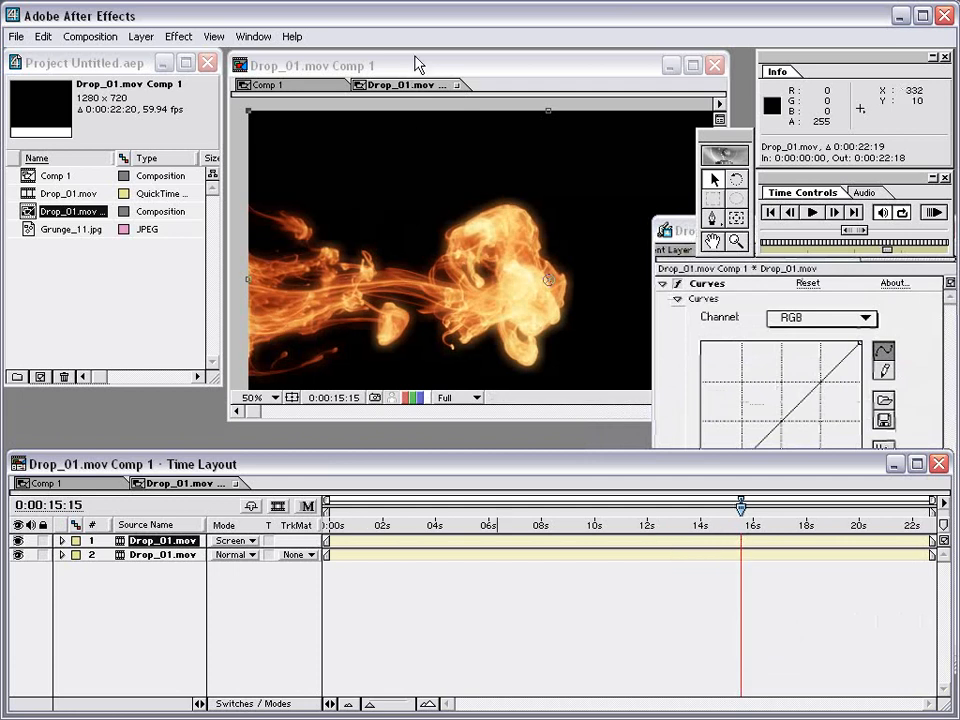
{"action": "key", "text": "space"}
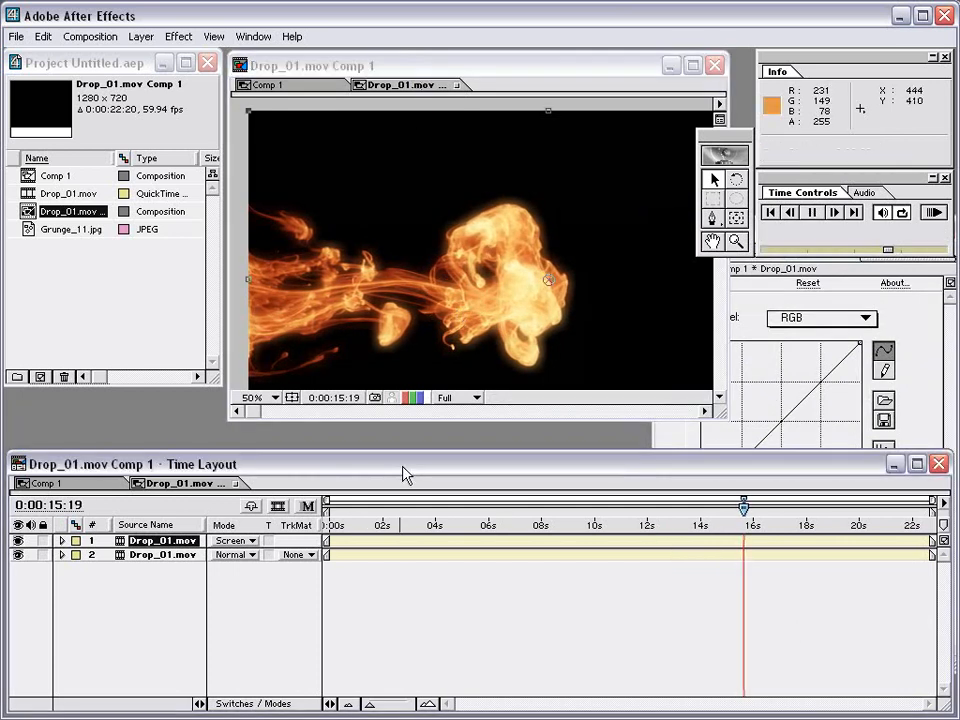